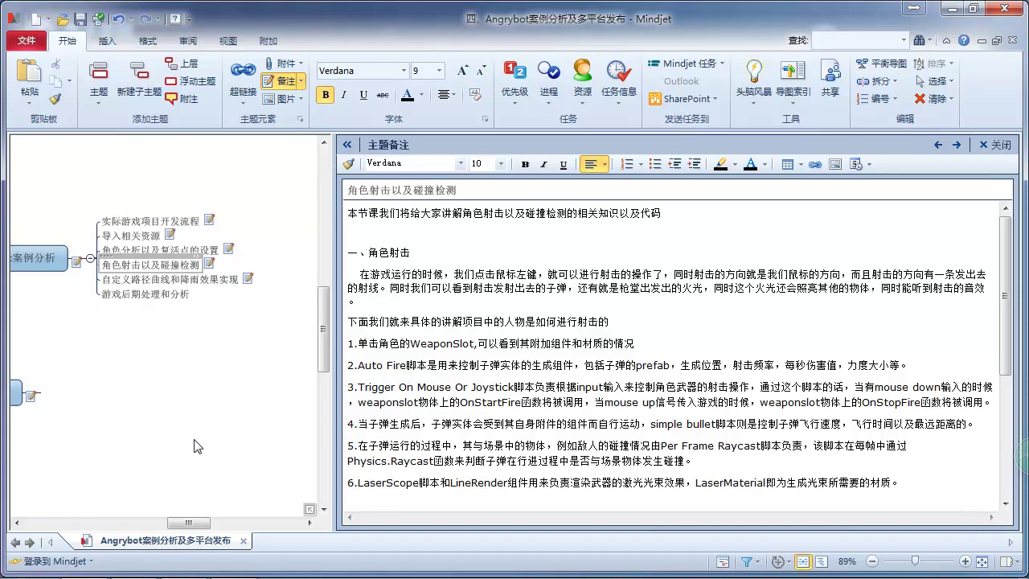
- Switch to Unity, run the AngryBots scene and maximize the Game view
click(151, 565)
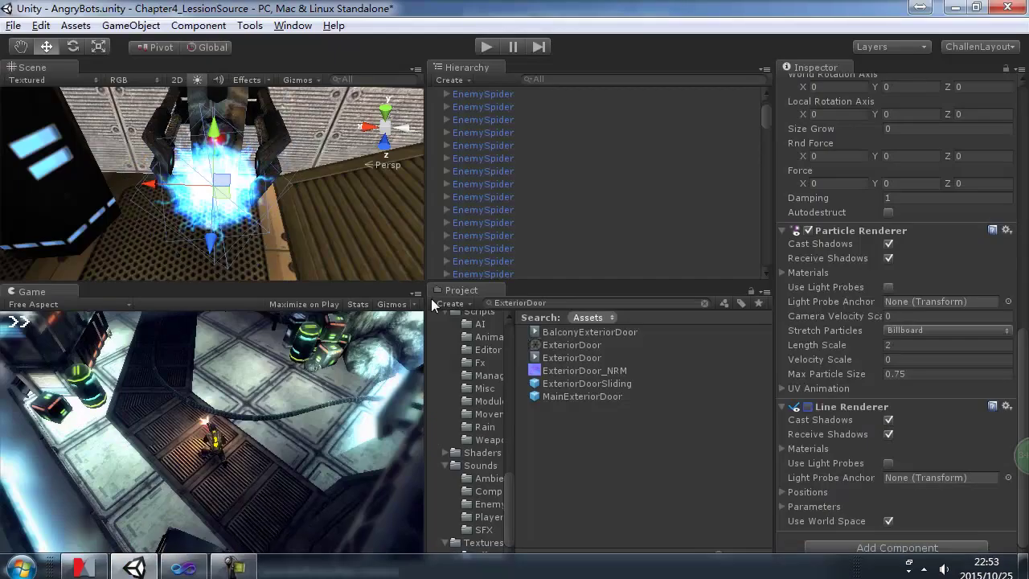
click(486, 46)
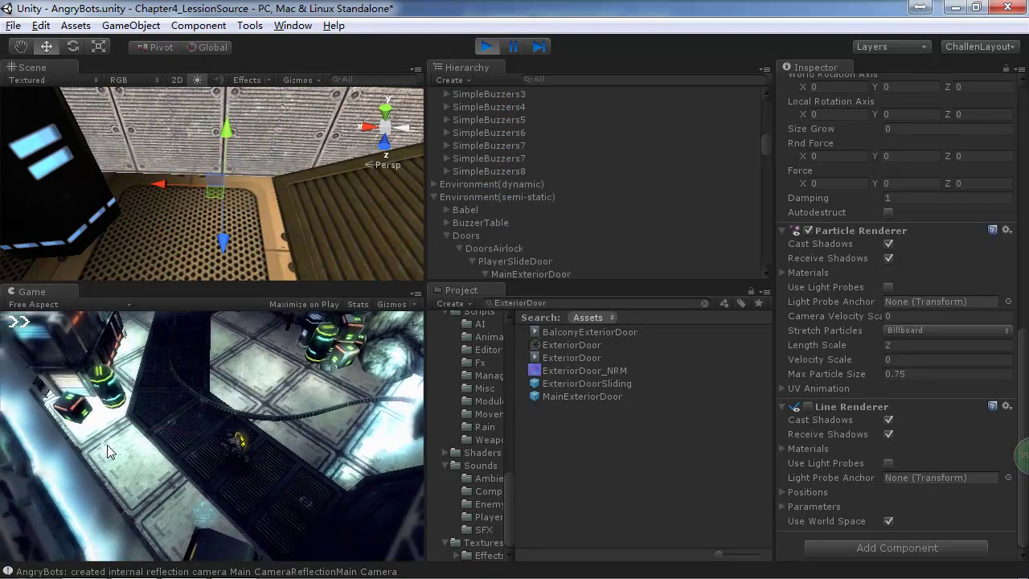
click(419, 293)
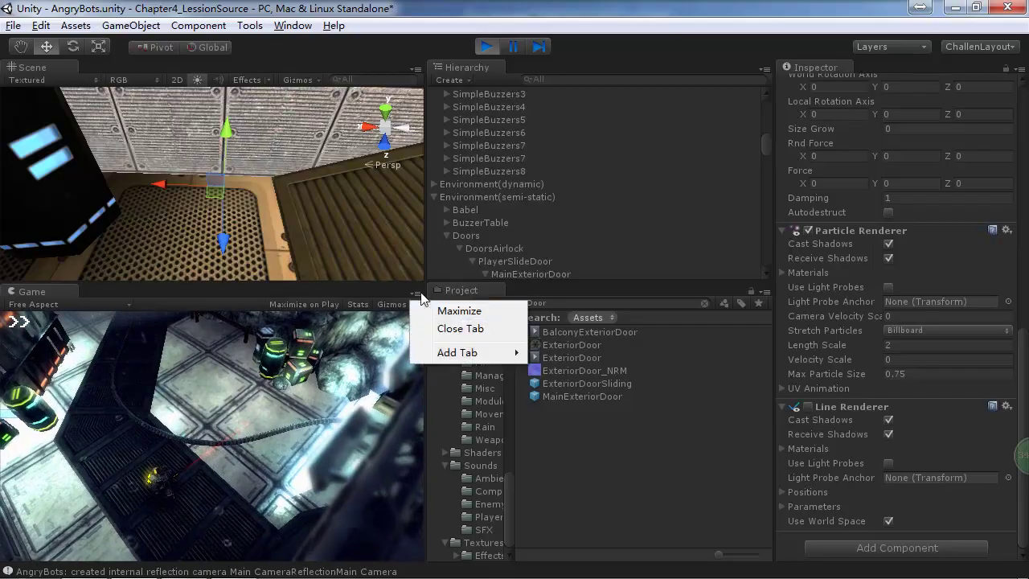
click(438, 312)
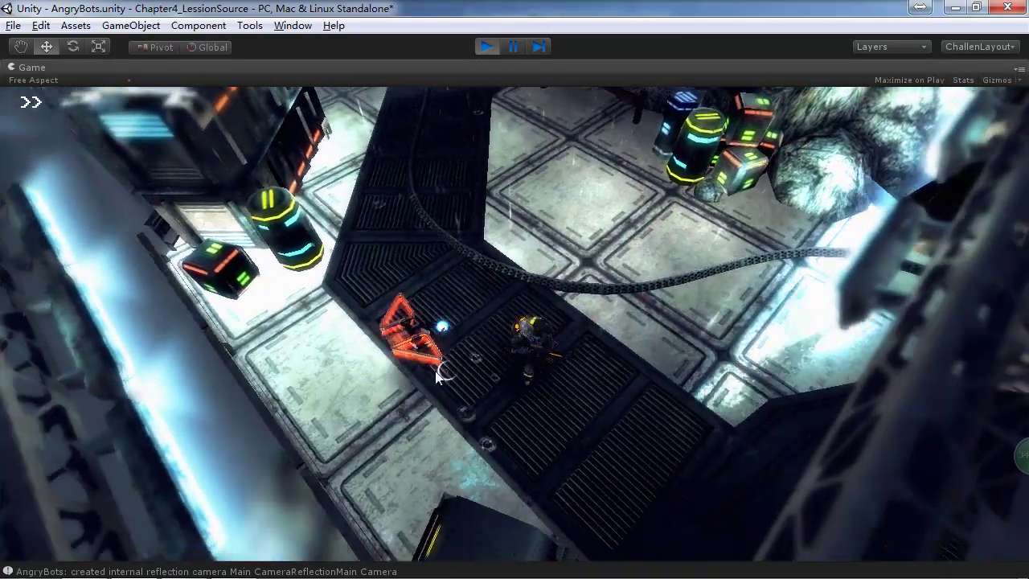
- Playtest the character by moving around the level and aiming and firing in several directions, and stop the game
click(513, 248)
drag(516, 298, 439, 307)
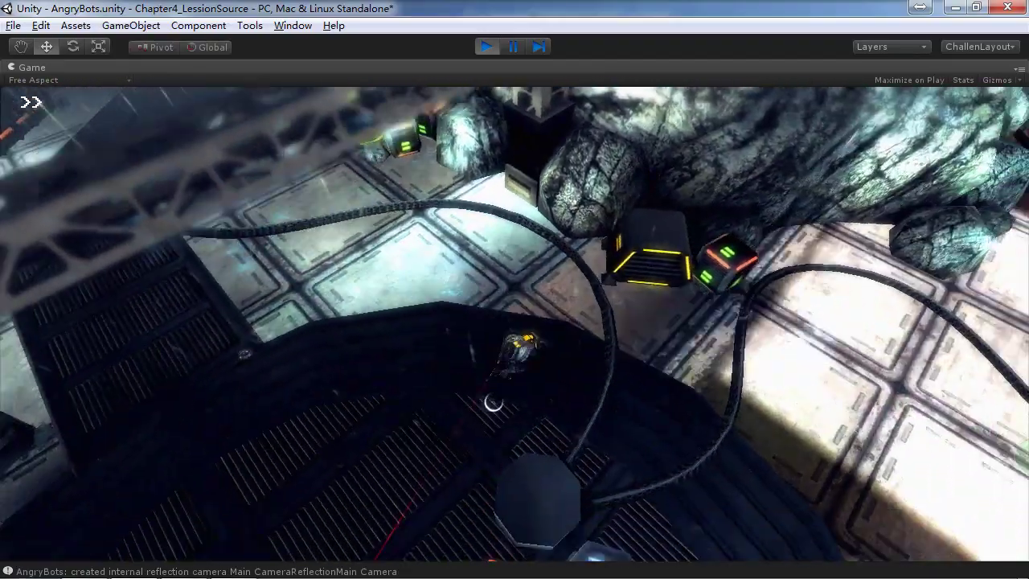
key(s)
key(a)
click(506, 402)
key(d)
key(a)
drag(444, 352, 797, 324)
key(w)
key(d)
key(d)
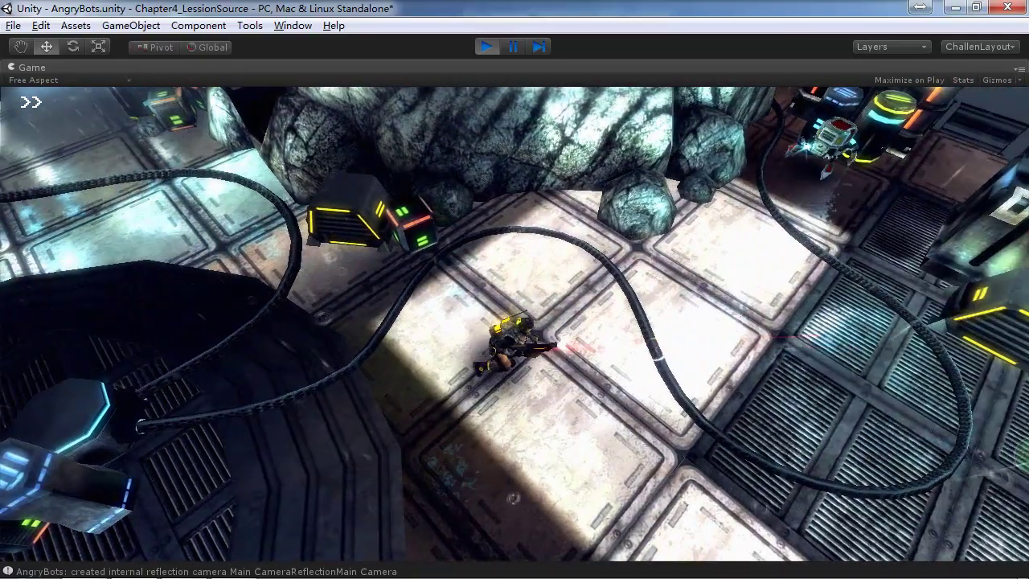
key(d)
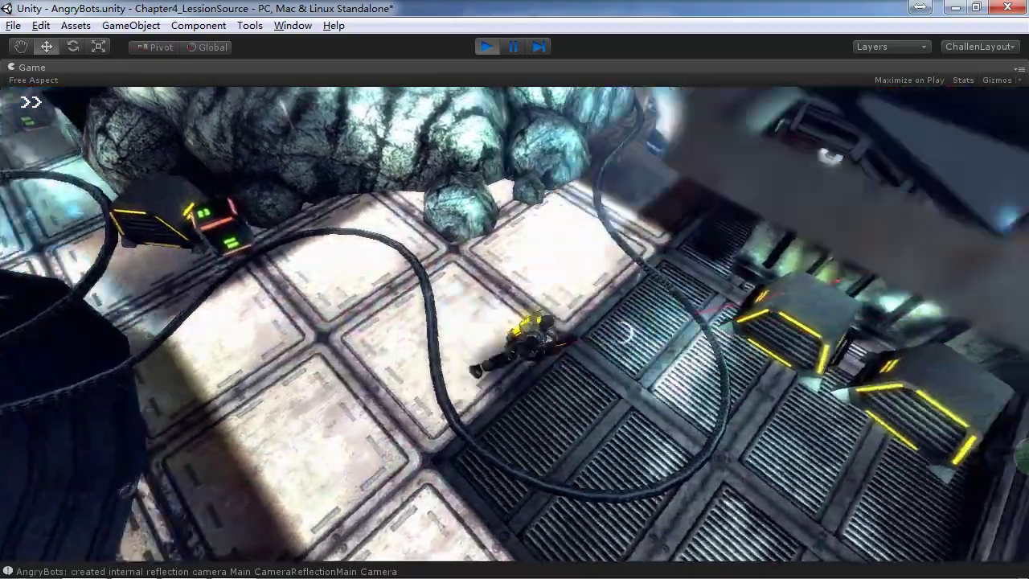
key(d)
key(s)
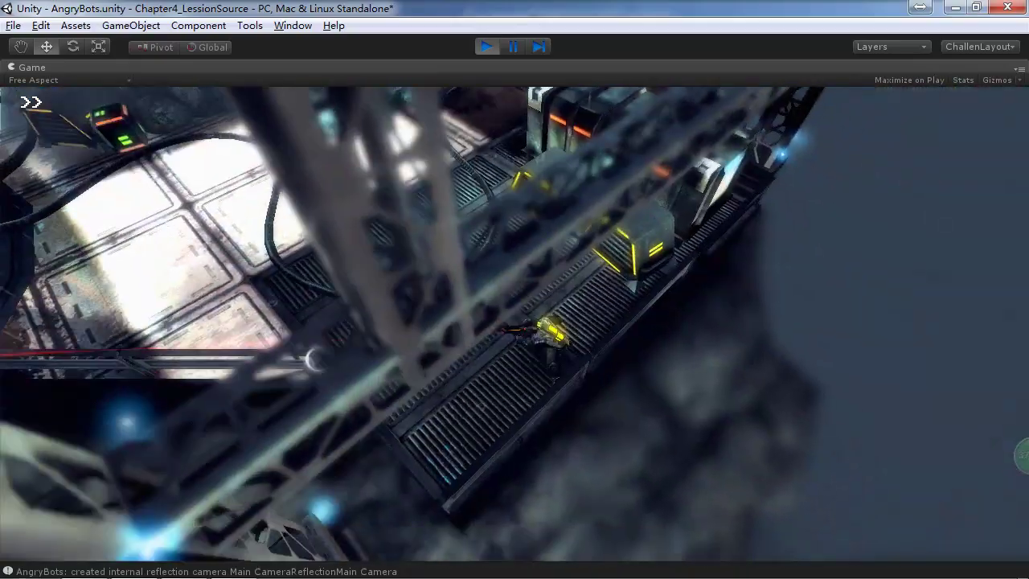
key(w)
key(a)
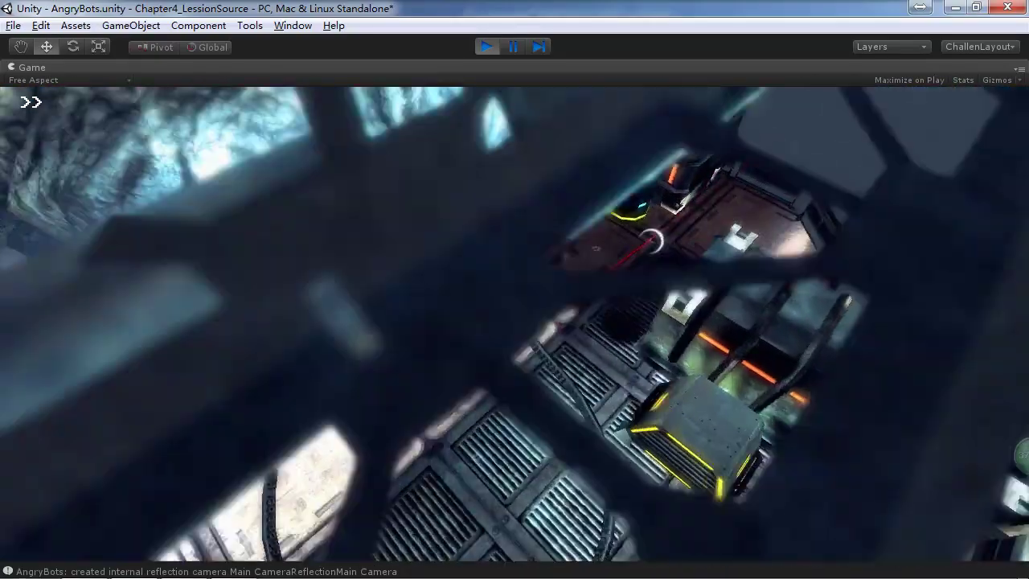
key(w)
key(d)
click(694, 391)
key(a)
click(481, 50)
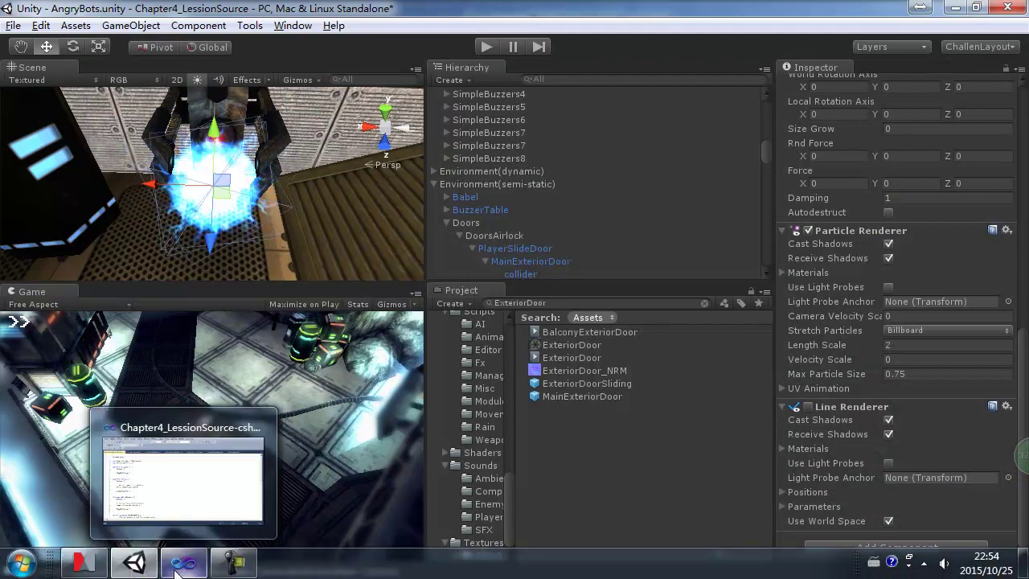
- Switch to Mindjet and read the topic notes on character shooting and the start of collision detection
click(80, 565)
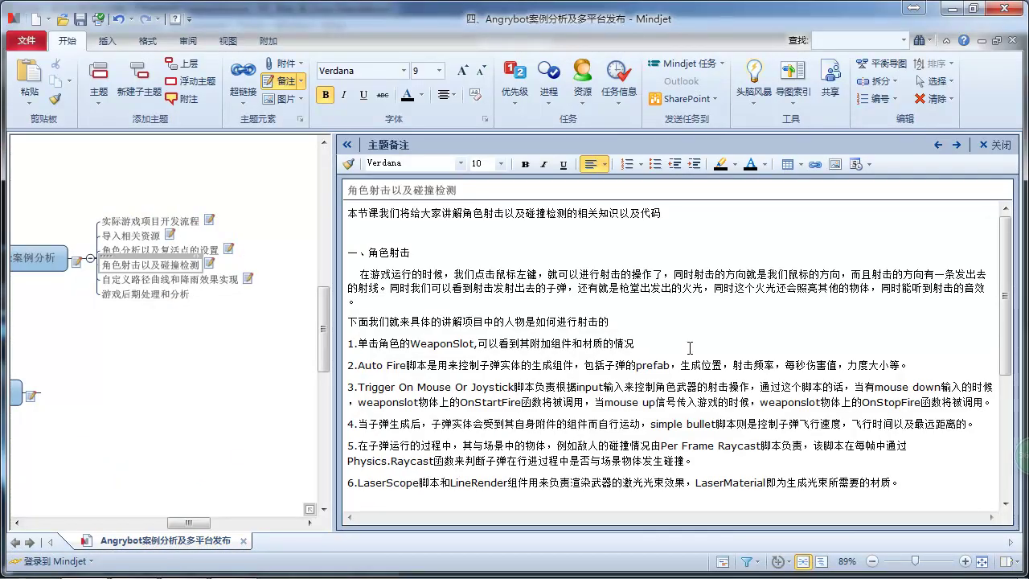
scroll(687, 345, down, 2)
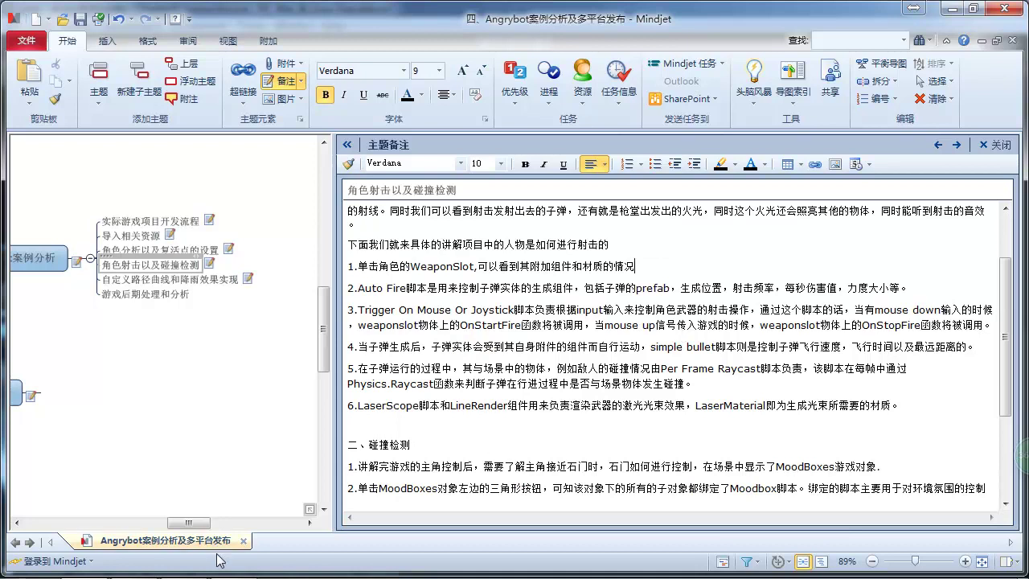
mouse_move(181, 564)
- Return to Unity, collapse the expanded Enemies, Environment(semi-static) and Player groups, and select and frame the Player object
click(134, 563)
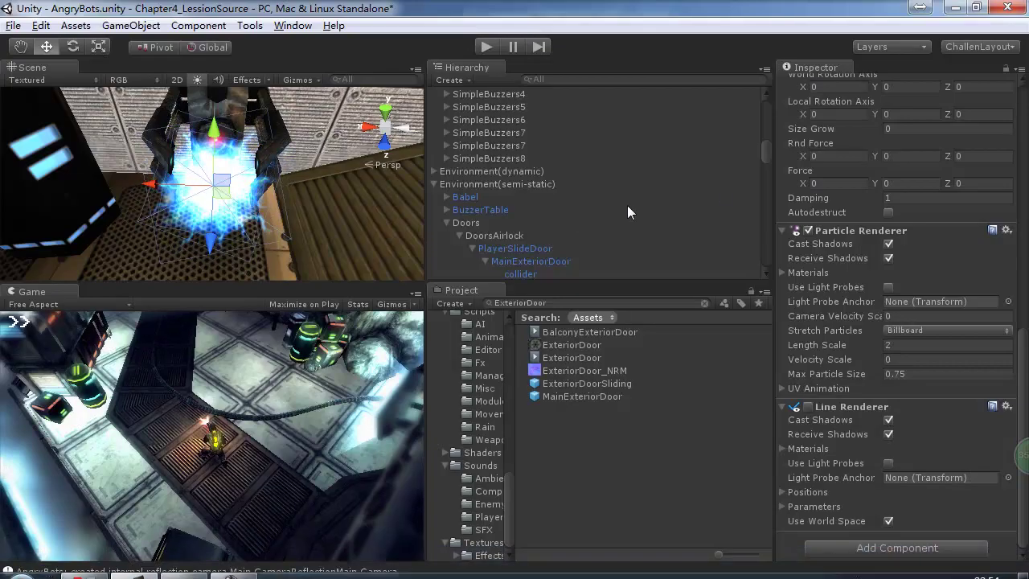
click(435, 185)
scroll(487, 192, down, 3)
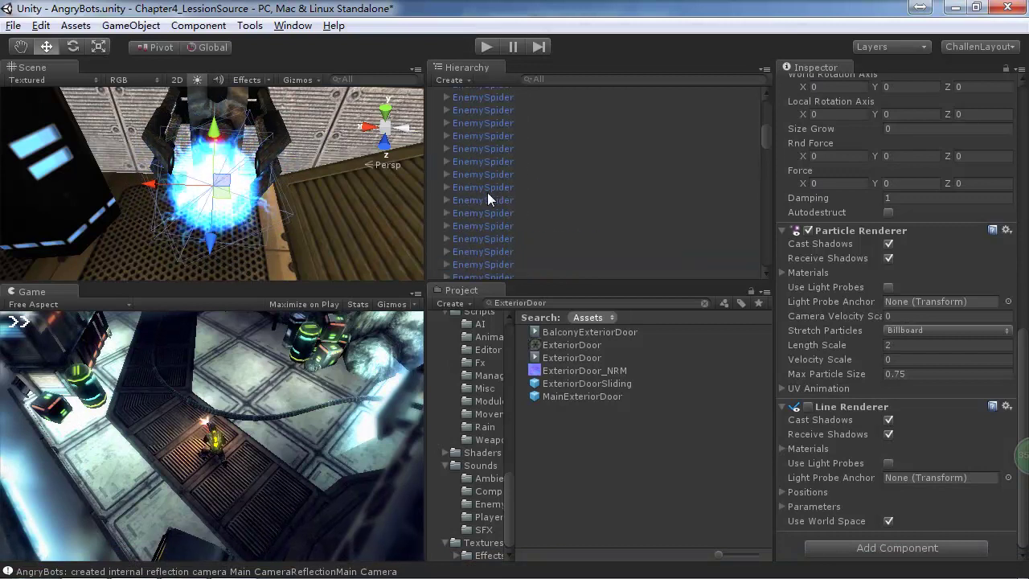
click(435, 94)
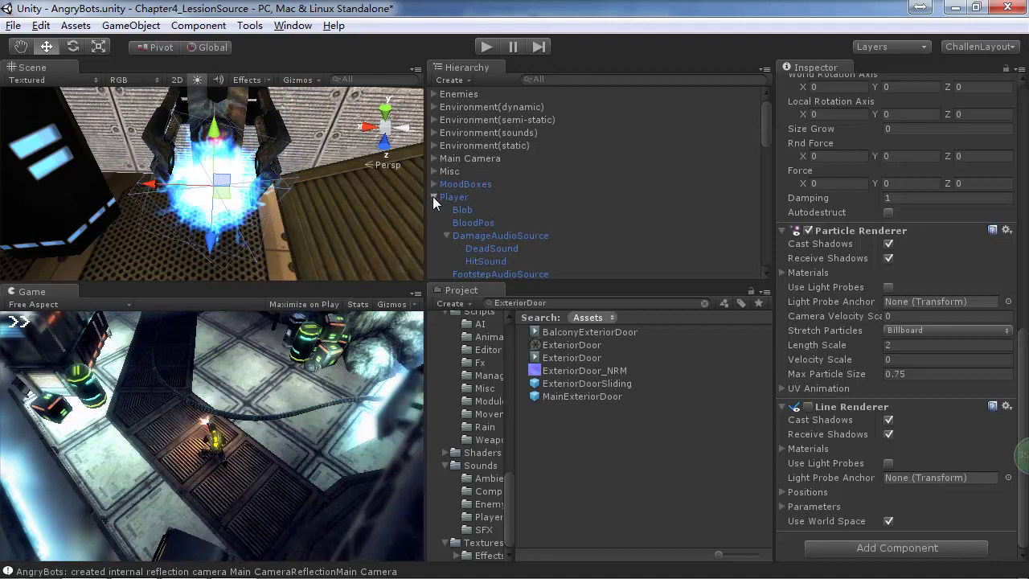
click(434, 184)
click(448, 197)
double_click(451, 197)
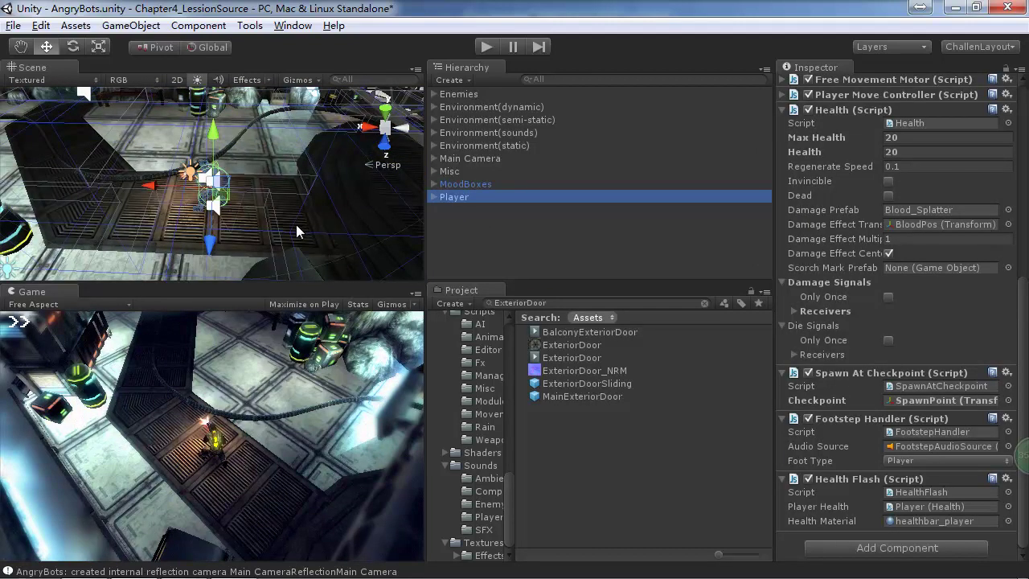
alt+drag(233, 235, 464, 210)
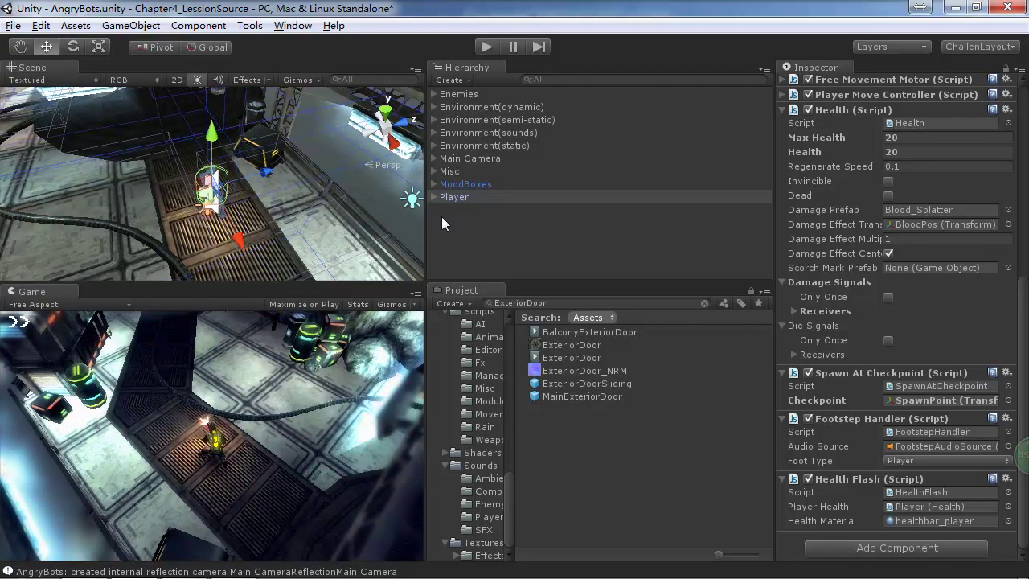
alt+click(433, 197)
scroll(433, 197, down, 1)
click(446, 190)
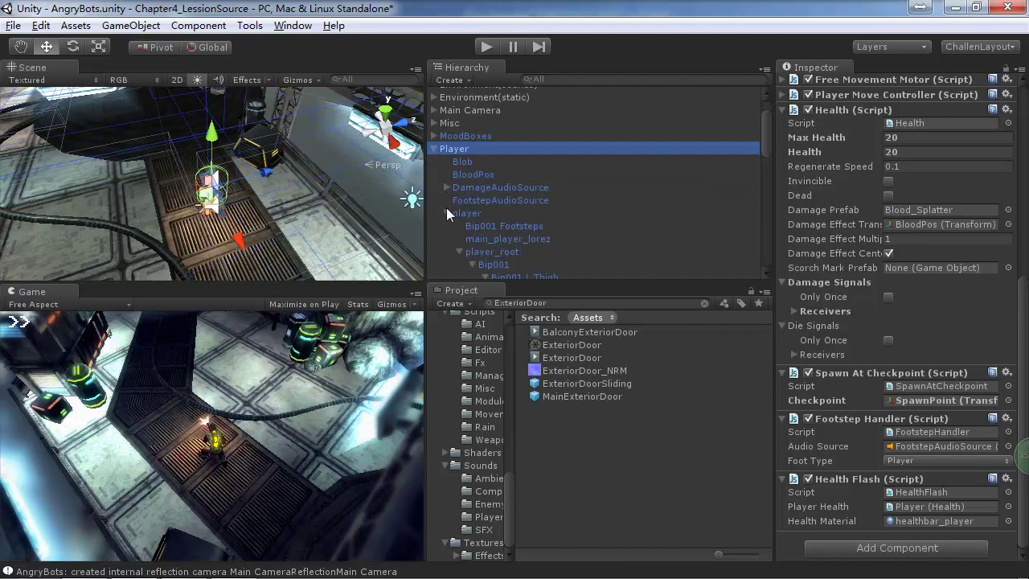
click(446, 213)
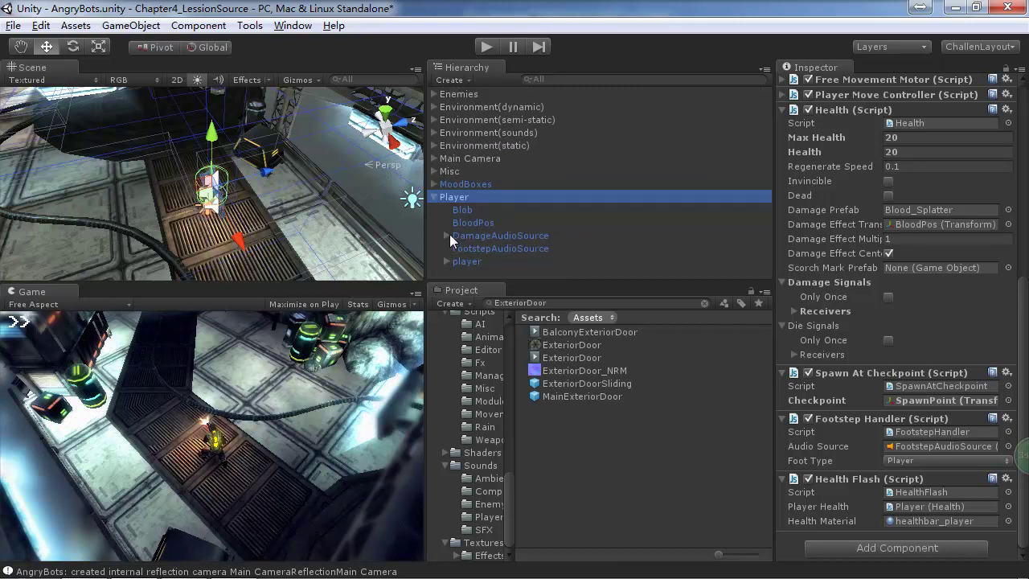
click(433, 197)
- Expand the entire Player hierarchy and select and frame the WeaponSlot object under main_weapon001
key(alt)
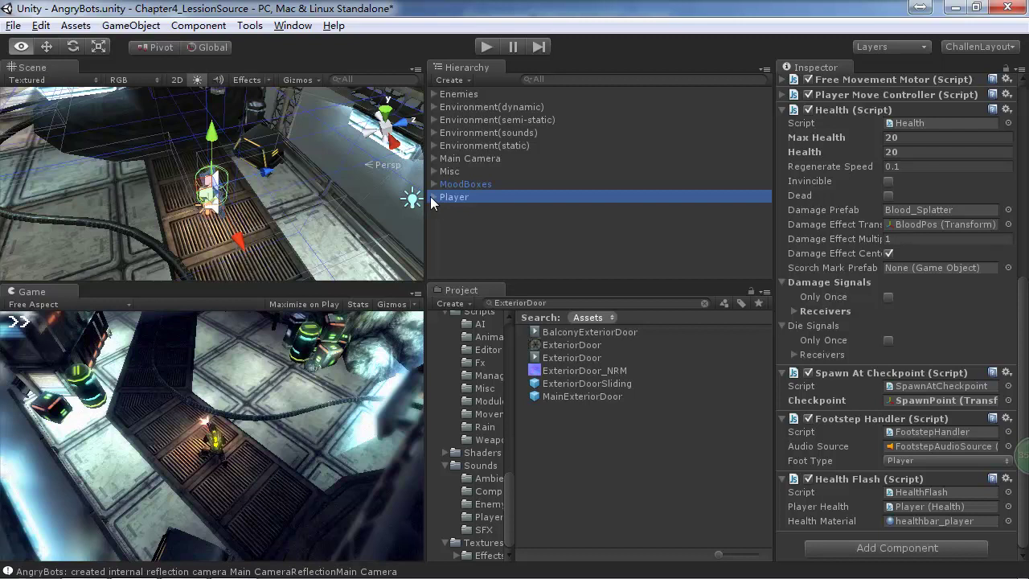
alt+click(433, 198)
scroll(598, 201, down, 10)
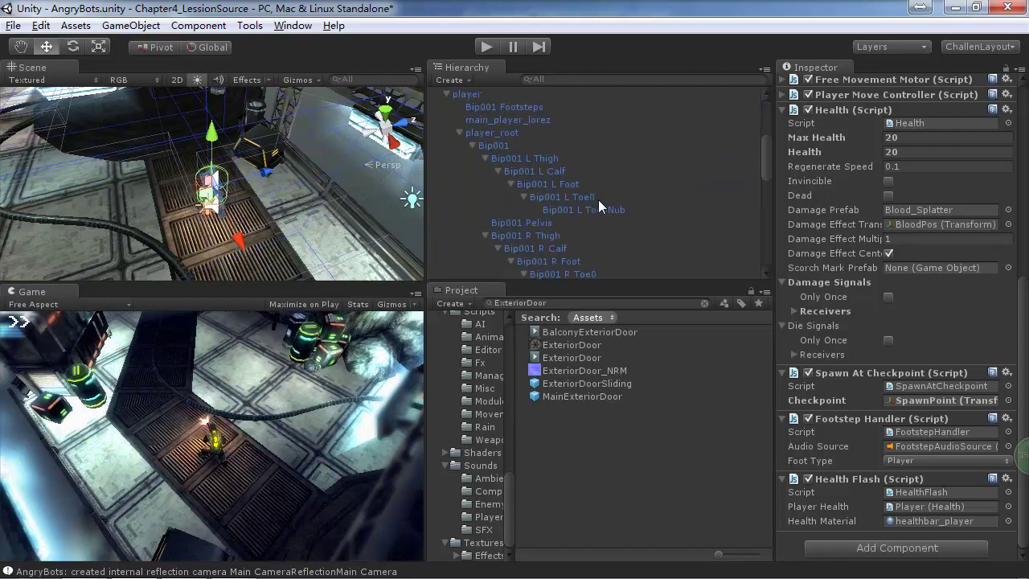
scroll(598, 206, down, 8)
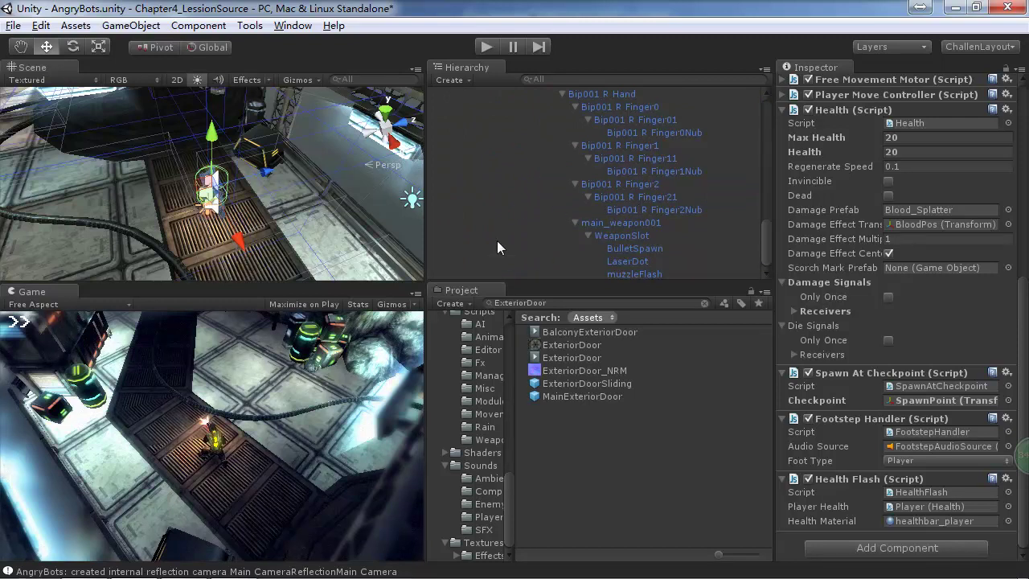
double_click(633, 239)
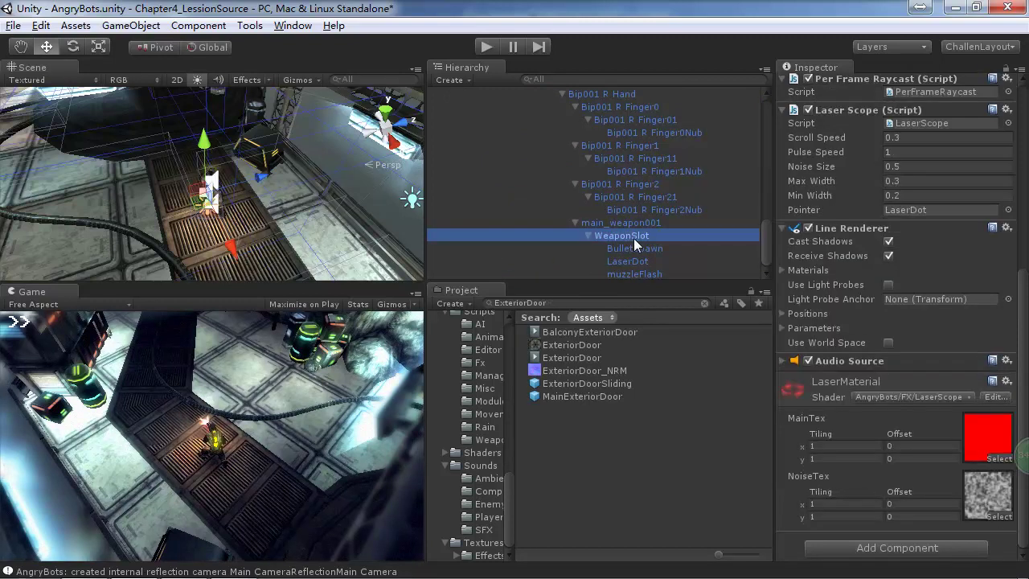
alt+drag(15, 231, 350, 161)
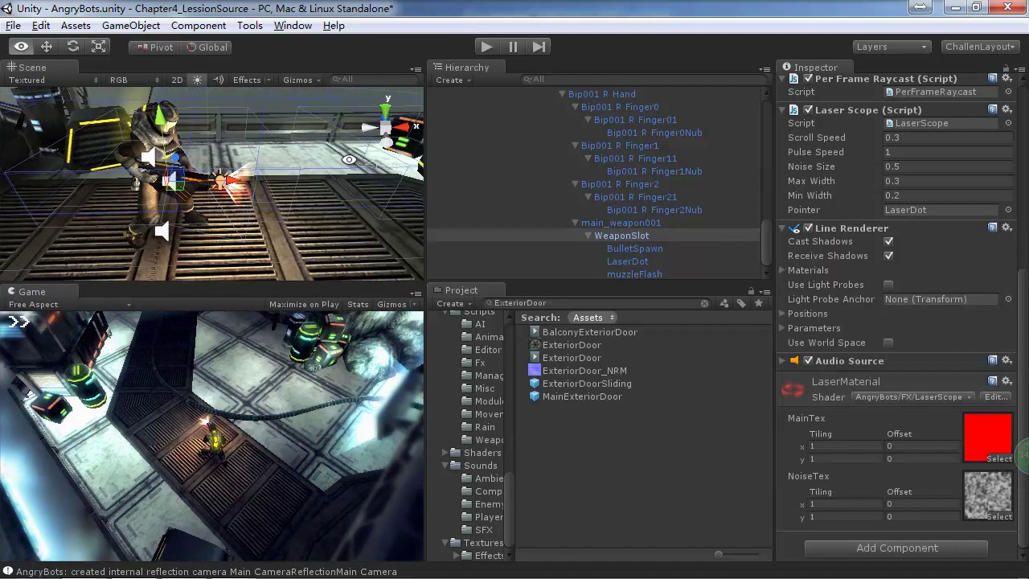
- Toggle the WeaponSlot object's active state off and on to see what it controls in the scene
scroll(841, 113, up, 10)
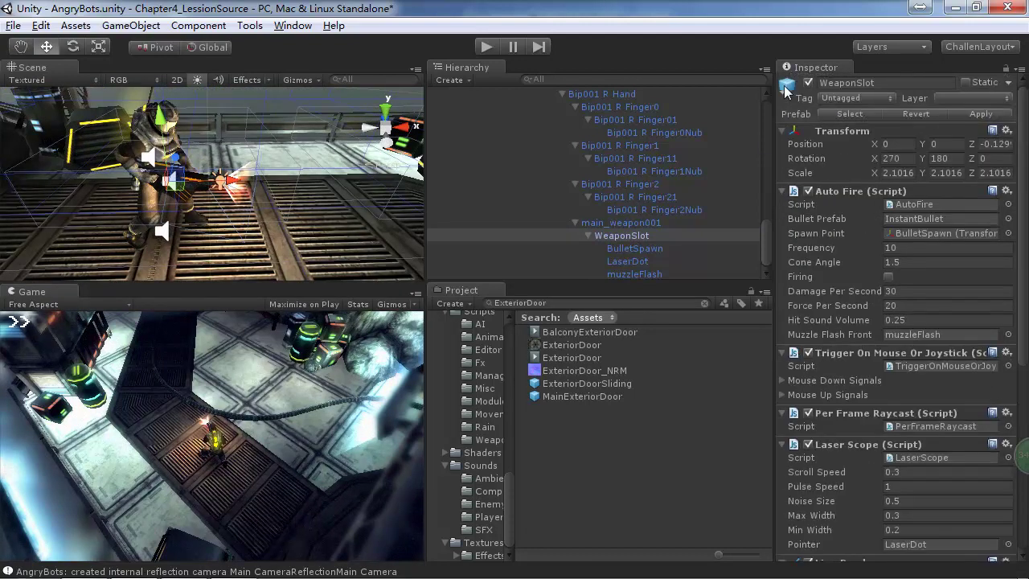
click(808, 83)
click(809, 83)
click(808, 83)
click(808, 83)
- Select main_weapon001 and switch its active state off and on repeatedly to identify the gun model
click(634, 229)
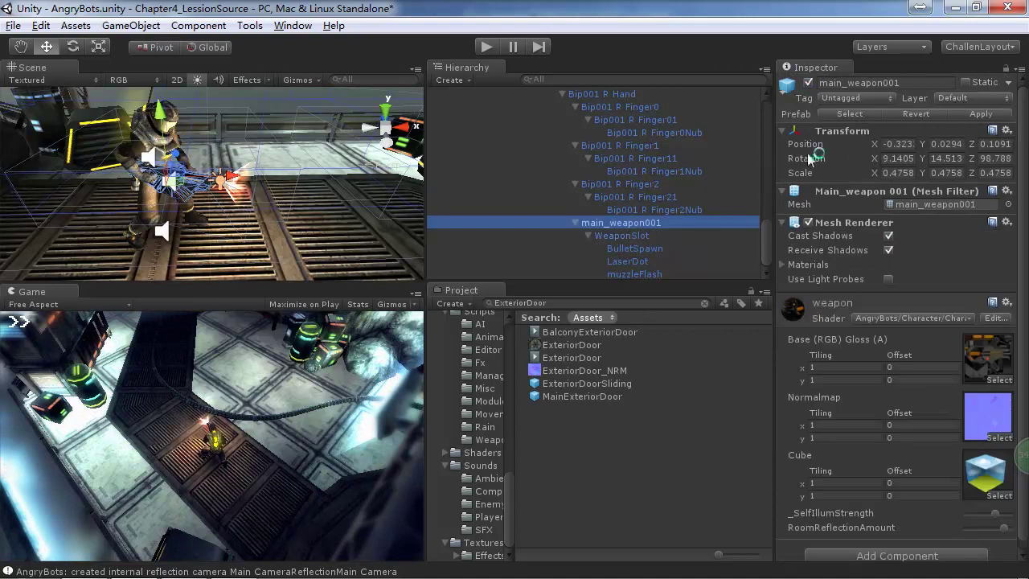
click(808, 83)
click(808, 83)
click(808, 83)
click(808, 83)
click(808, 83)
click(808, 83)
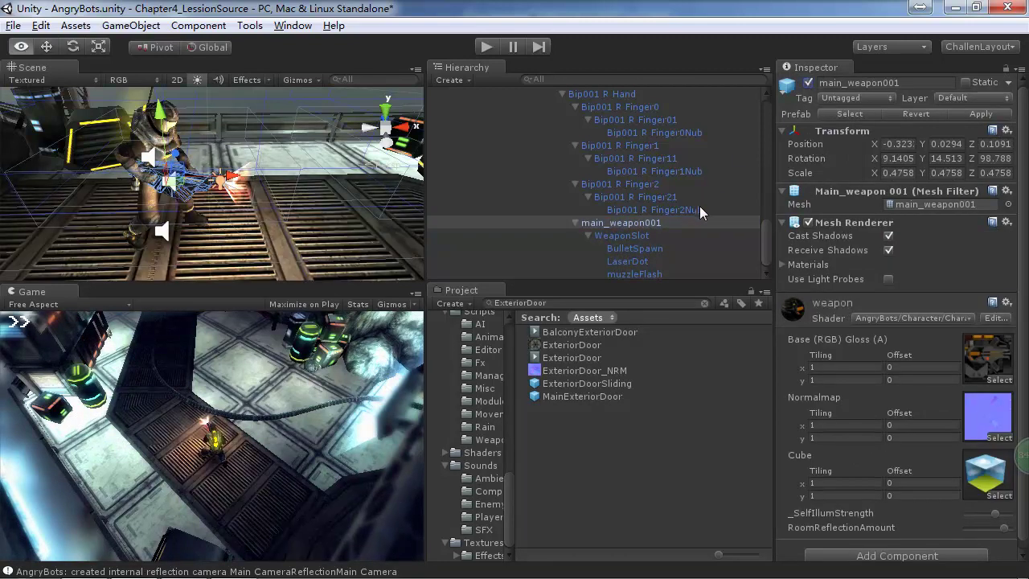
- Glance at the shooting notes in Mindjet, return to Unity and review the scripts, renderer and material attached to WeaponSlot
key(alt+Tab)
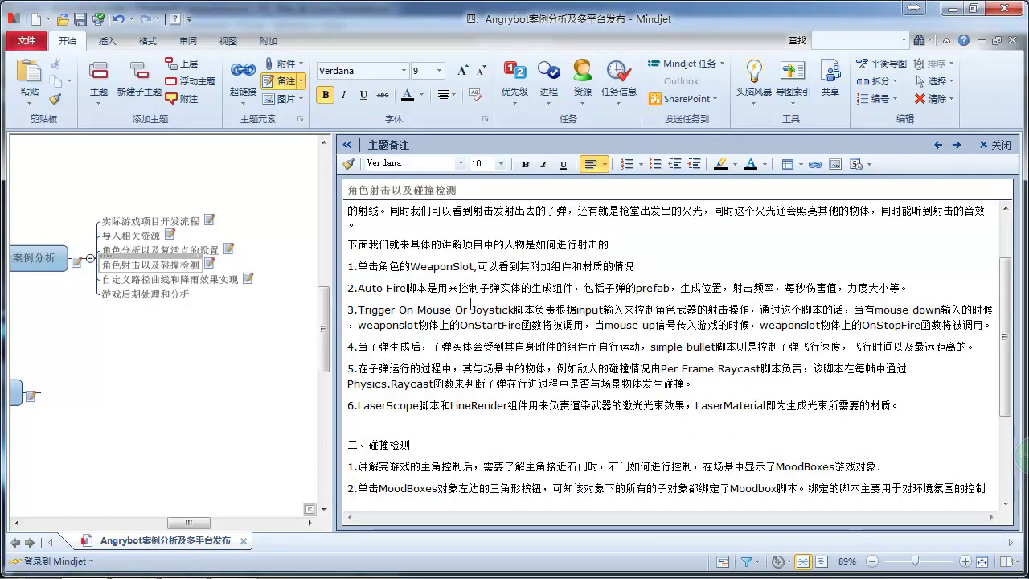
key(alt+Tab)
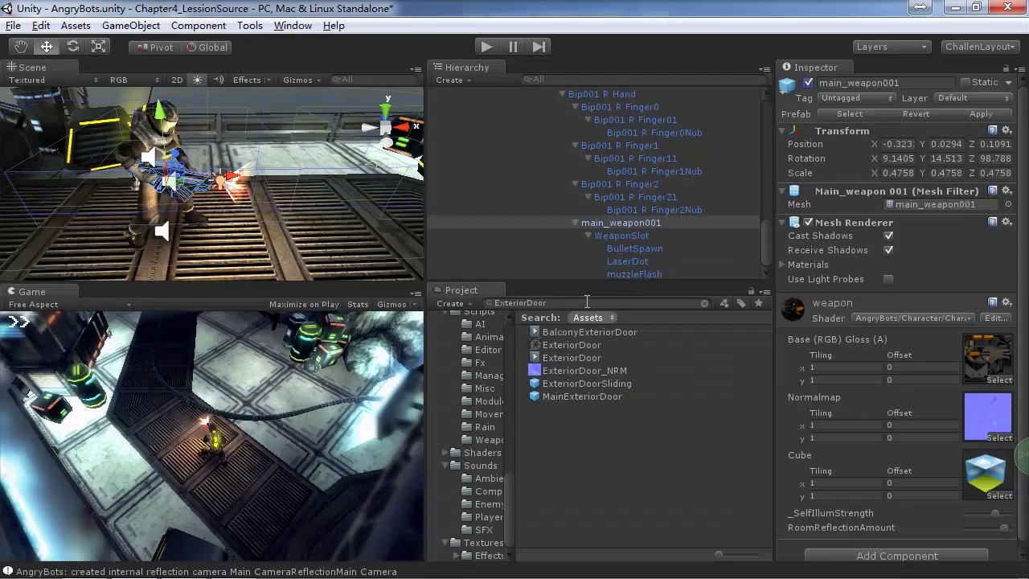
click(652, 237)
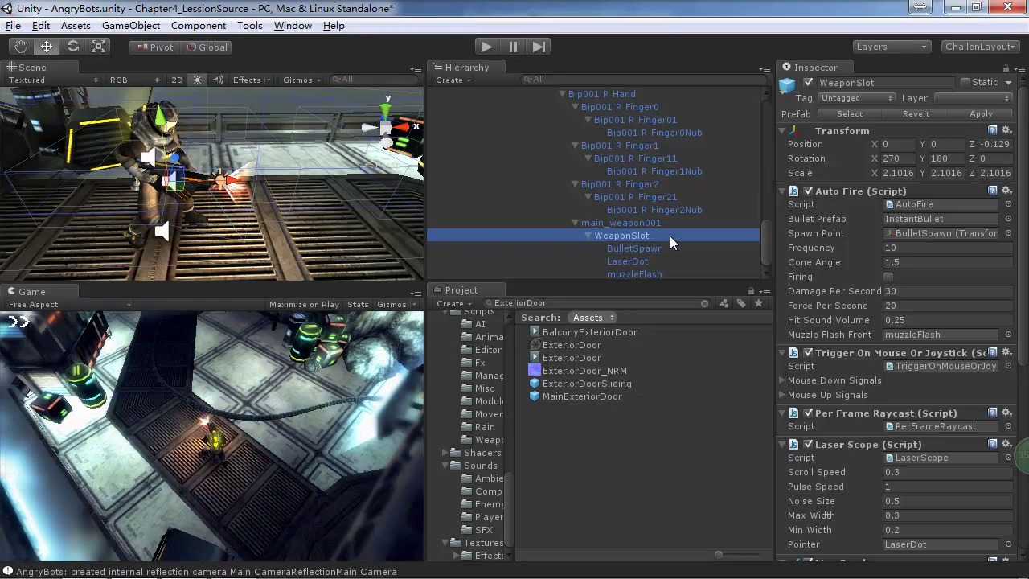
scroll(955, 237, down, 8)
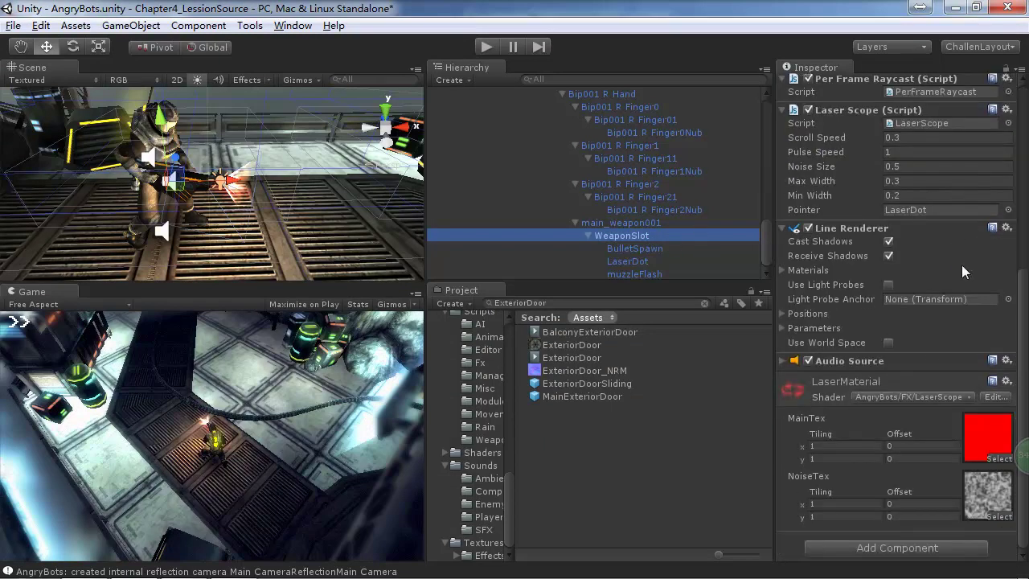
scroll(837, 373, up, 3)
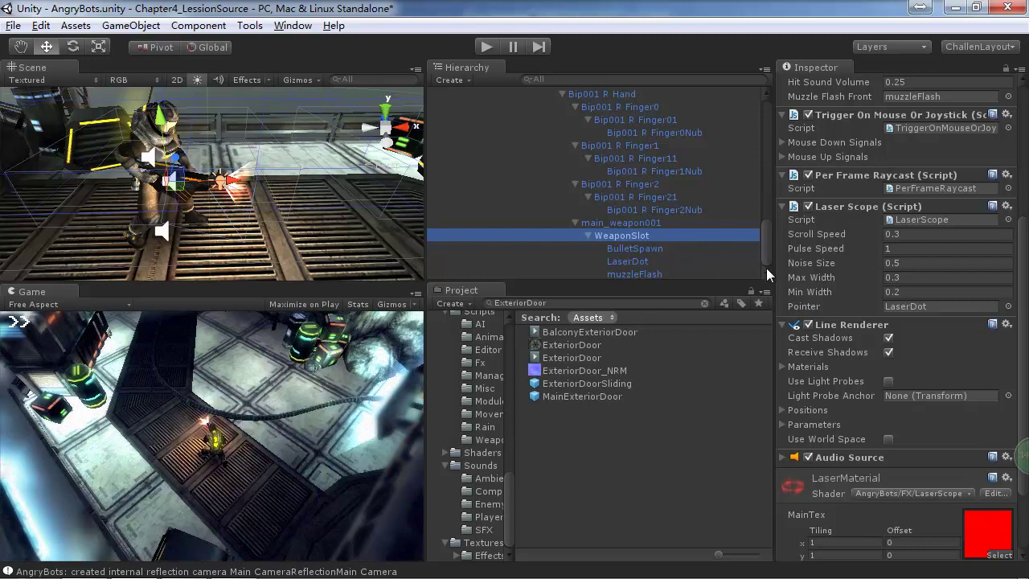
- Inspect the components of WeaponSlot's child objects BulletSpawn, LaserDot and muzzleFlash in turn
click(643, 250)
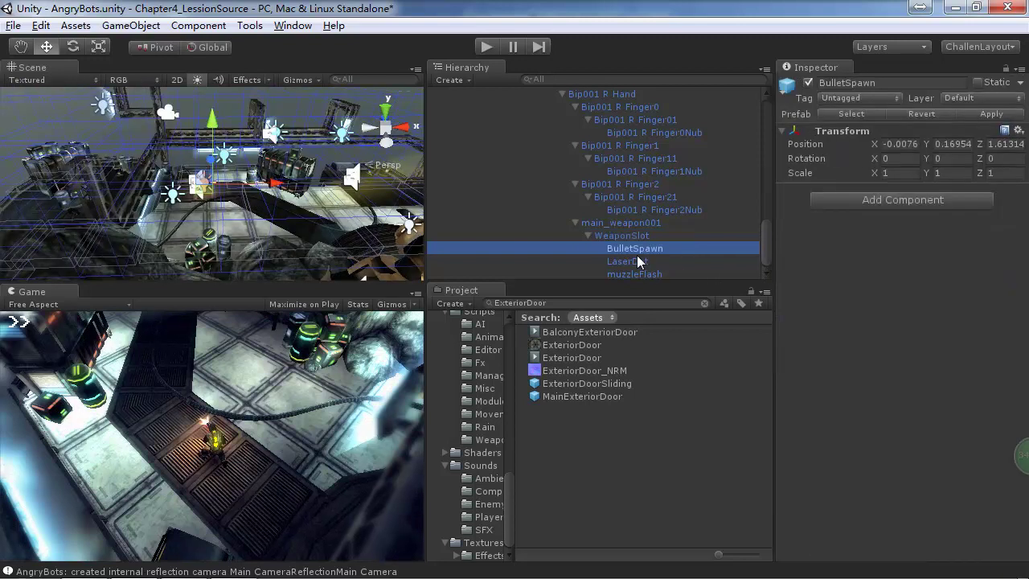
click(637, 262)
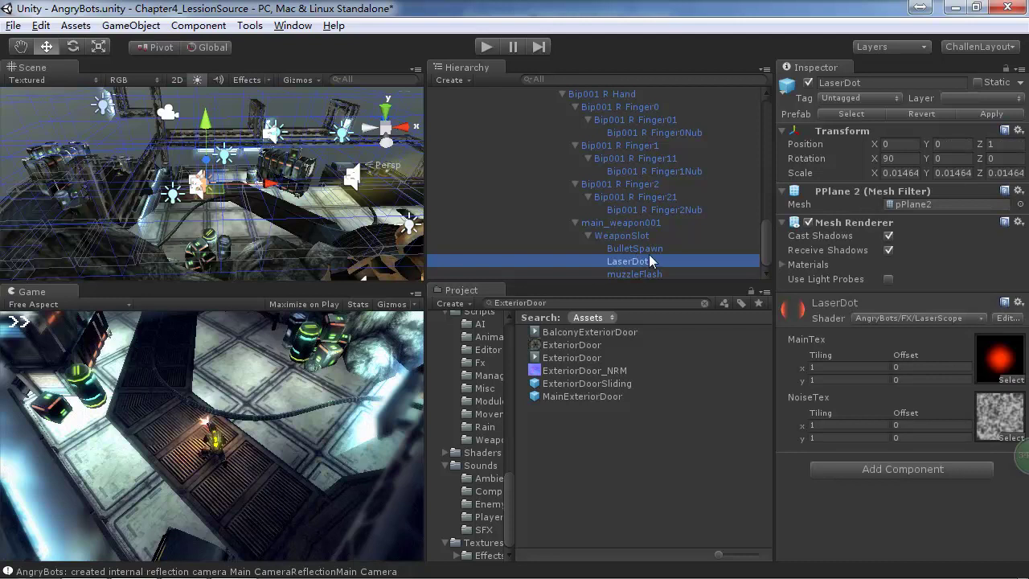
click(645, 275)
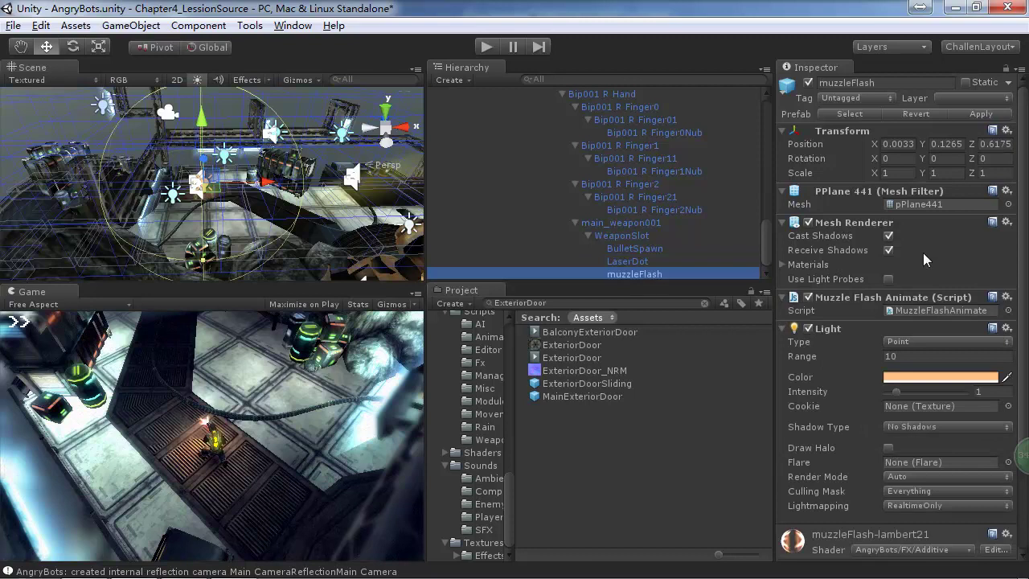
- Review muzzleFlash's light and material settings, then select WeaponSlot and examine all its attached scripts, renderer and material
scroll(926, 260, down, 3)
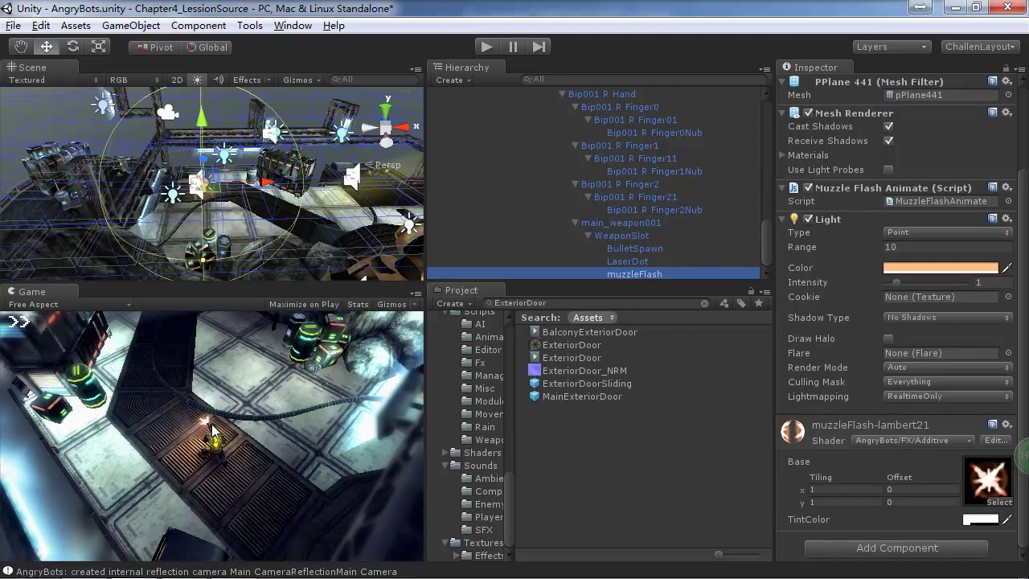
click(625, 236)
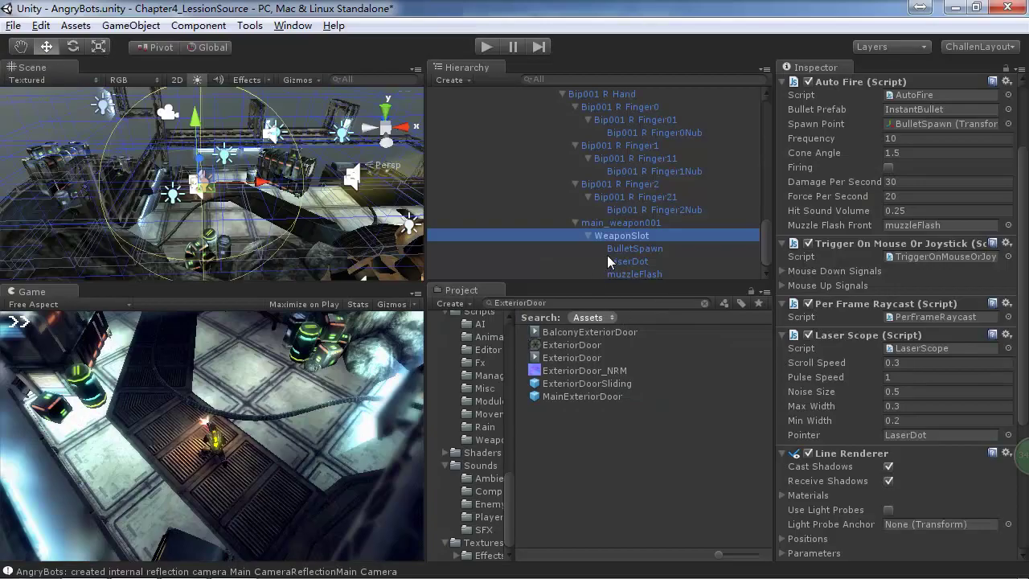
scroll(924, 282, up, 3)
scroll(942, 270, down, 5)
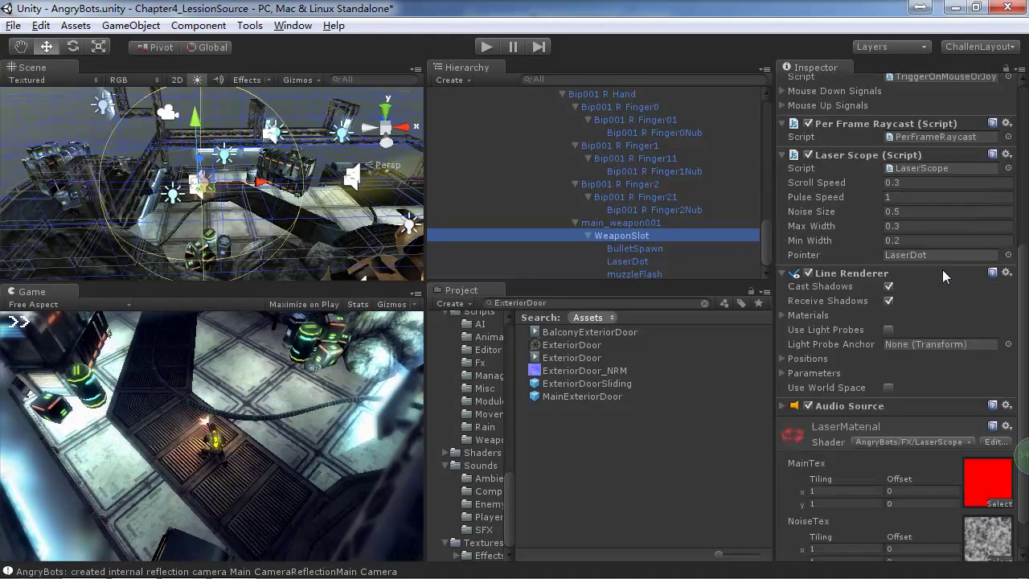
scroll(942, 269, down, 3)
scroll(942, 269, up, 9)
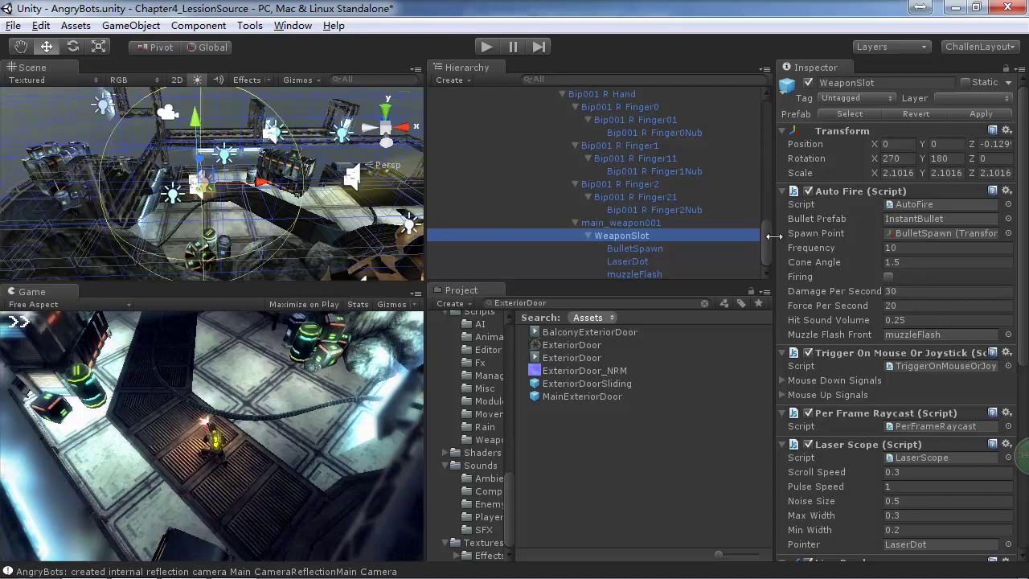
- Locate the InstantBullet prefab referenced by Auto Fire, inspect its Simple Bullet script and rotate its preview
click(914, 218)
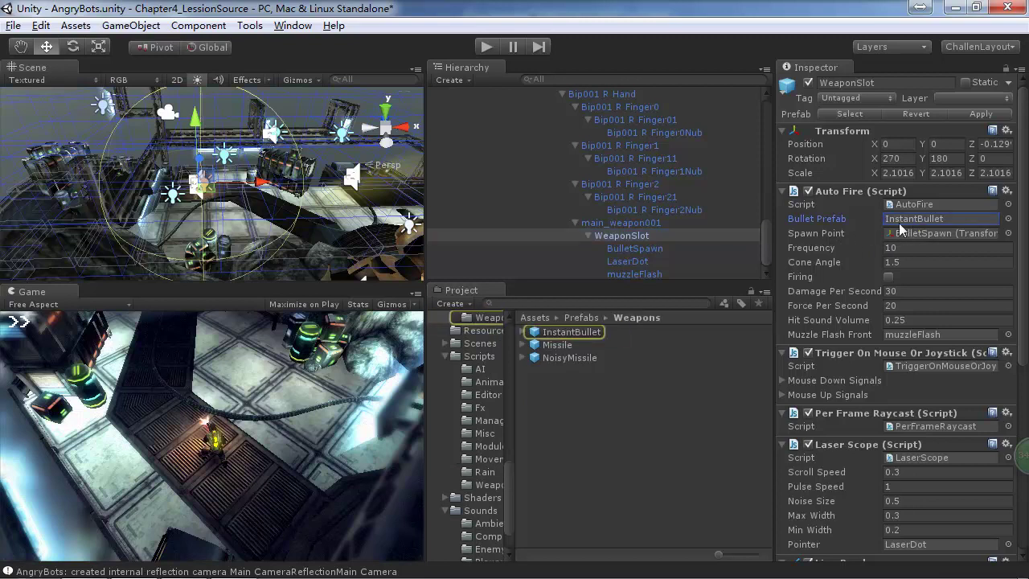
click(572, 332)
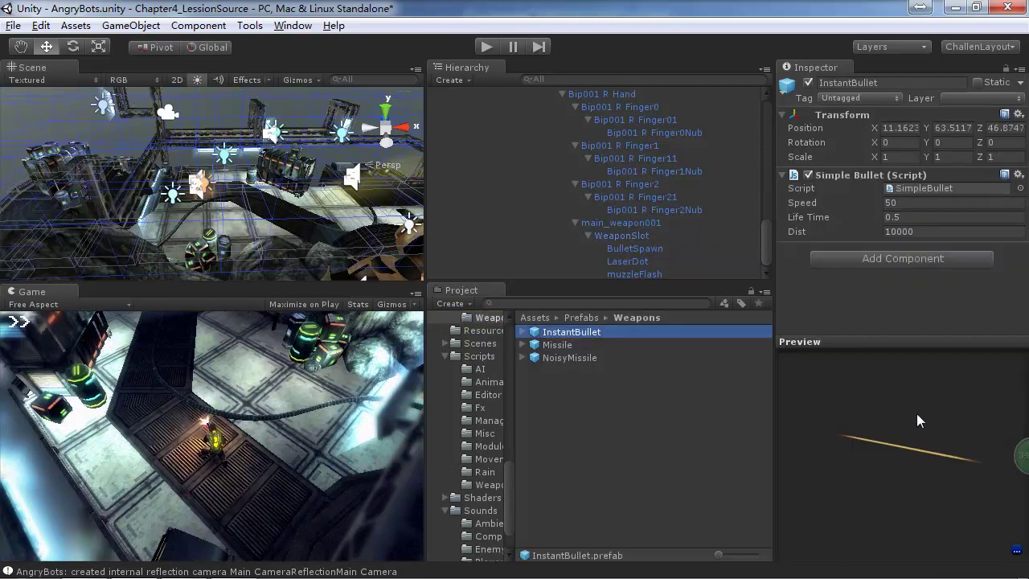
click(624, 235)
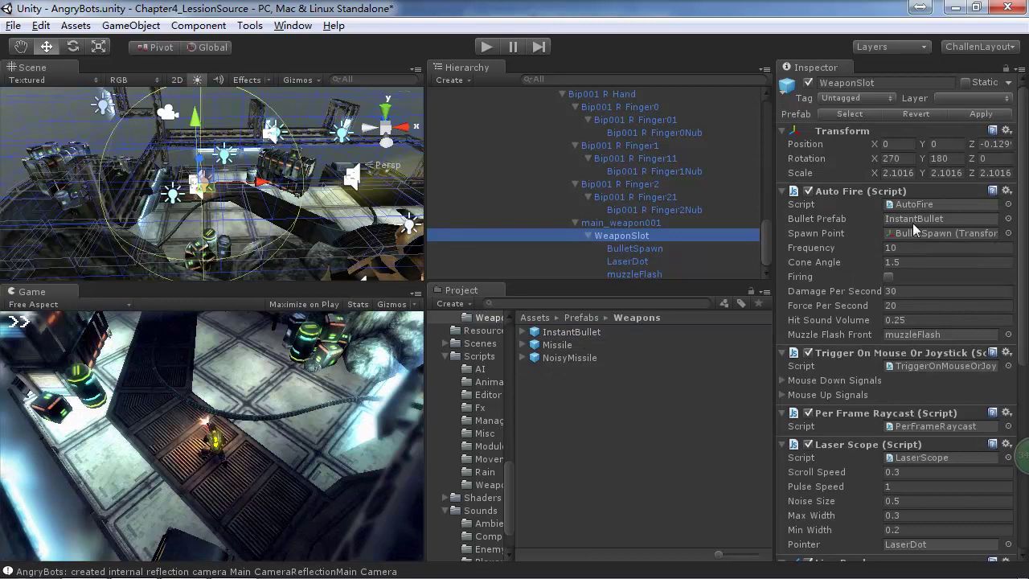
click(594, 337)
alt+drag(897, 444, 821, 498)
drag(958, 474, 933, 486)
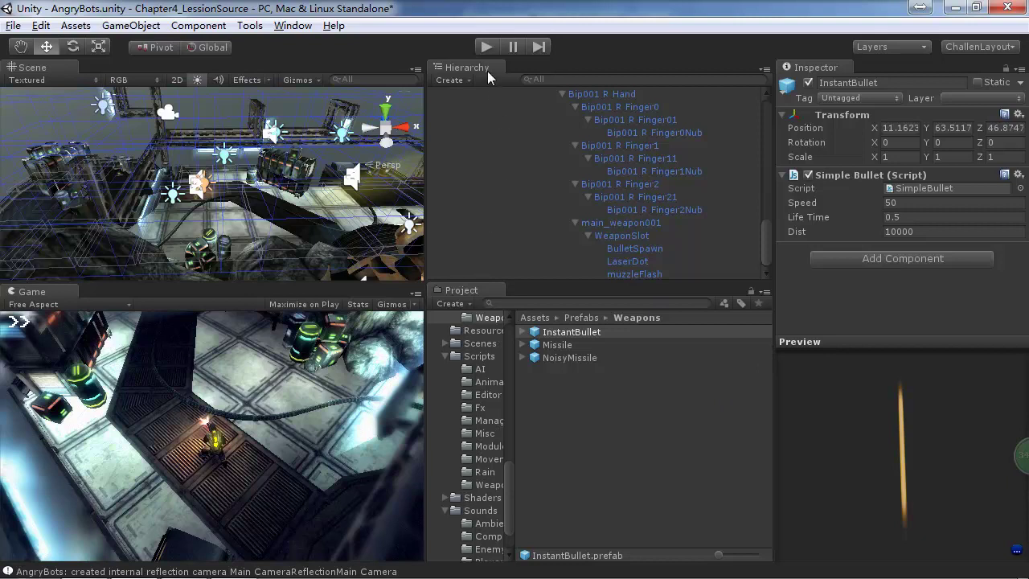
- Playtest the character's shooting, compare the bullets with the InstantBullet preview, check the bullet clones in the Hierarchy and stop the game
click(485, 46)
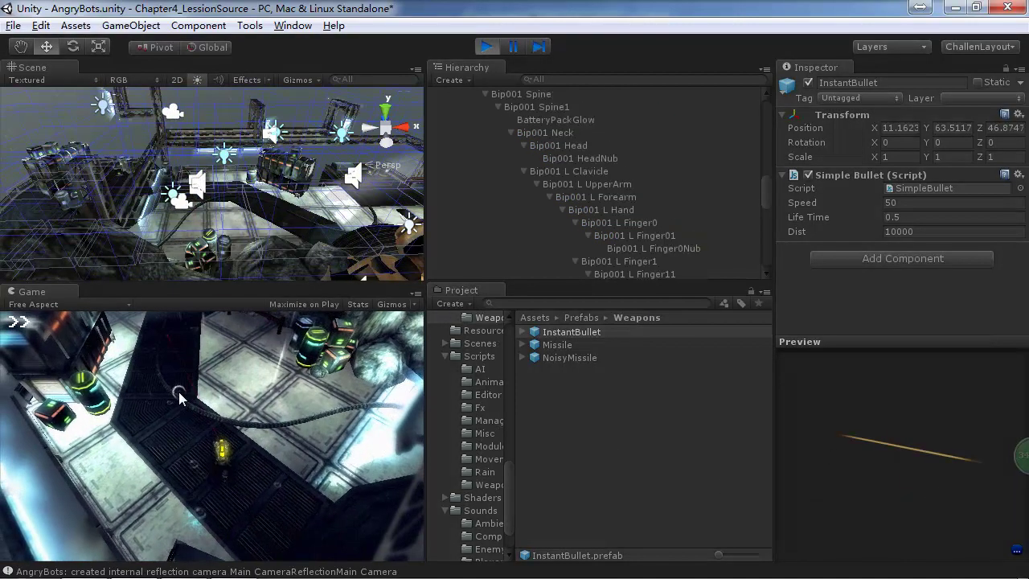
click(177, 391)
click(178, 392)
click(178, 392)
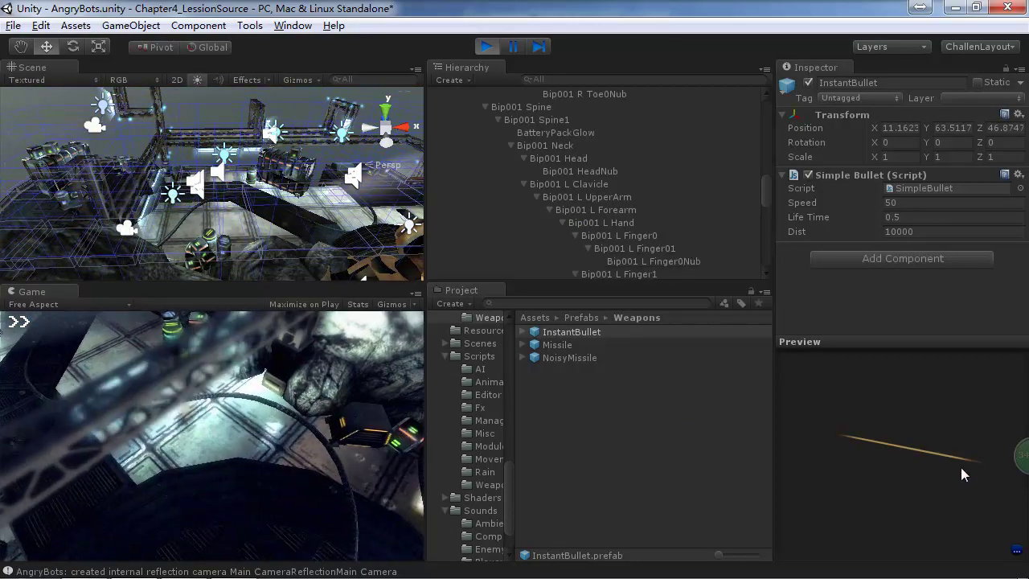
drag(967, 466, 891, 506)
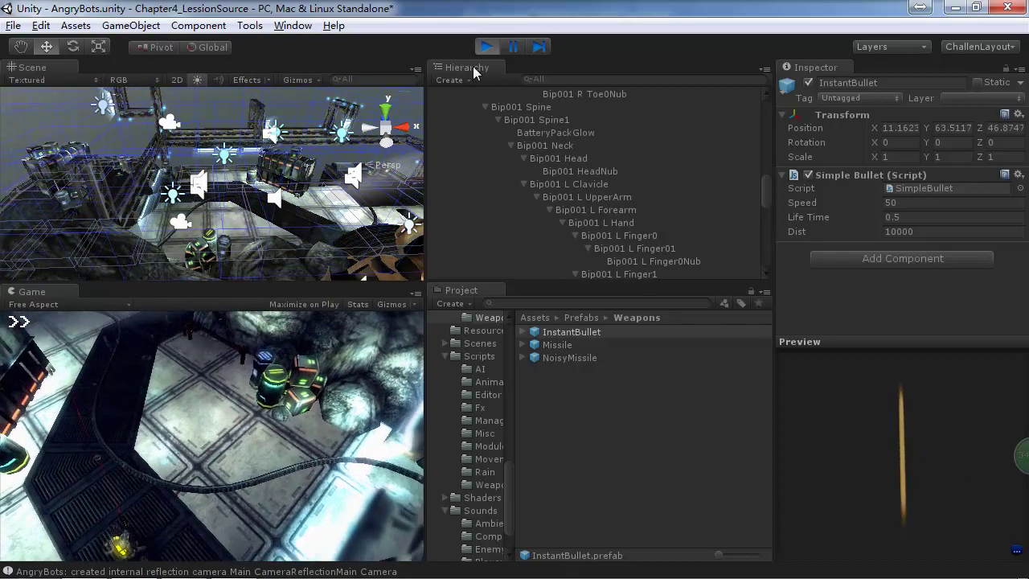
scroll(745, 190, up, 10)
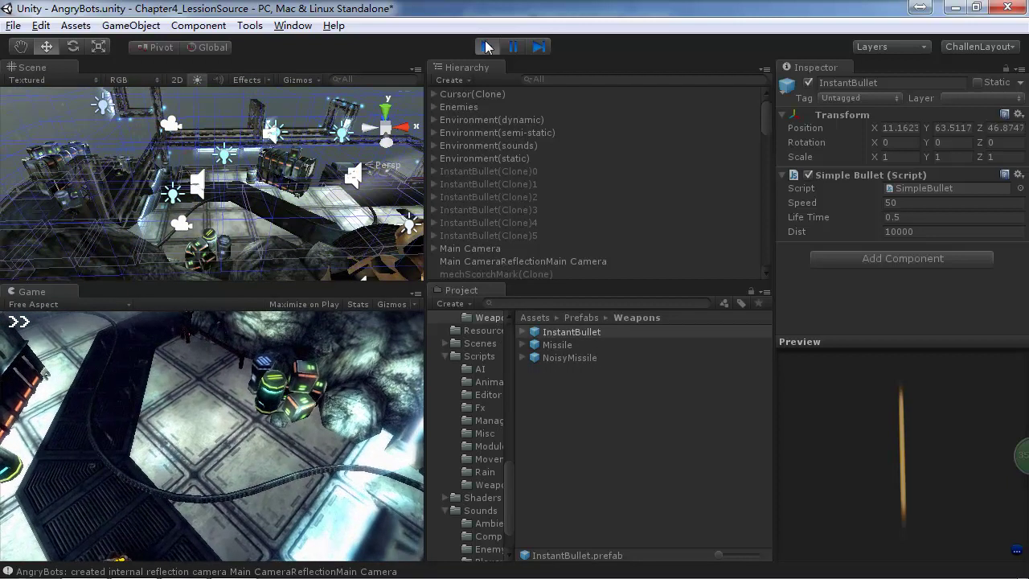
click(485, 45)
- Glance at the shooting notes in Mindjet, return to Unity and check the Spawn Point reference in WeaponSlot's Auto Fire script
key(alt+Tab)
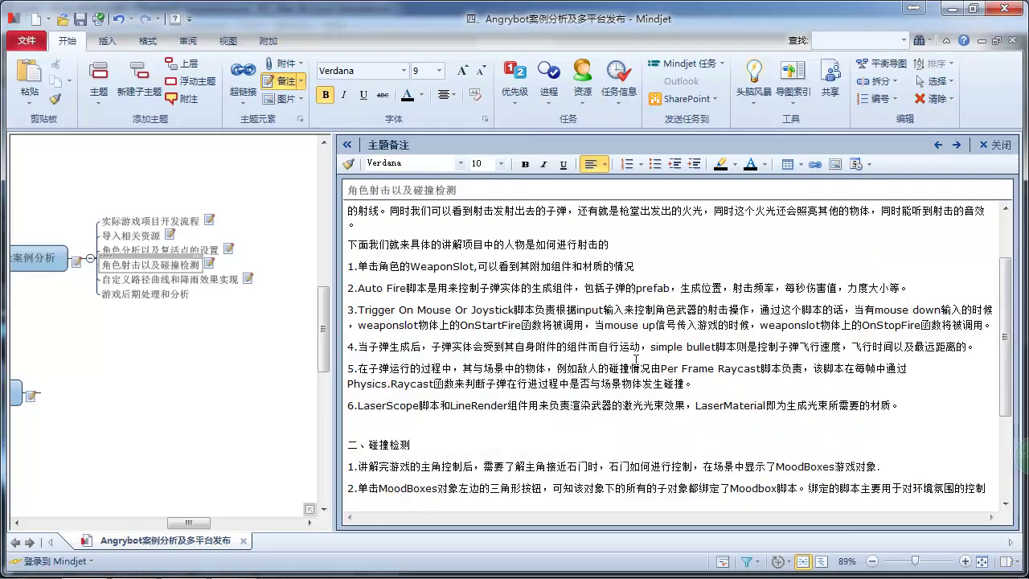
key(alt+Tab)
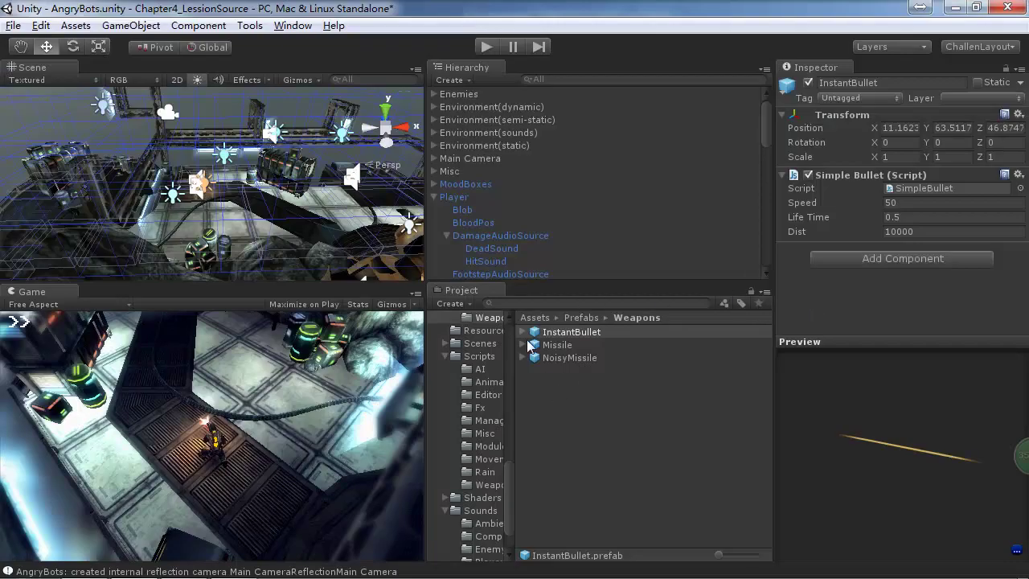
drag(767, 146, 768, 261)
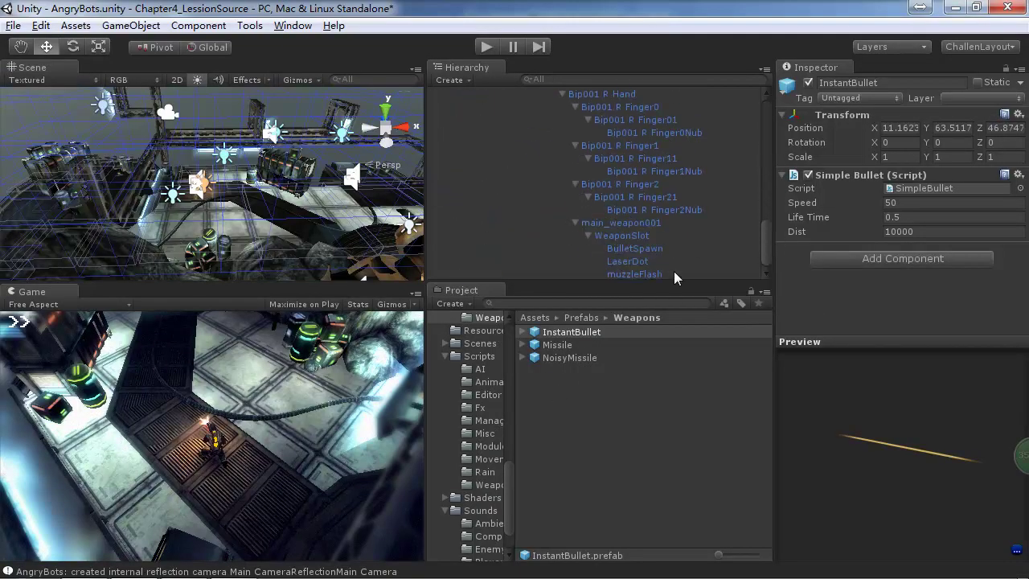
click(634, 237)
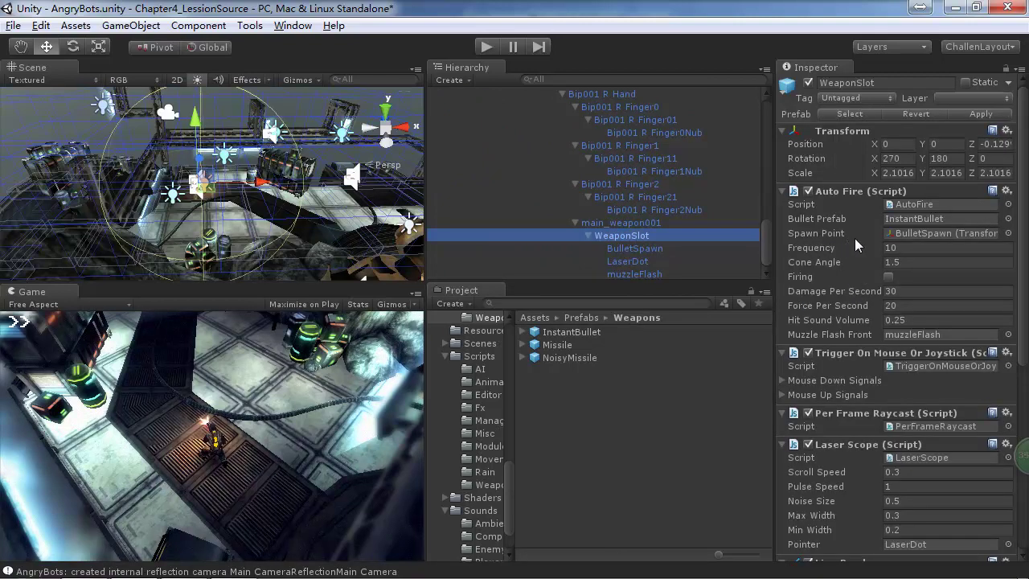
click(922, 234)
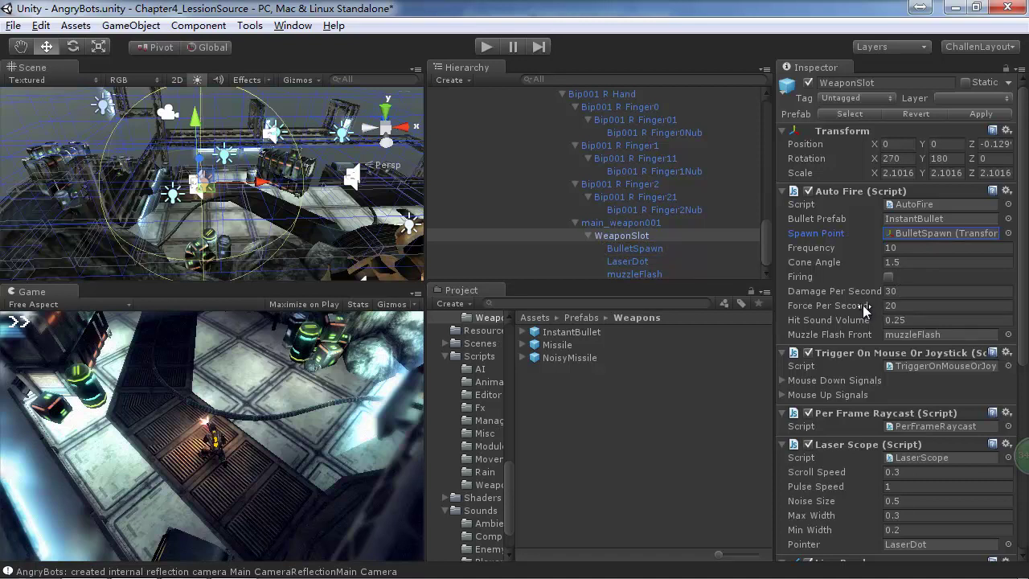
- Enable Auto Fire's Firing option, playtest how it affects shooting, stop the game and disable the option again
click(888, 277)
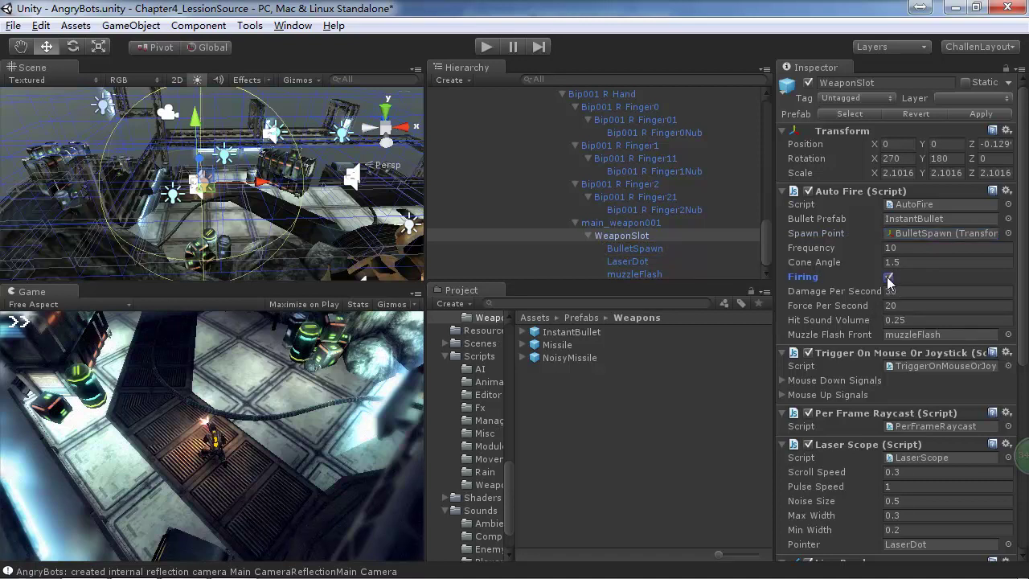
click(487, 48)
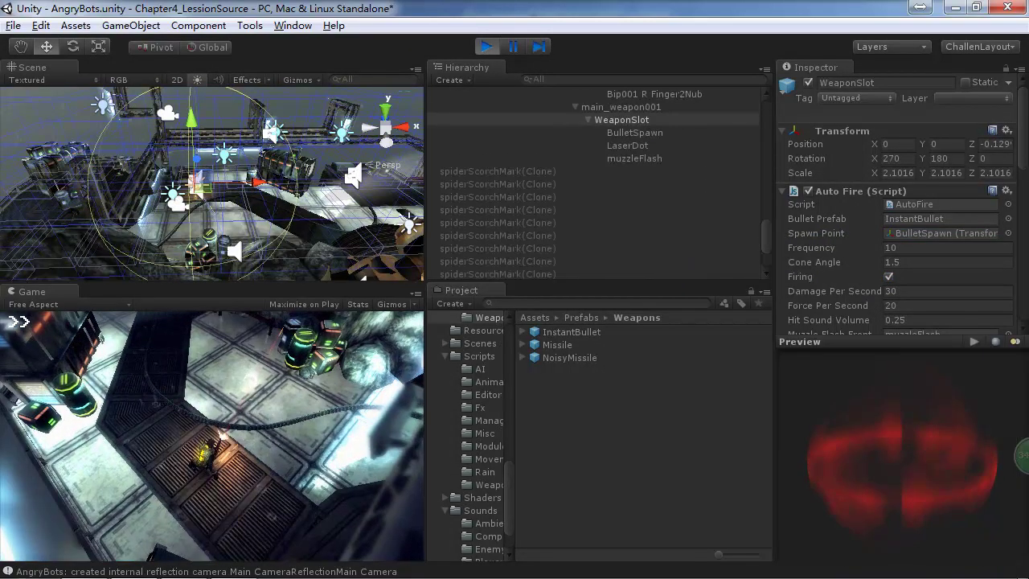
click(205, 379)
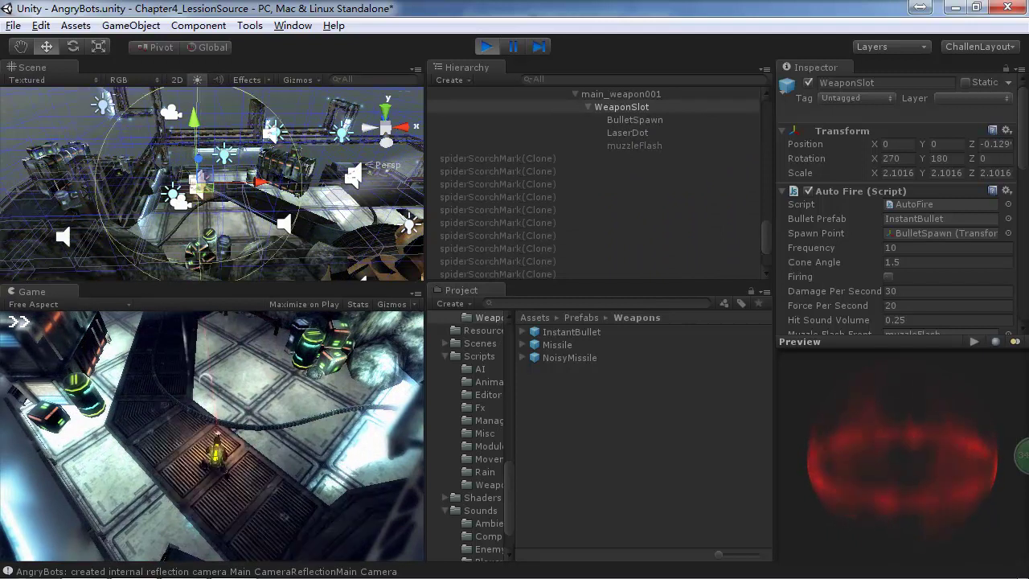
click(205, 379)
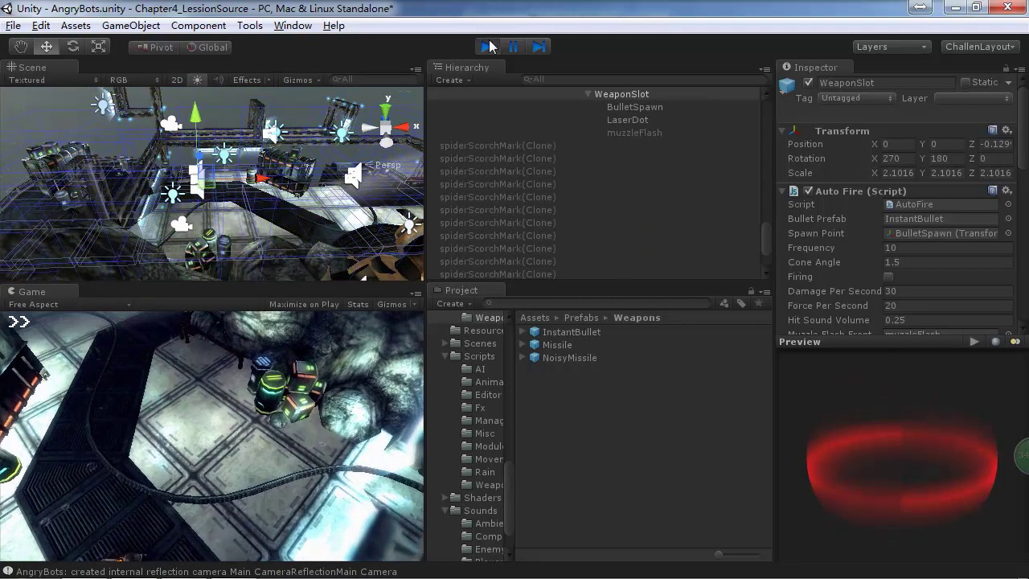
click(490, 45)
key(ctrl+p)
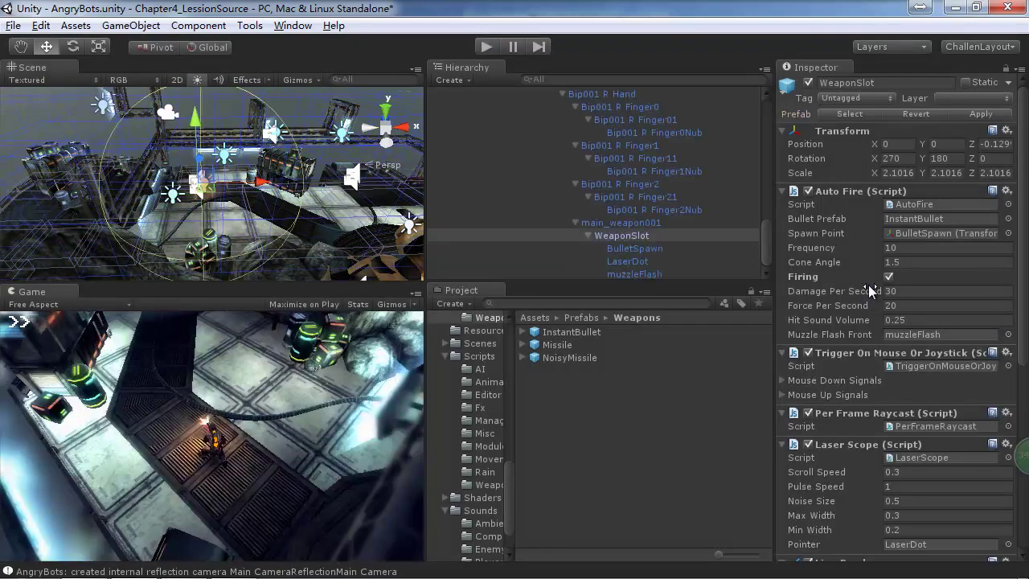
click(889, 277)
- Locate the Muzzle Flash Front object, open AutoFire.js in Visual Studio and highlight the variable declarations from bulletPrefab to hitSoundVolume
click(913, 334)
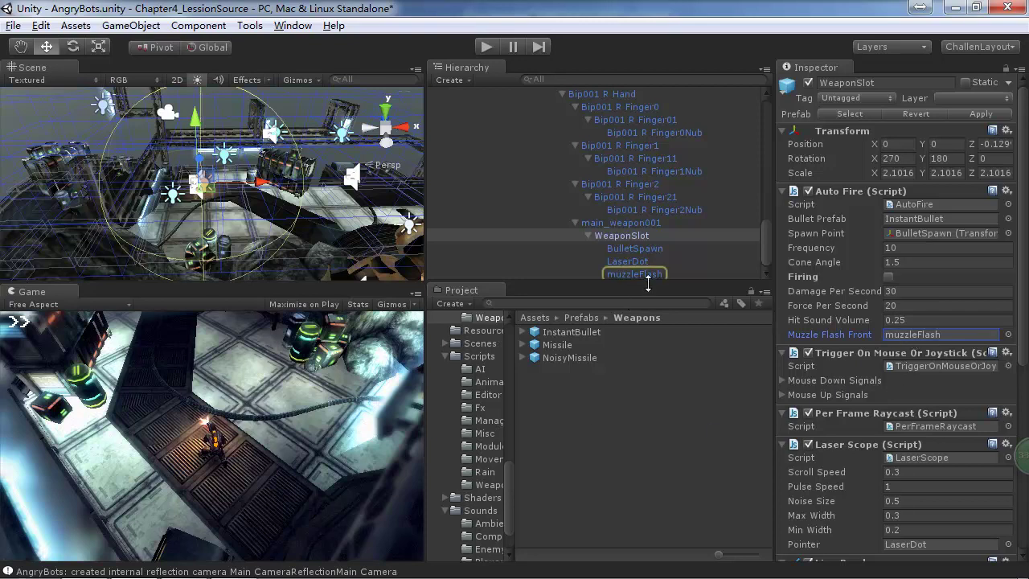
click(919, 206)
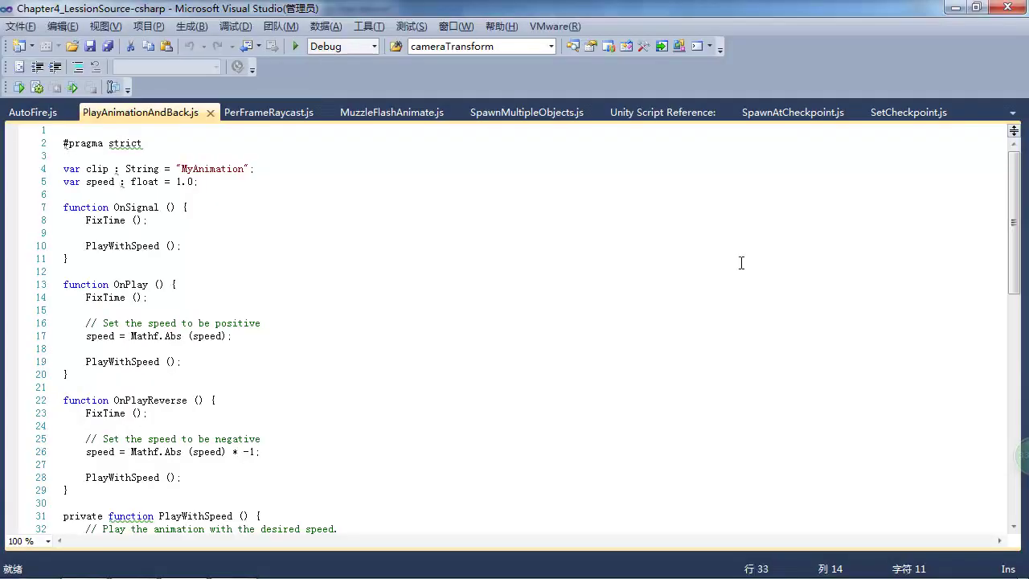
click(33, 113)
scroll(408, 306, down, 19)
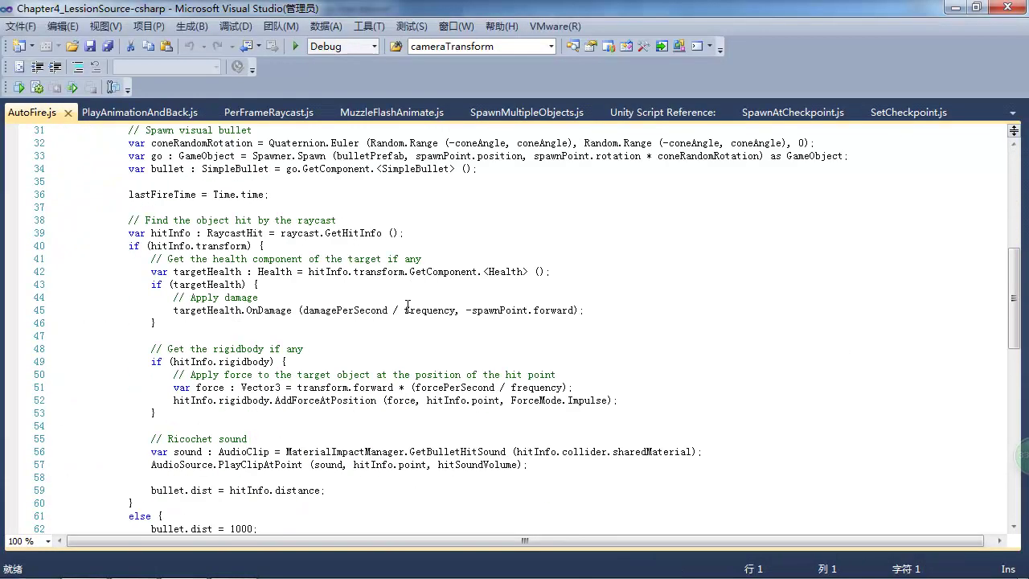
scroll(408, 306, up, 4)
scroll(408, 306, up, 17)
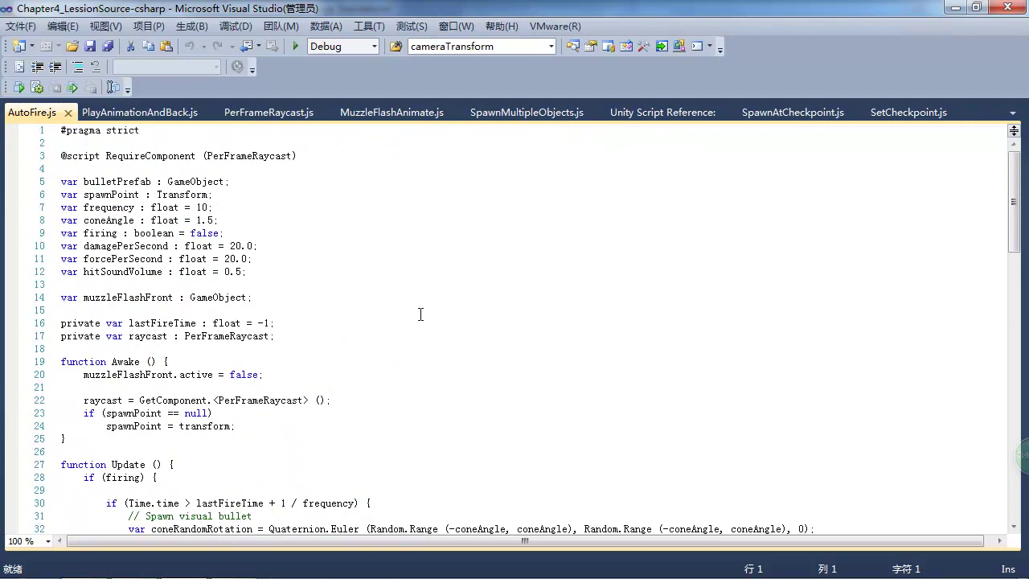
drag(246, 272, 59, 177)
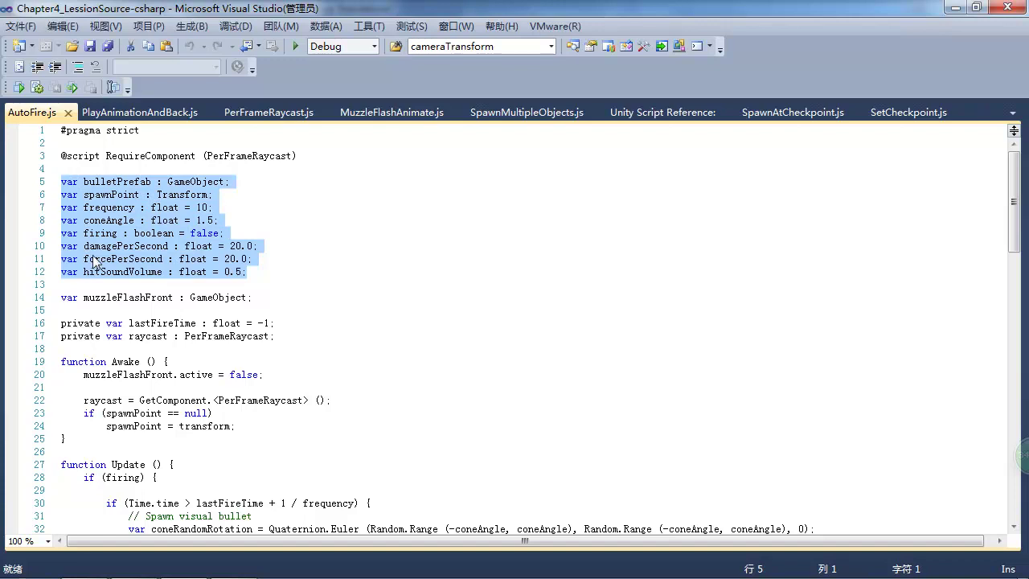
- Examine AutoFire.js by highlighting the firing code in Update and the OnStartFire and OnStopFire functions
scroll(160, 329, down, 8)
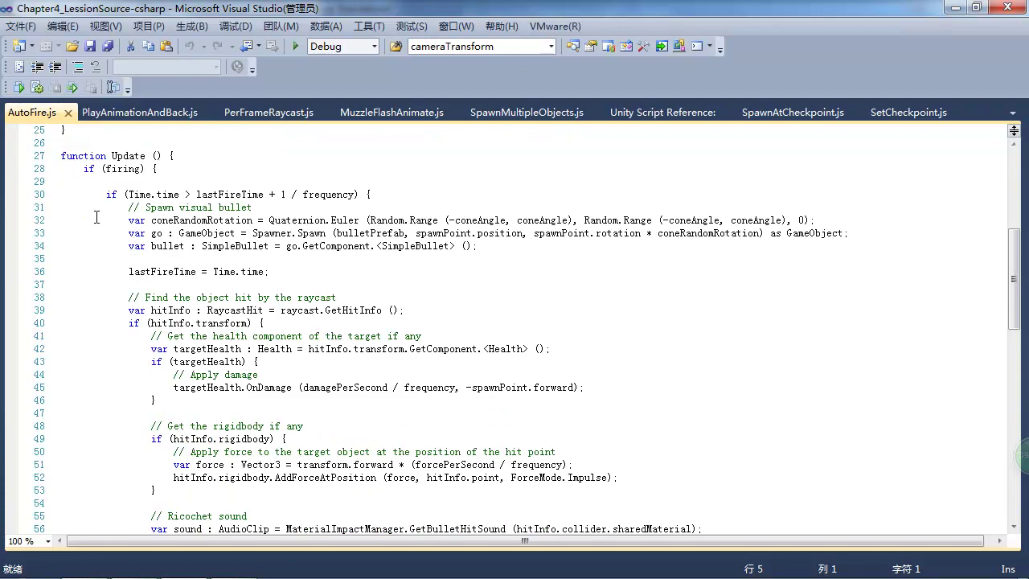
double_click(119, 169)
click(160, 182)
drag(100, 186, 293, 500)
scroll(141, 277, down, 2)
scroll(197, 347, down, 1)
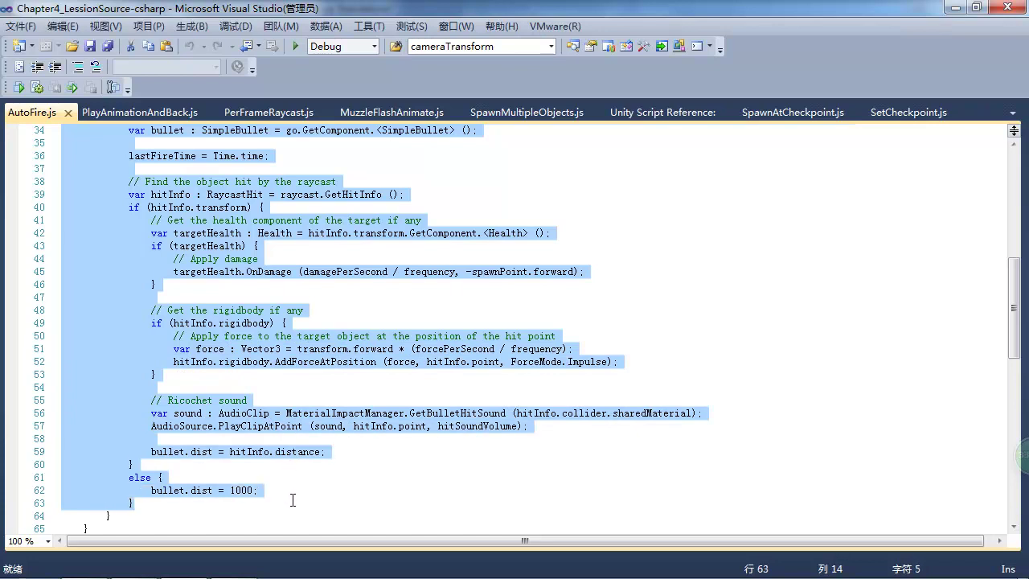
scroll(287, 483, down, 7)
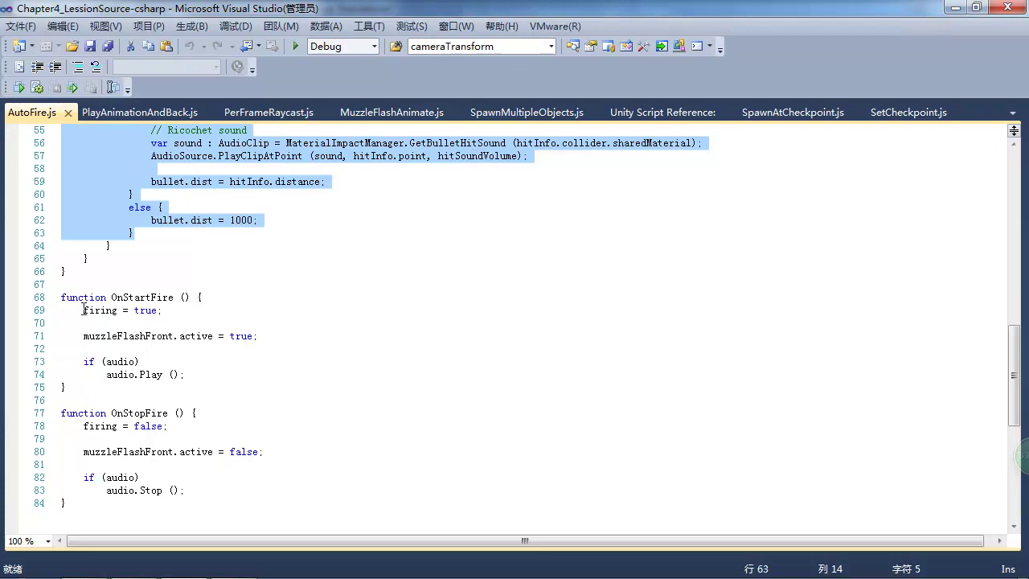
drag(58, 296, 153, 501)
- Return to Unity, widen the Inspector and expand the Mouse Down Signals of WeaponSlot's Trigger On Mouse Or Joystick script
key(alt+Tab)
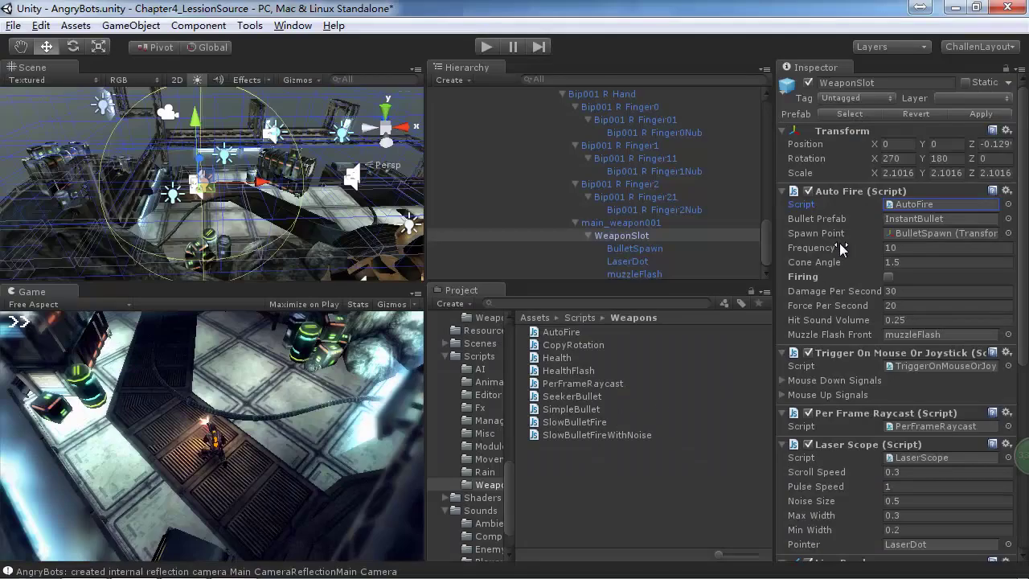
key(alt+Tab)
key(alt+Tab)
drag(769, 368, 704, 369)
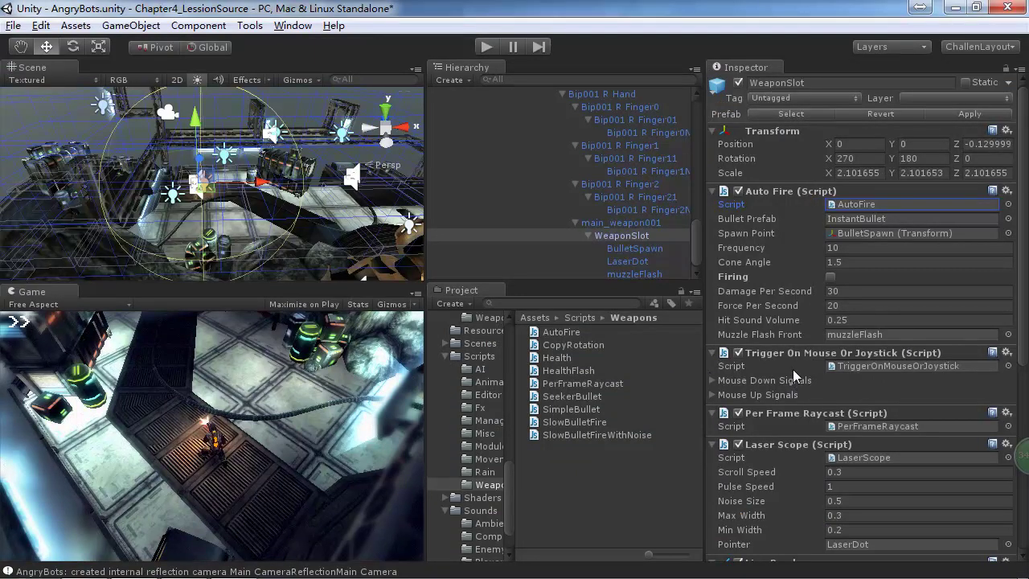
click(720, 381)
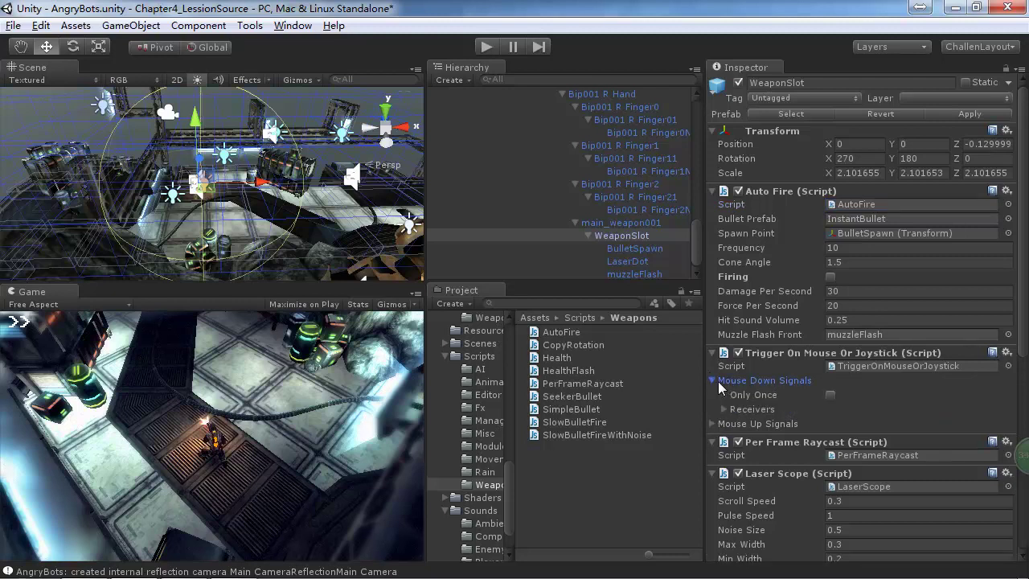
- Read the Trigger On Mouse Or Joystick notes in Mindjet and switch back to Unity
click(83, 562)
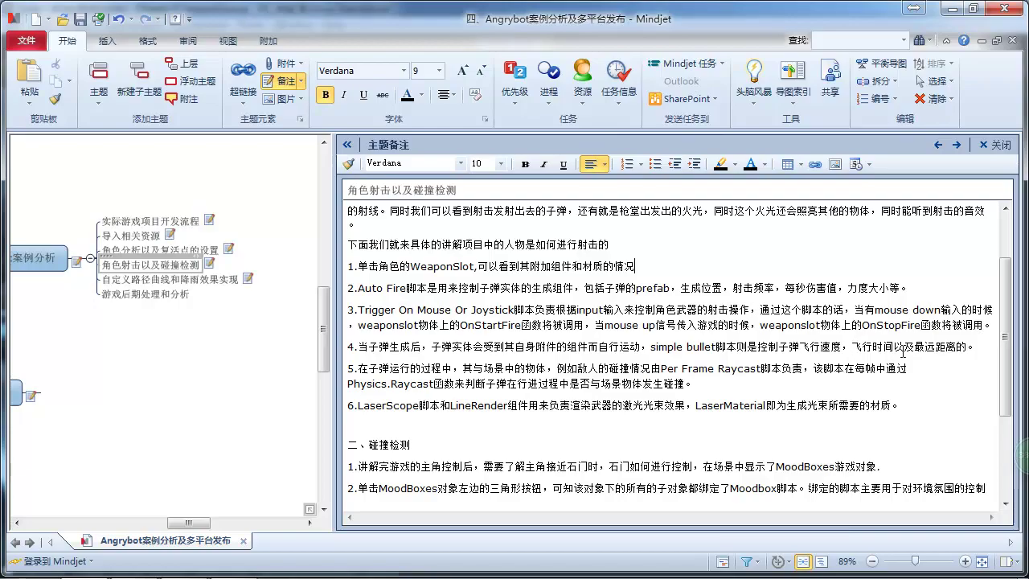
click(133, 563)
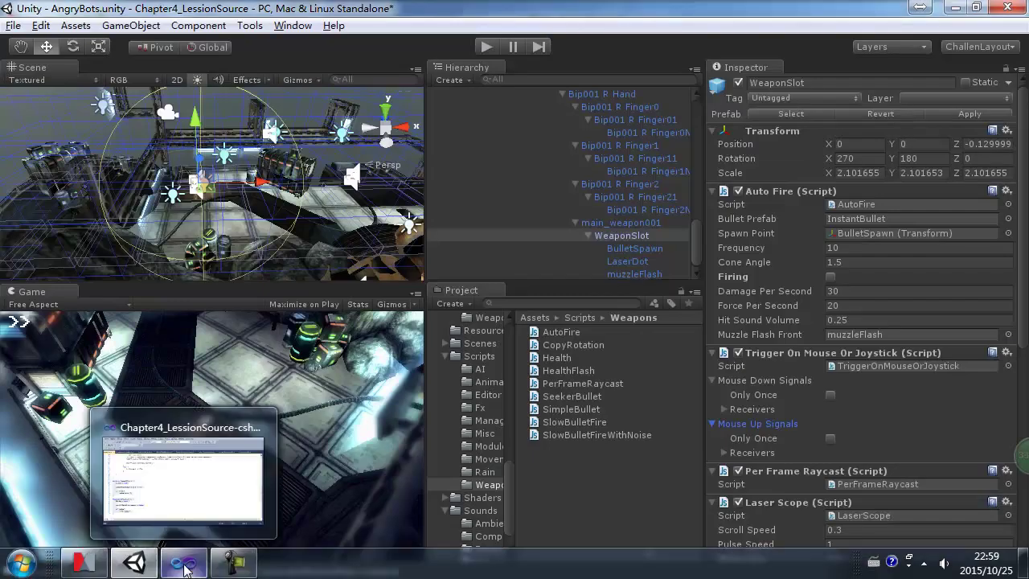
- Switch to Visual Studio and highlight the OnStopFire signature and the firing = true statement of OnStartFire in AutoFire.js
click(175, 564)
click(174, 298)
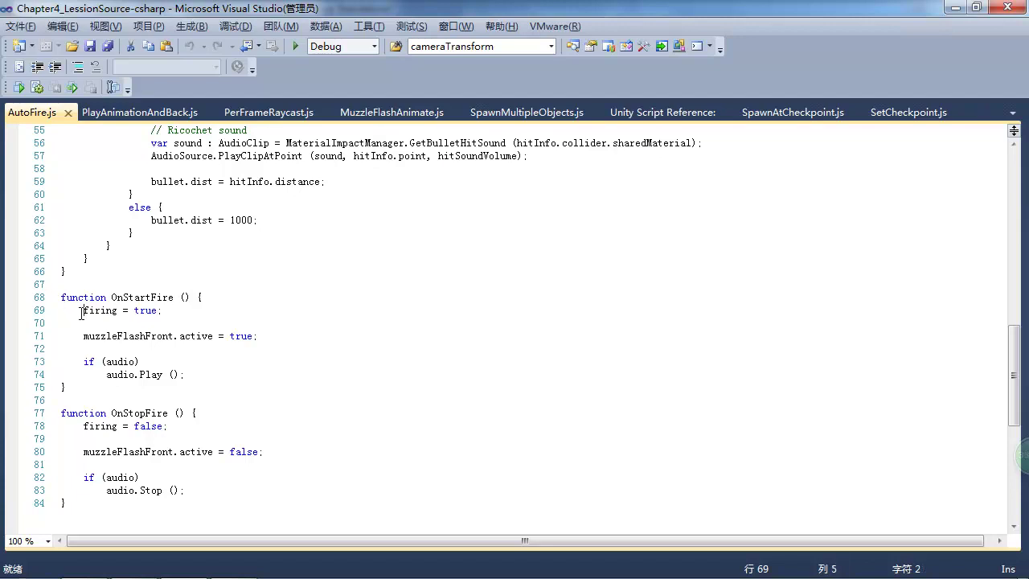
drag(81, 313, 193, 315)
click(185, 316)
drag(107, 413, 185, 412)
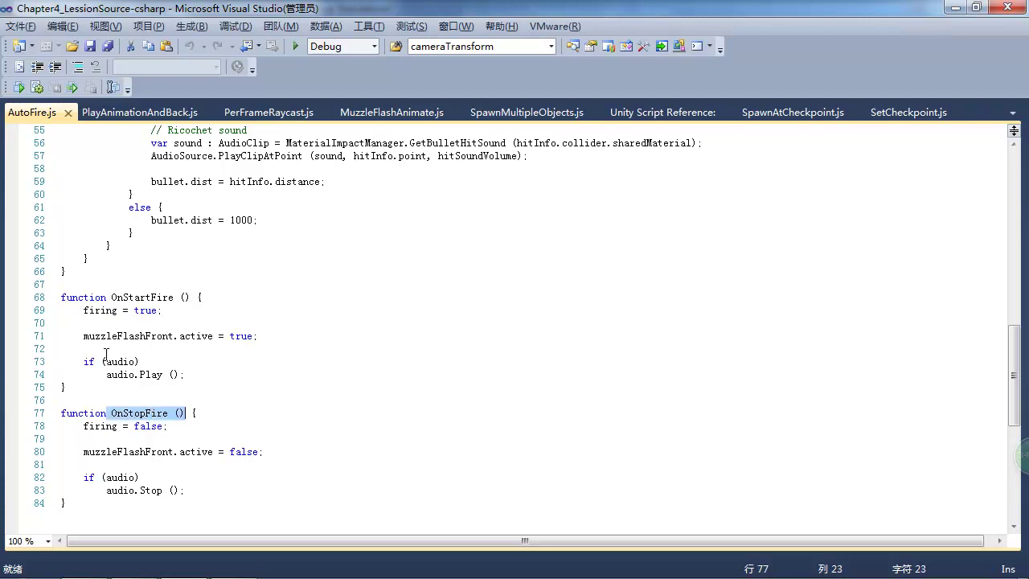
drag(84, 310, 164, 311)
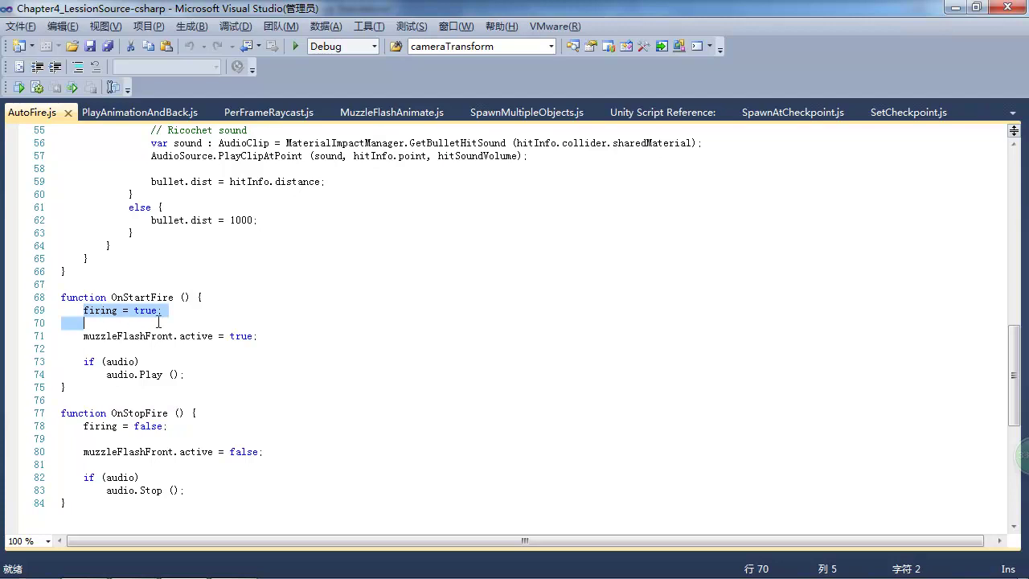
- Examine the Update function in AutoFire.js by highlighting the if (firing) condition and the bullet-spawning and hit-detection code inside it
scroll(246, 330, up, 14)
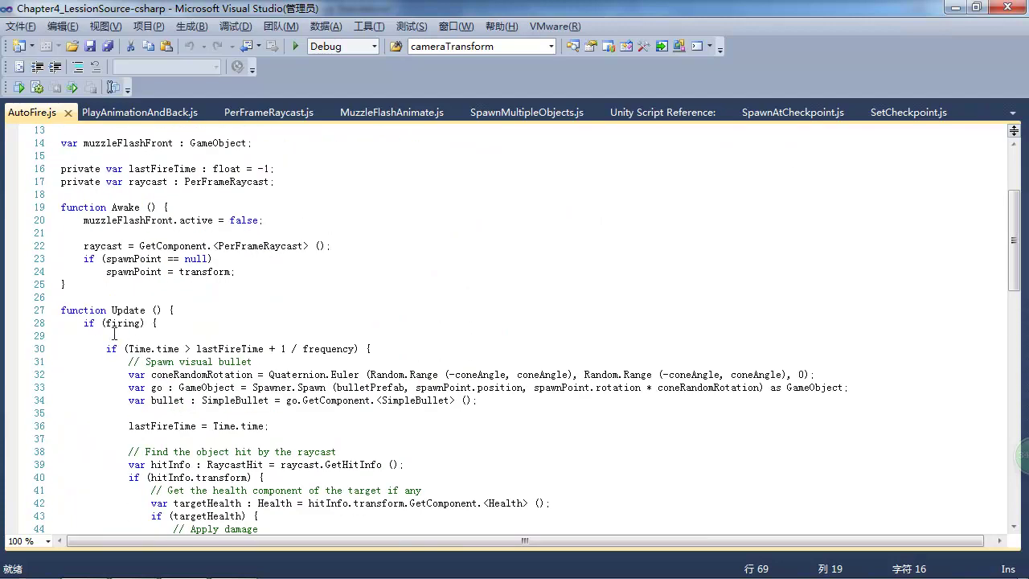
drag(109, 338, 119, 357)
click(104, 323)
drag(83, 323, 168, 330)
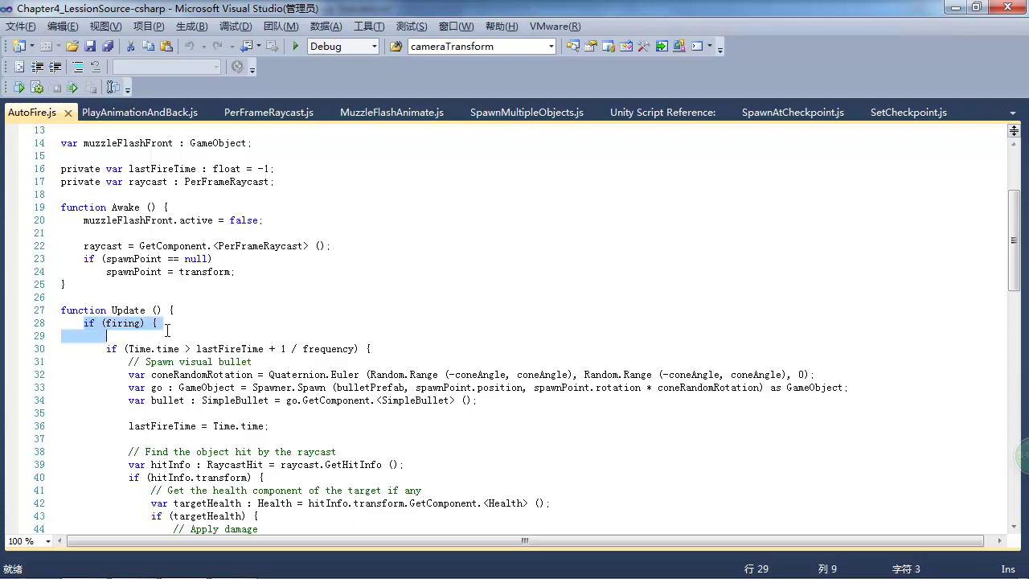
scroll(168, 330, down, 3)
drag(105, 246, 145, 420)
scroll(145, 416, down, 3)
scroll(145, 421, down, 6)
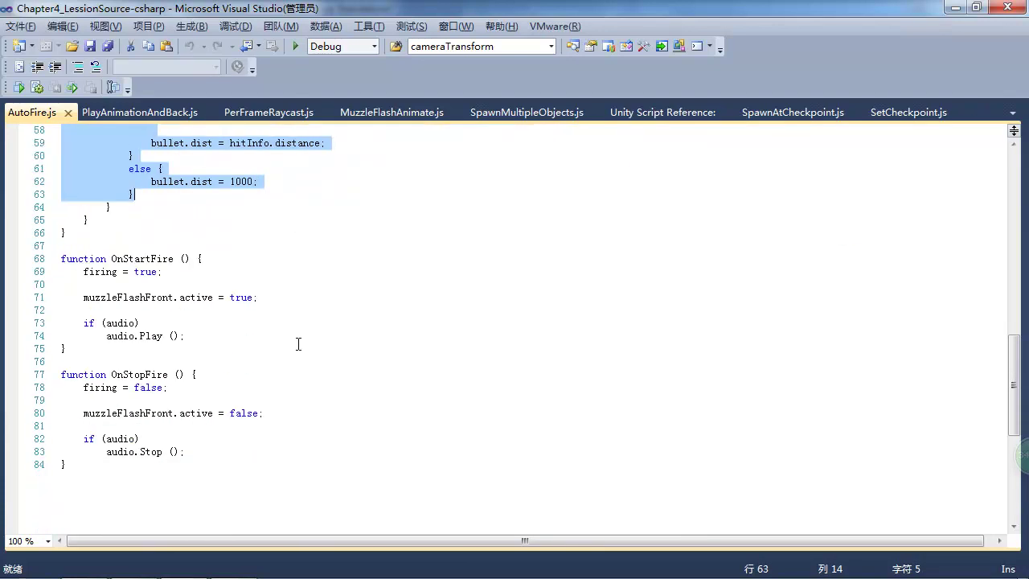
- Highlight the firing, muzzleFlashFront.active and audio statements in the OnStartFire and OnStopFire functions
double_click(144, 389)
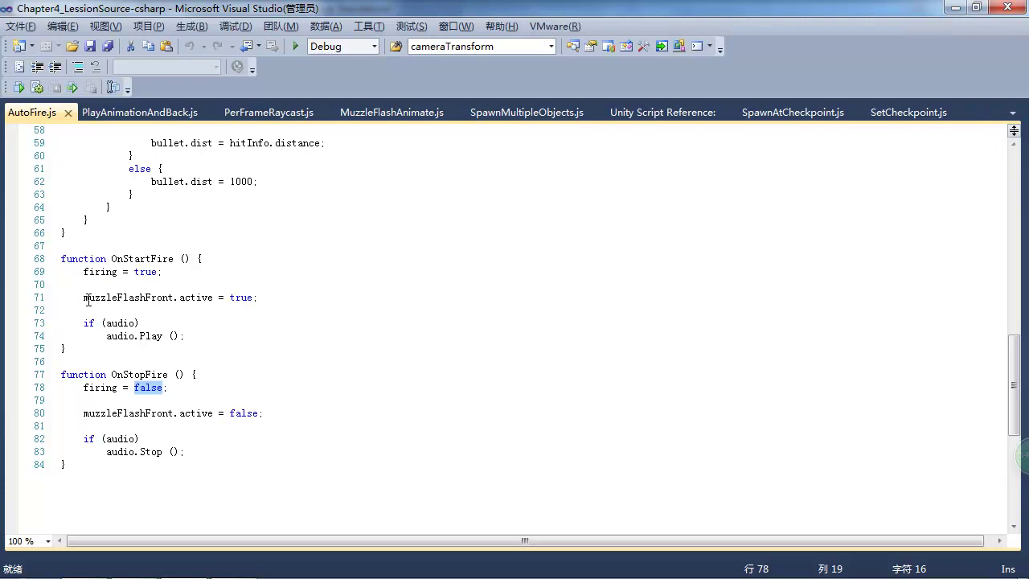
drag(82, 301, 274, 294)
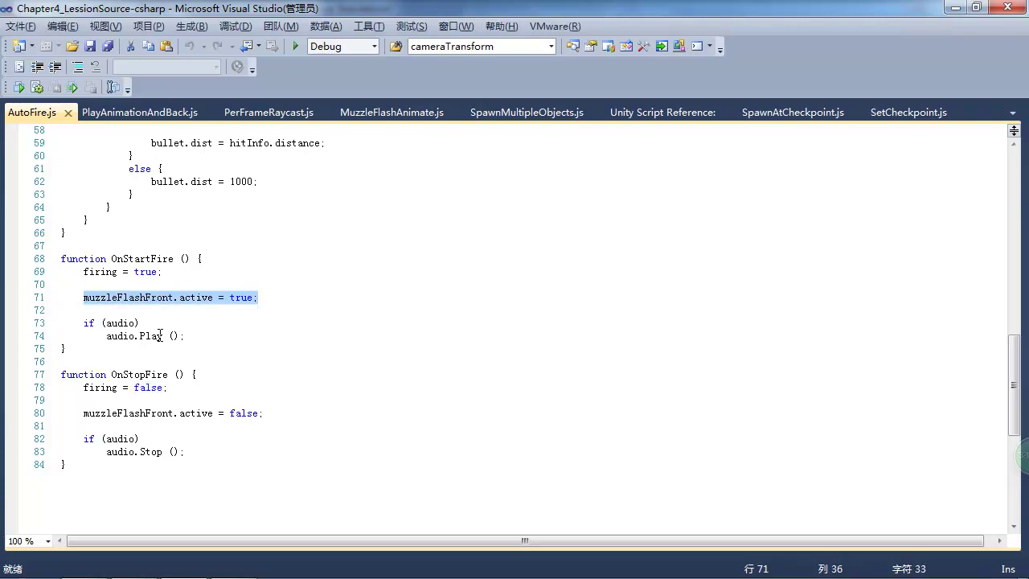
drag(106, 335, 211, 337)
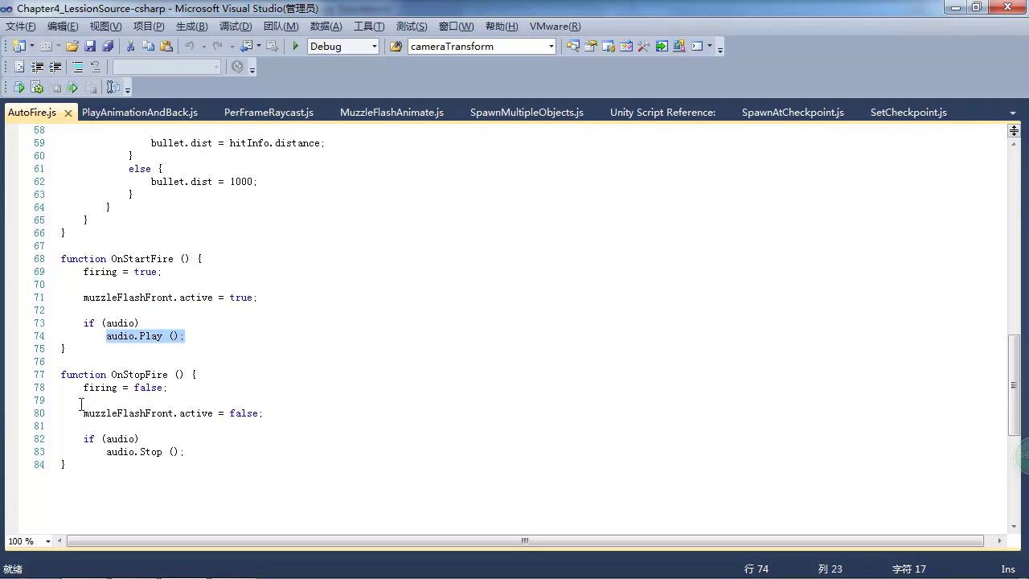
drag(84, 386, 187, 388)
drag(82, 414, 271, 411)
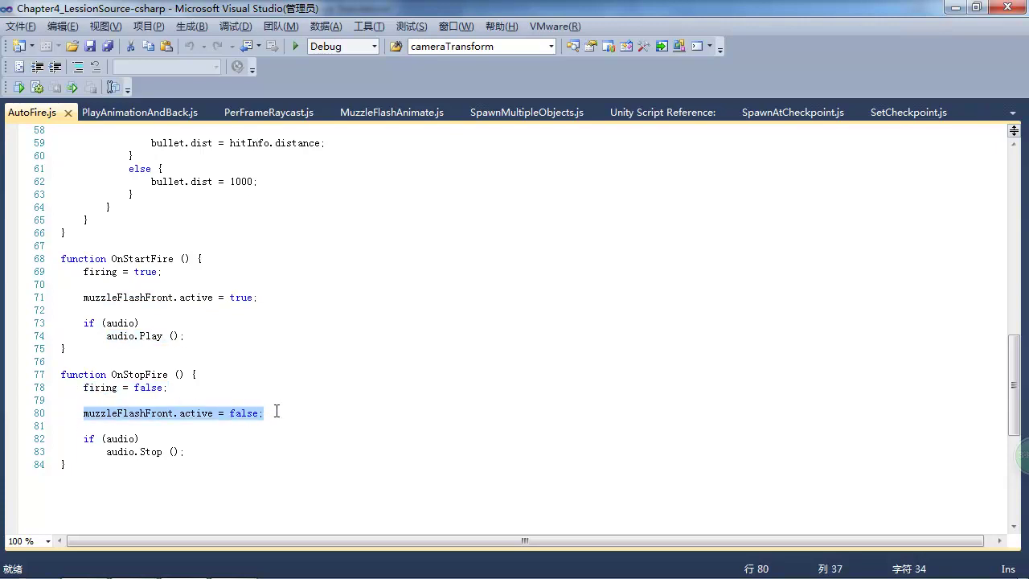
drag(85, 427, 201, 452)
- Read the notes on the Simple Bullet script in Mindjet and switch back to Unity
key(alt+Tab)
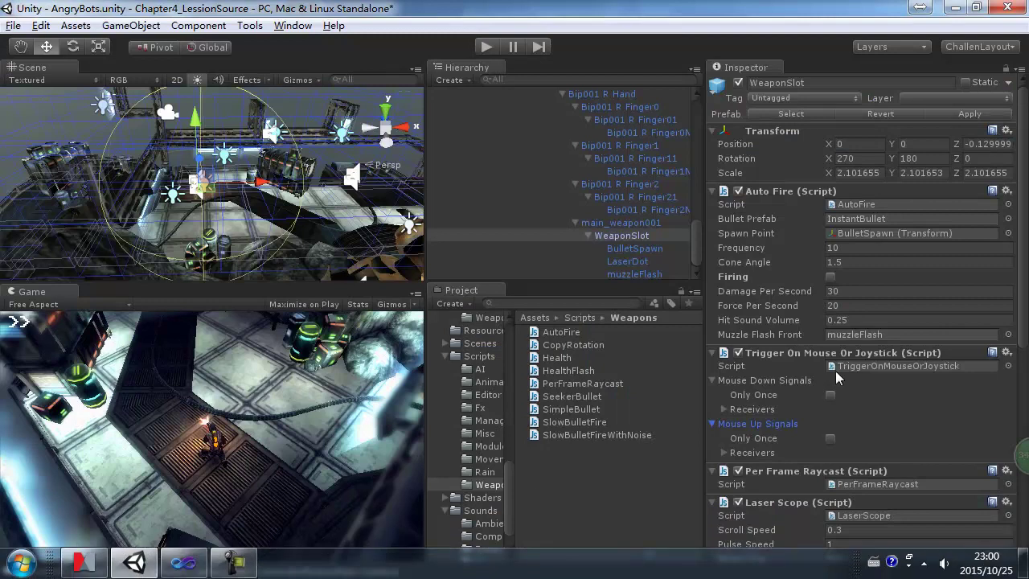
click(86, 567)
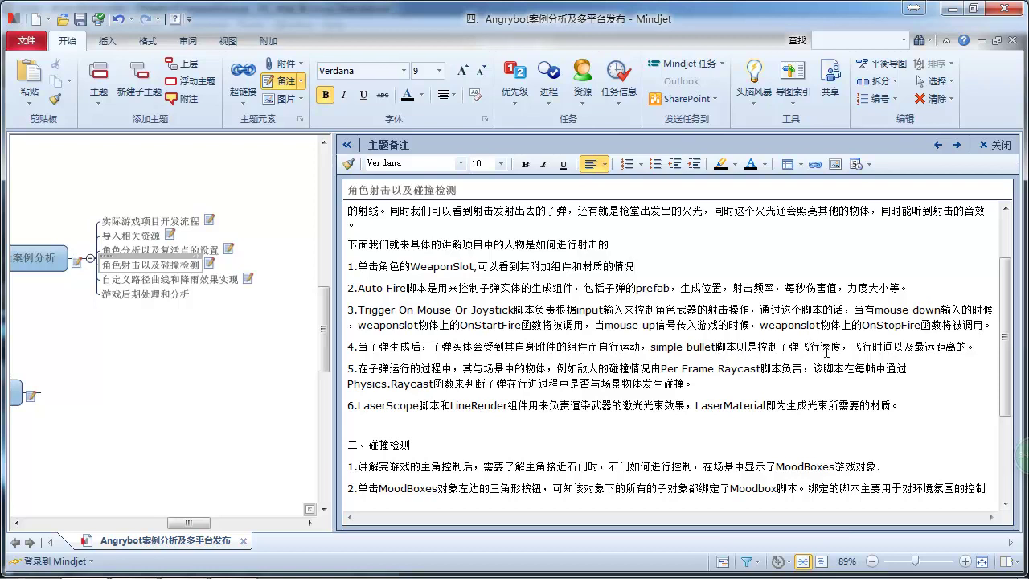
key(alt+Tab)
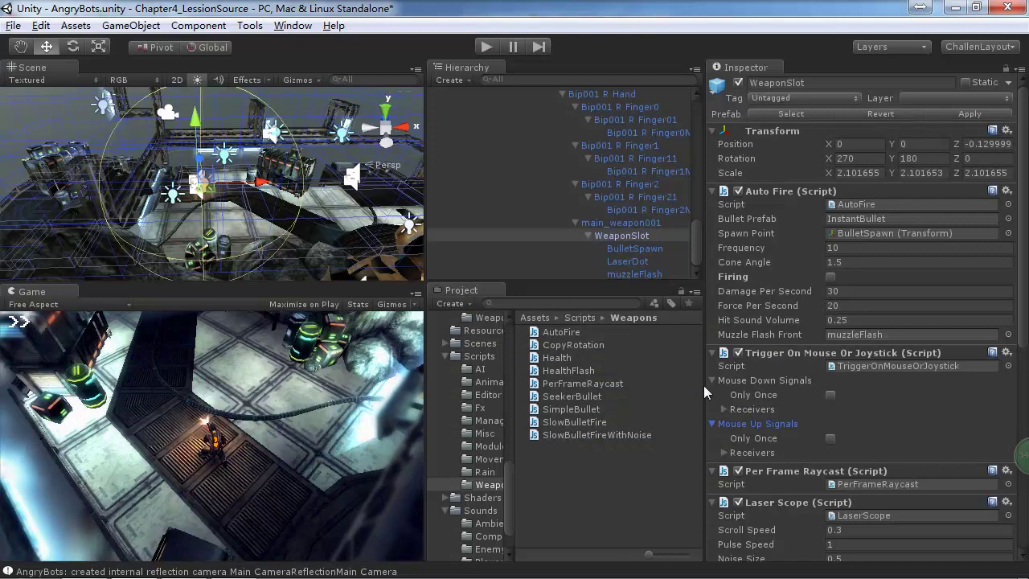
- Look through WeaponSlot's components down to LaserMaterial, check the Mindjet notes again and return to Unity
scroll(786, 395, down, 5)
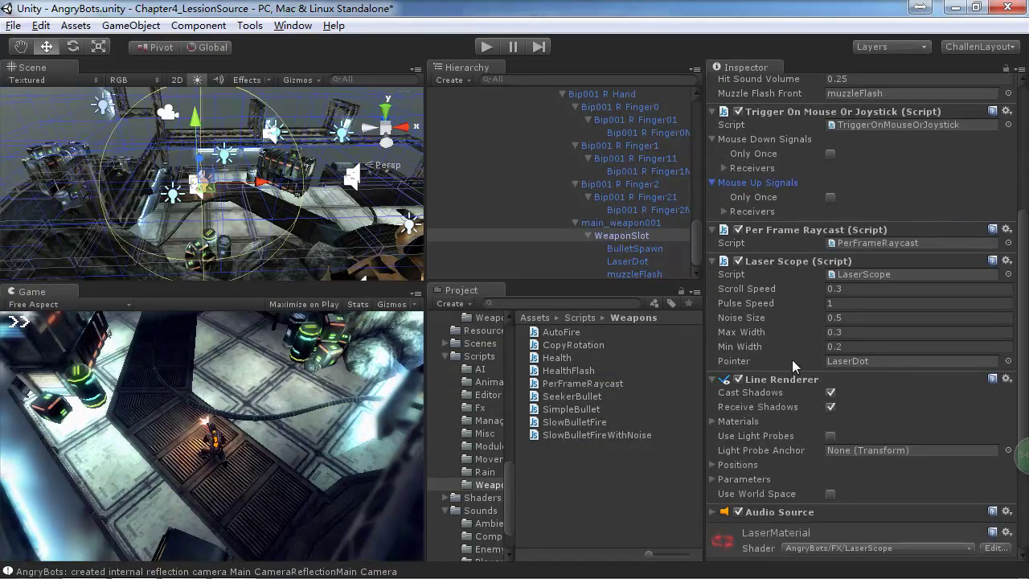
scroll(793, 359, down, 1)
scroll(804, 291, down, 3)
scroll(809, 286, up, 9)
key(alt+Tab)
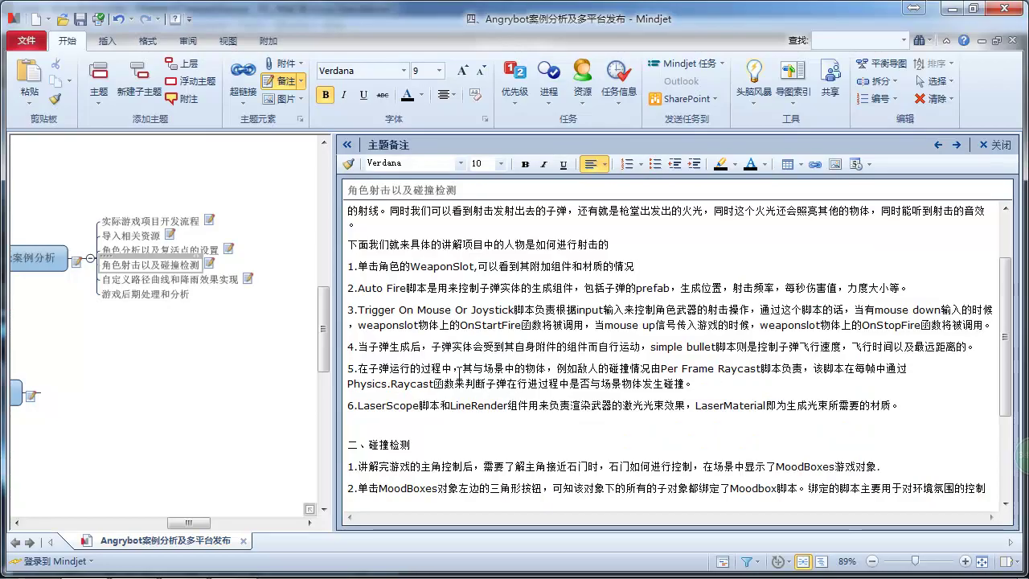
key(alt+Tab)
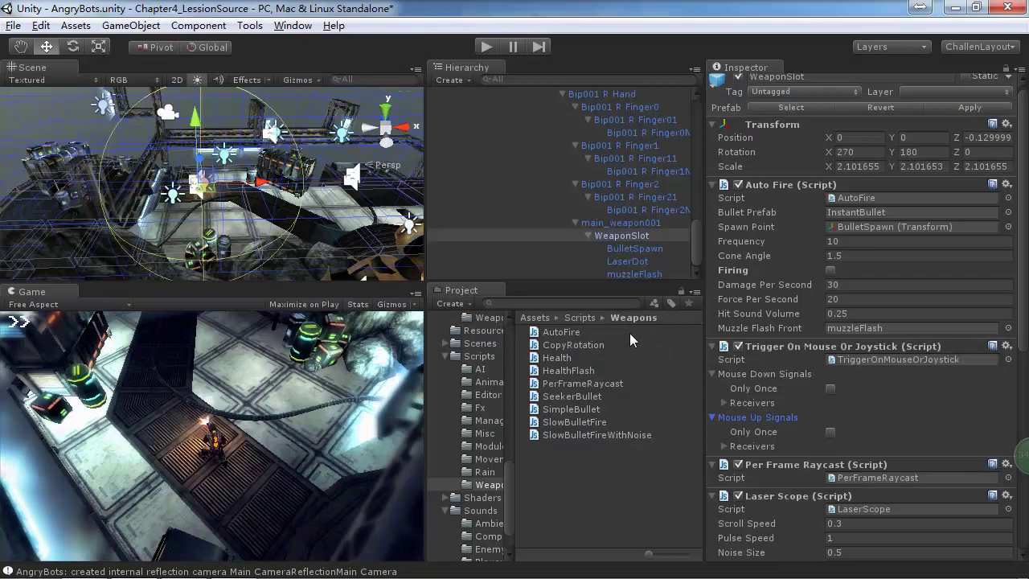
- Inspect WeaponSlot's children BulletSpawn and LaserDot, and review WeaponSlot's own components
click(637, 250)
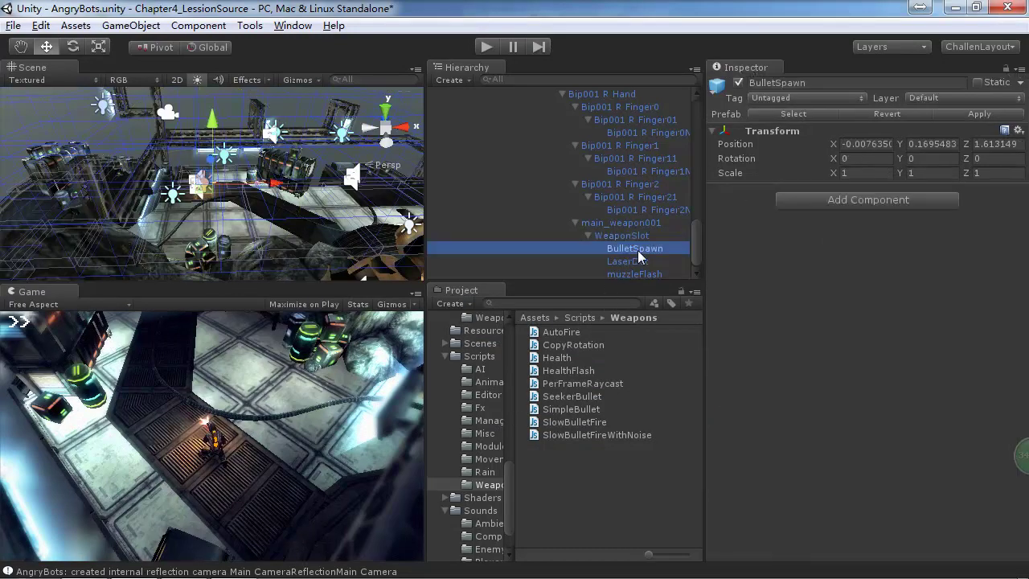
click(637, 262)
click(637, 250)
click(634, 237)
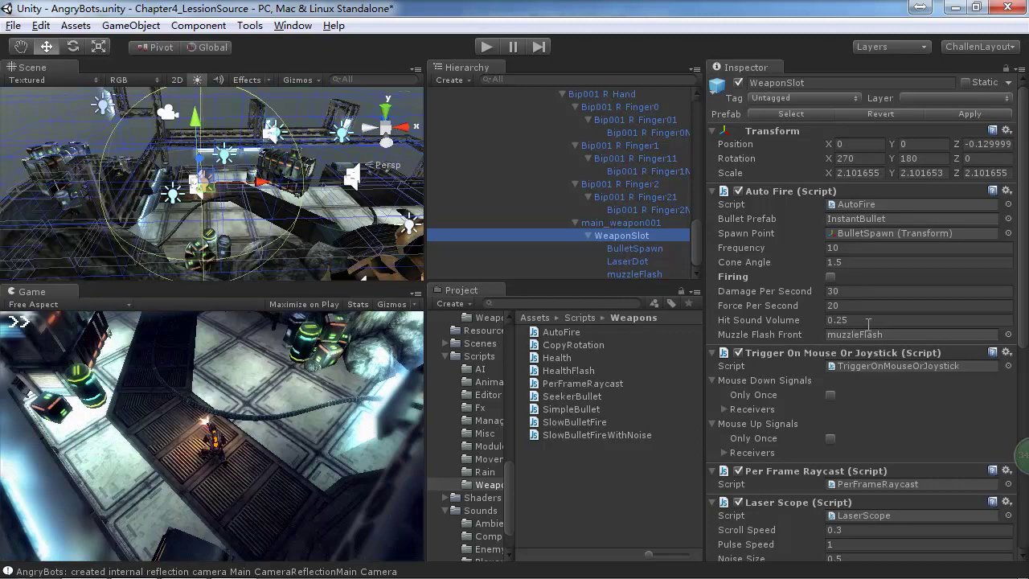
scroll(869, 322, down, 10)
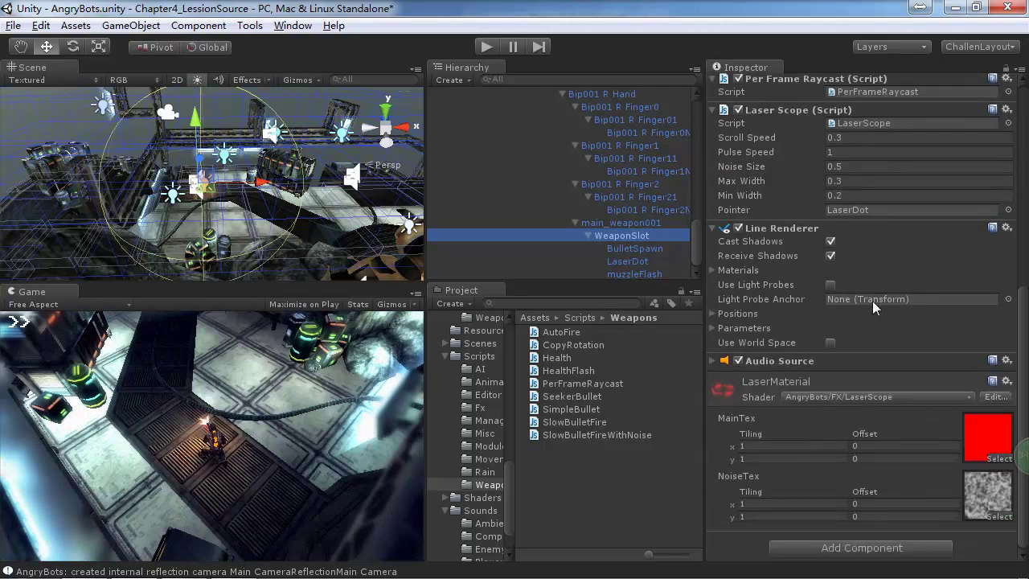
click(636, 225)
click(634, 236)
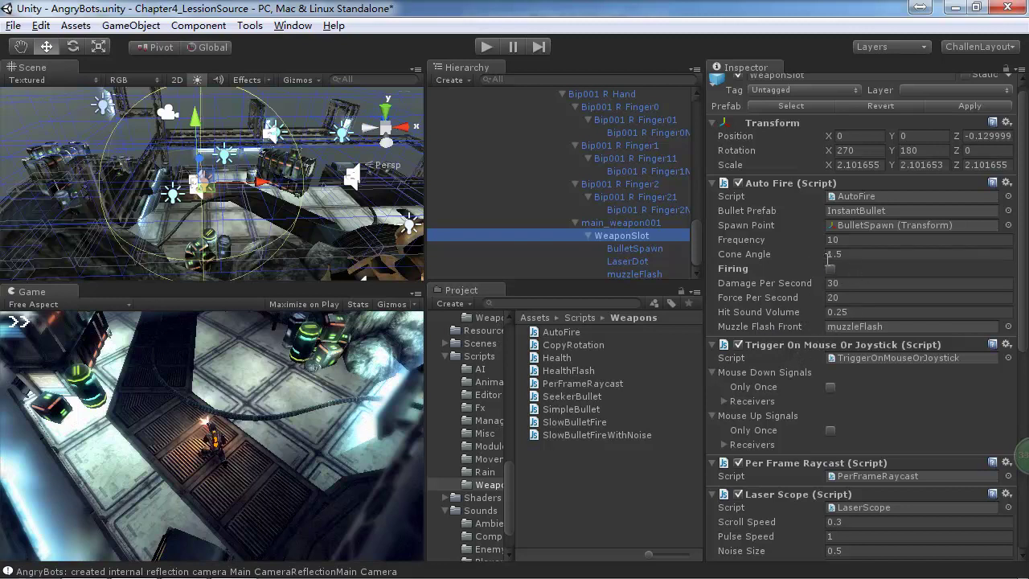
- Locate the InstantBullet prefab from Auto Fire's Bullet Prefab reference and examine its Simple Bullet script's Speed, Life Time and Dist settings
click(855, 210)
click(589, 332)
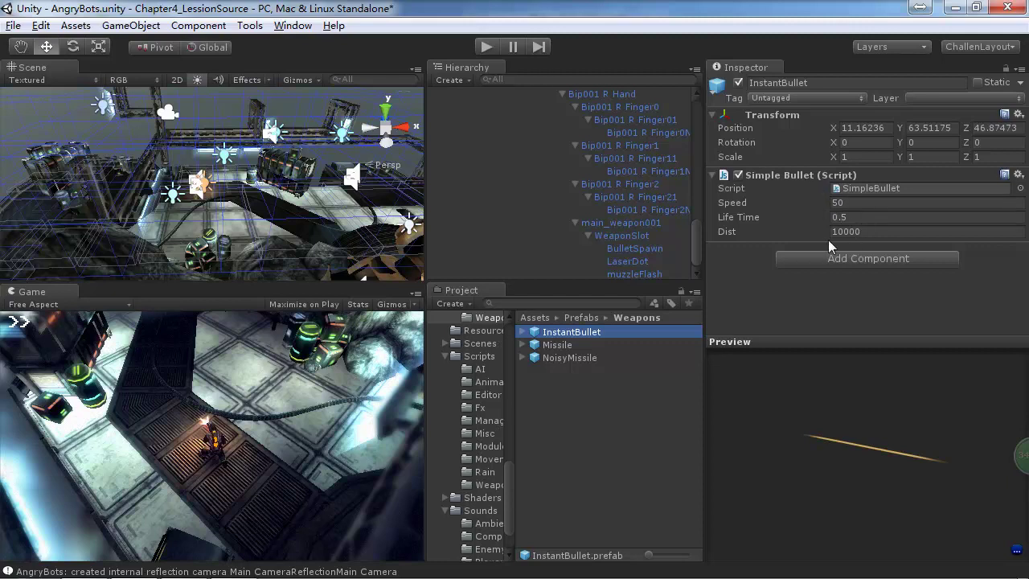
key(alt+Tab)
- Open WeaponSlot's PerFrameRaycast.js script in Visual Studio and highlight the Physics.Raycast call in Update
click(635, 236)
scroll(816, 362, down, 3)
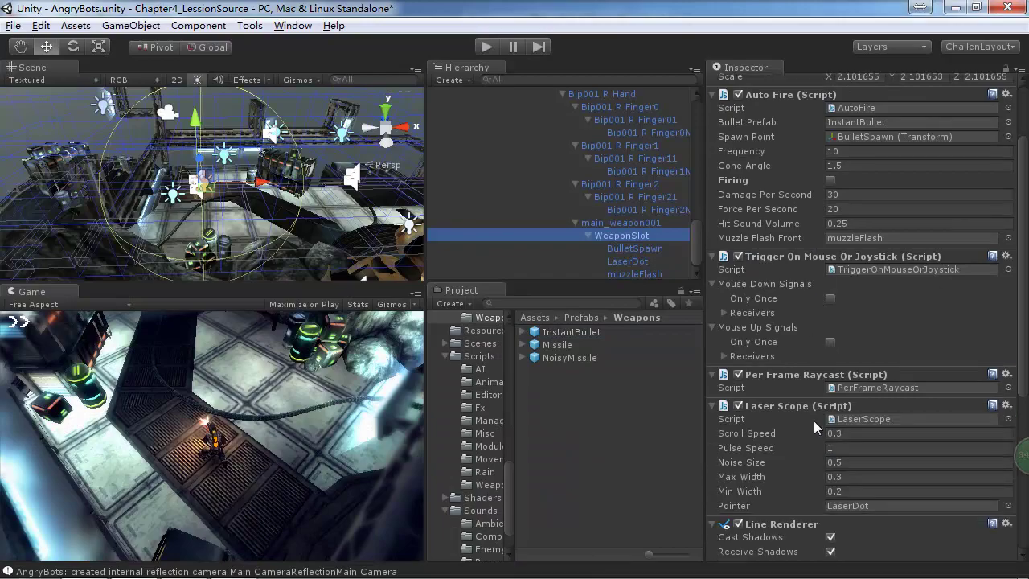
double_click(853, 386)
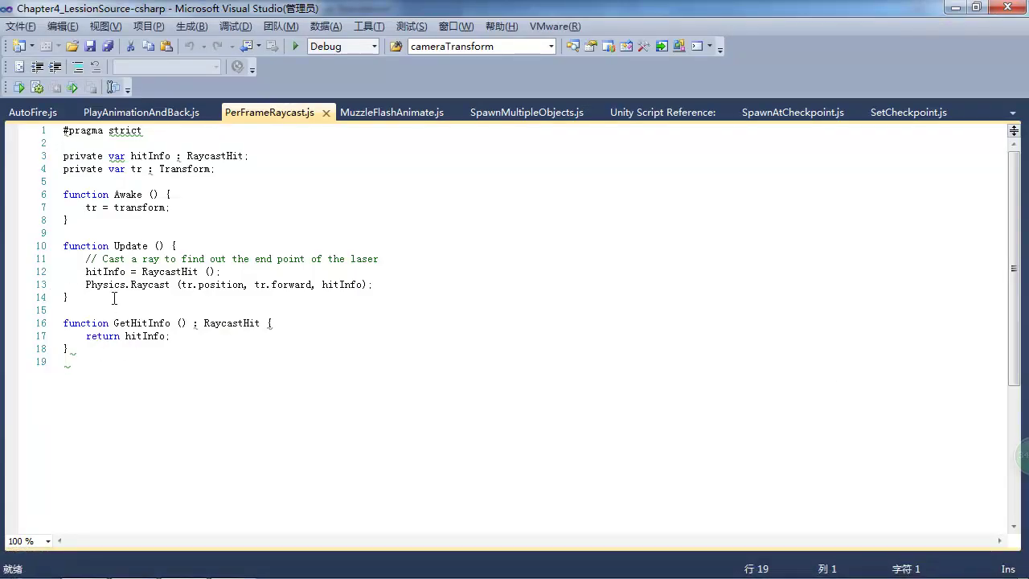
click(91, 336)
drag(89, 278, 377, 288)
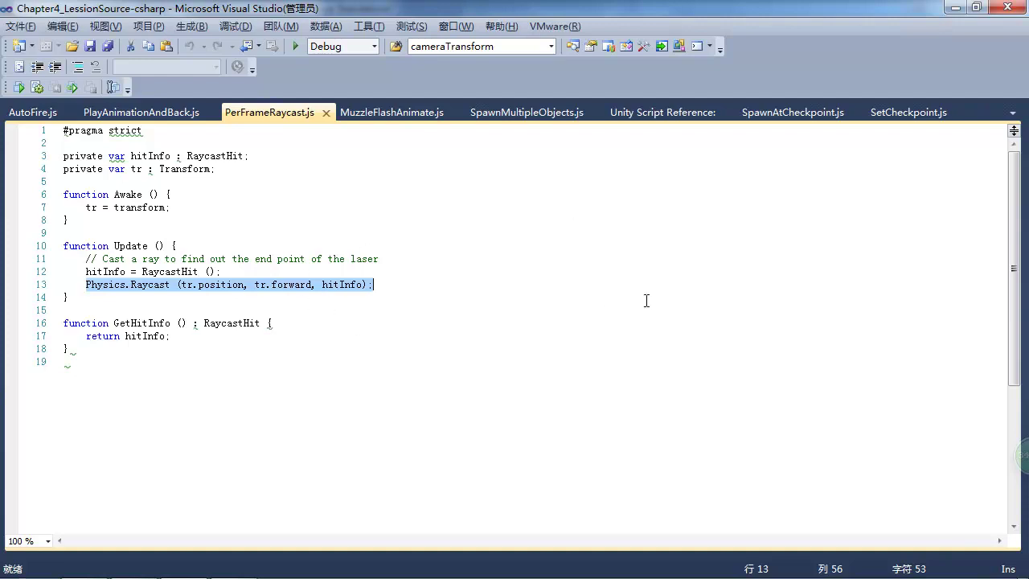
key(alt+Tab)
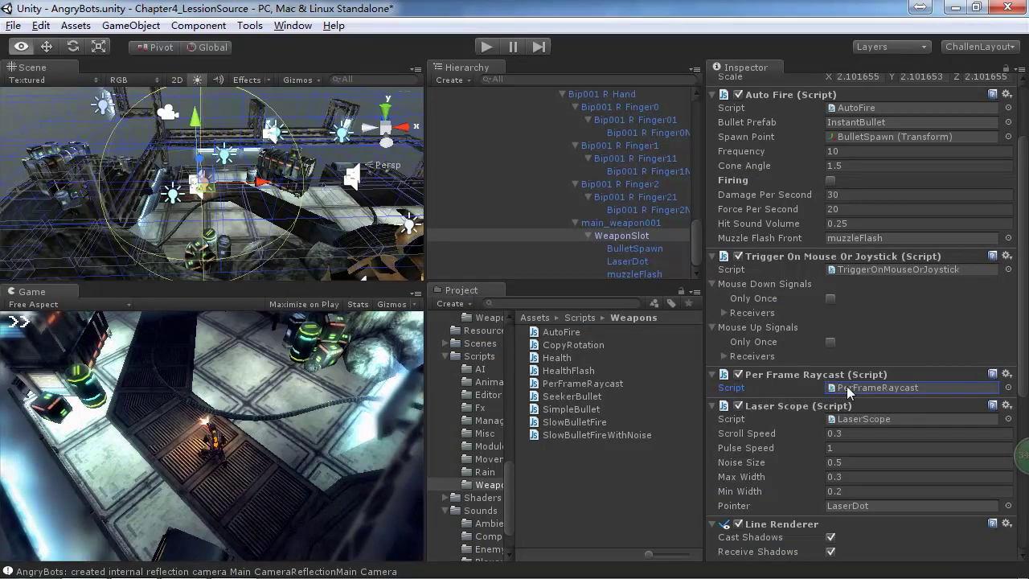
key(alt+Tab)
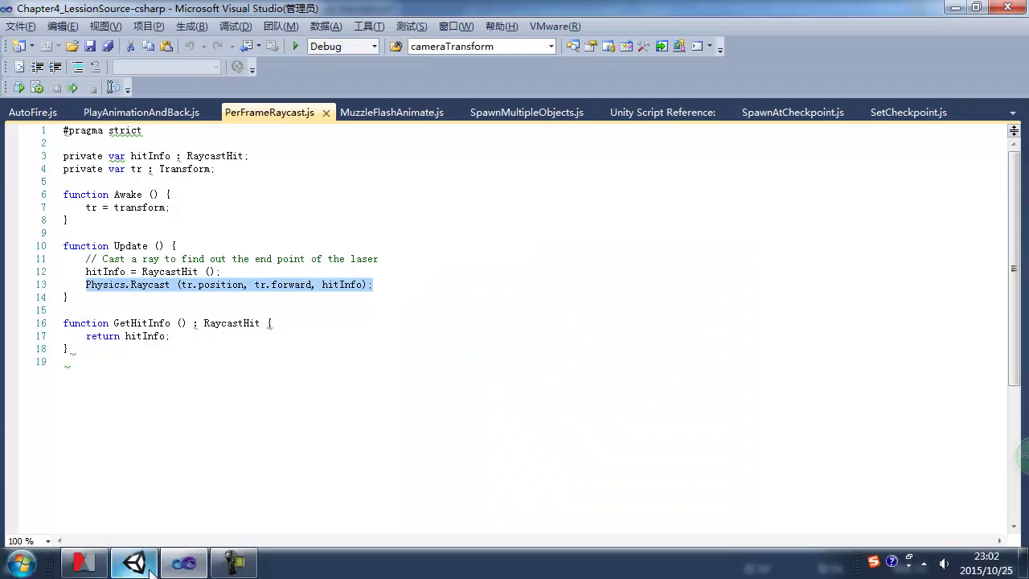
- Read the LaserScope and LineRender notes in Mindjet, and examine WeaponSlot's Laser Scope, Line Renderer and LaserMaterial in Unity
click(103, 566)
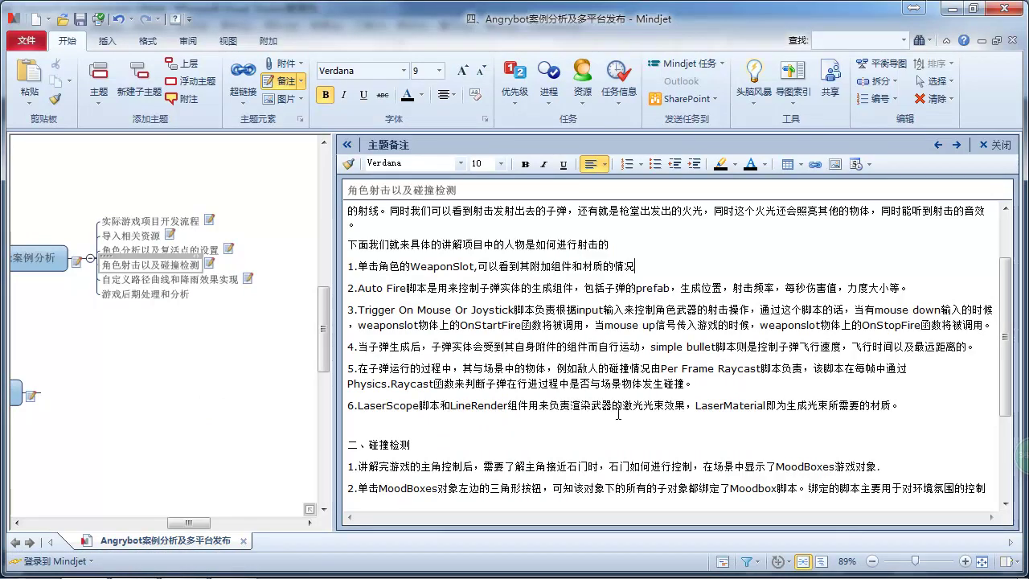
click(694, 411)
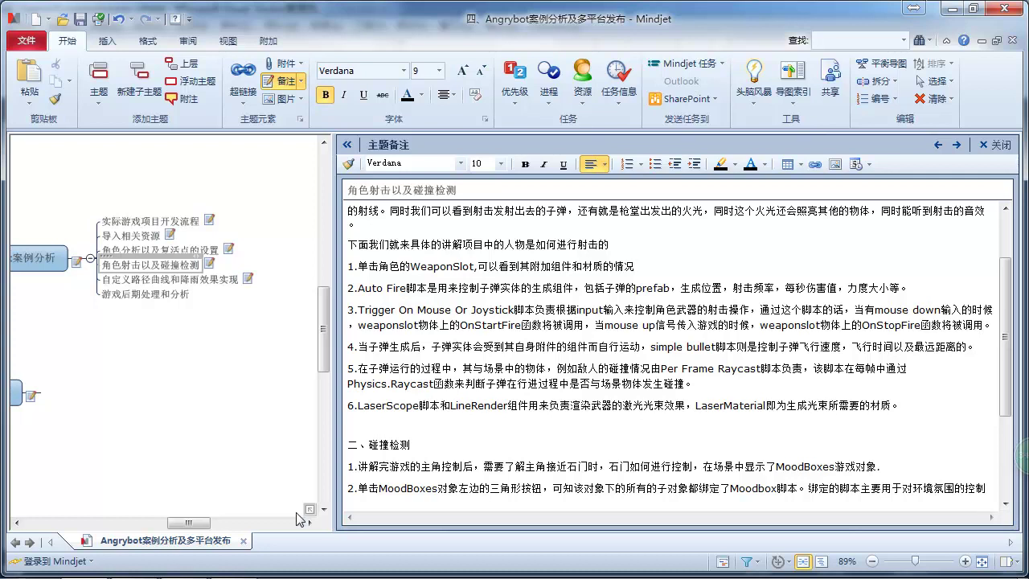
click(134, 562)
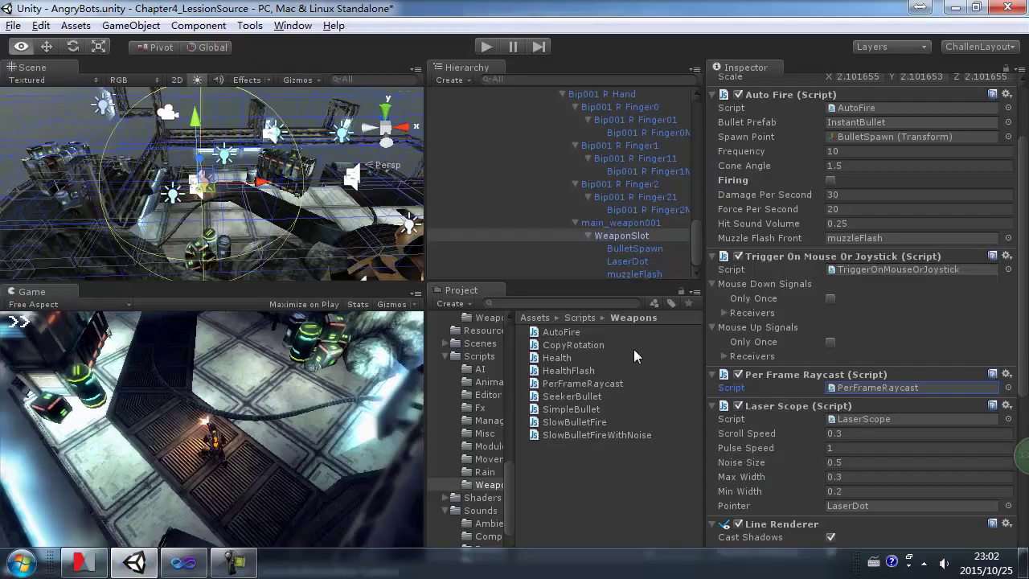
scroll(839, 324, down, 8)
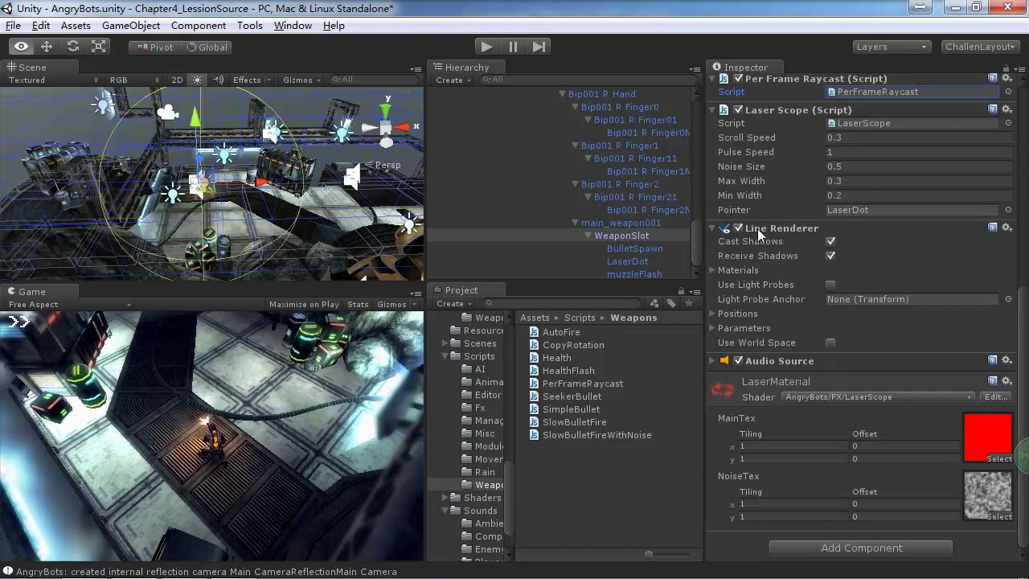
scroll(772, 238, up, 2)
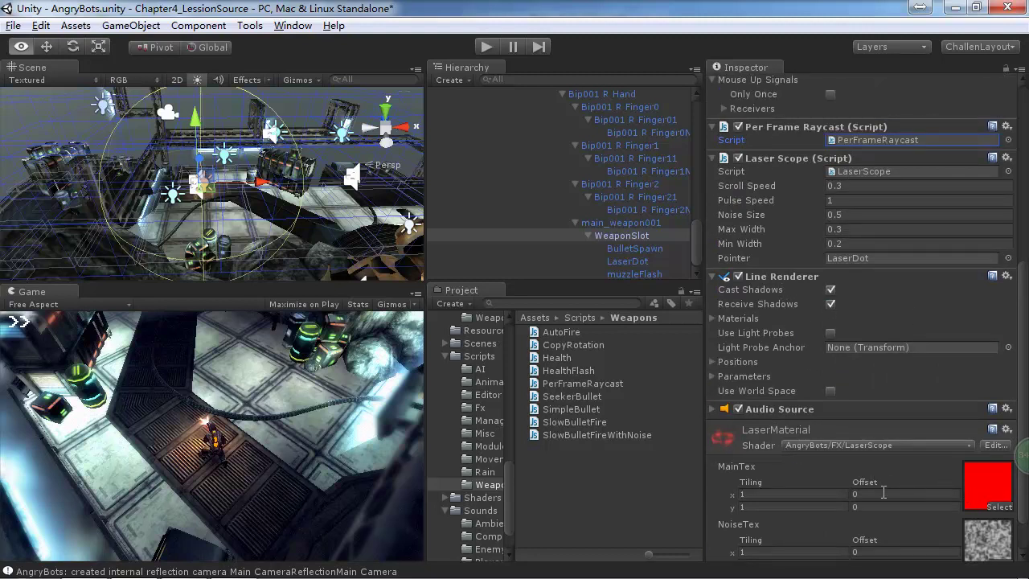
- Playtest the scene to observe the weapon's laser beam, stop the game and view the LaserMaterial textures on WeaponSlot
click(487, 46)
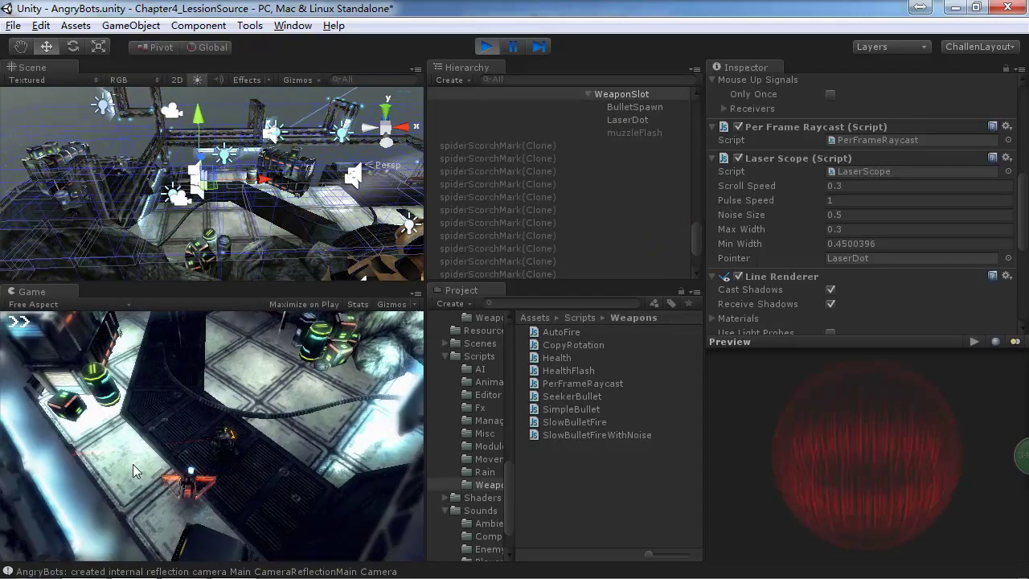
mouse_move(170, 455)
mouse_down()
mouse_move(224, 441)
mouse_move(225, 404)
mouse_up()
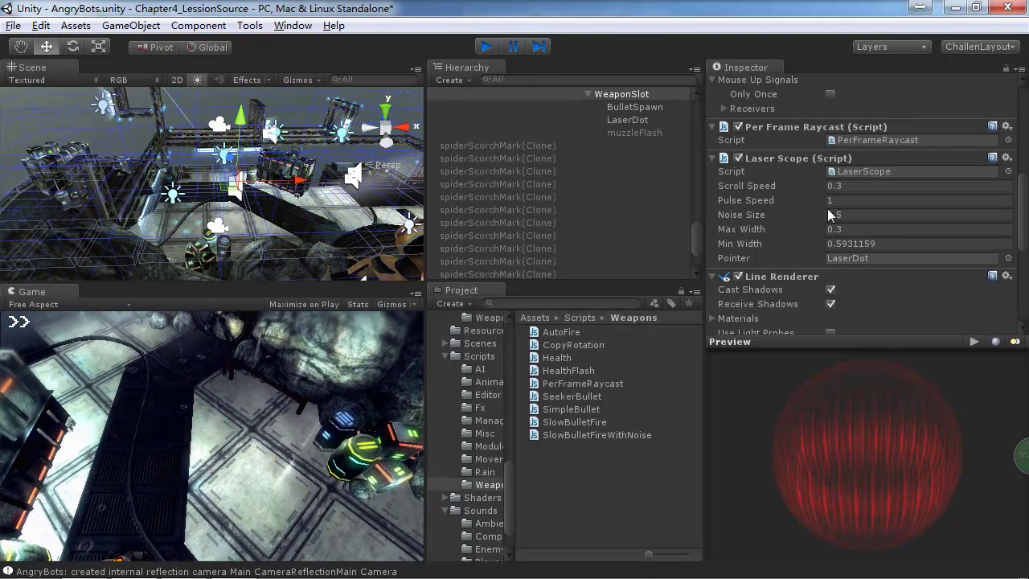
key(ctrl+p)
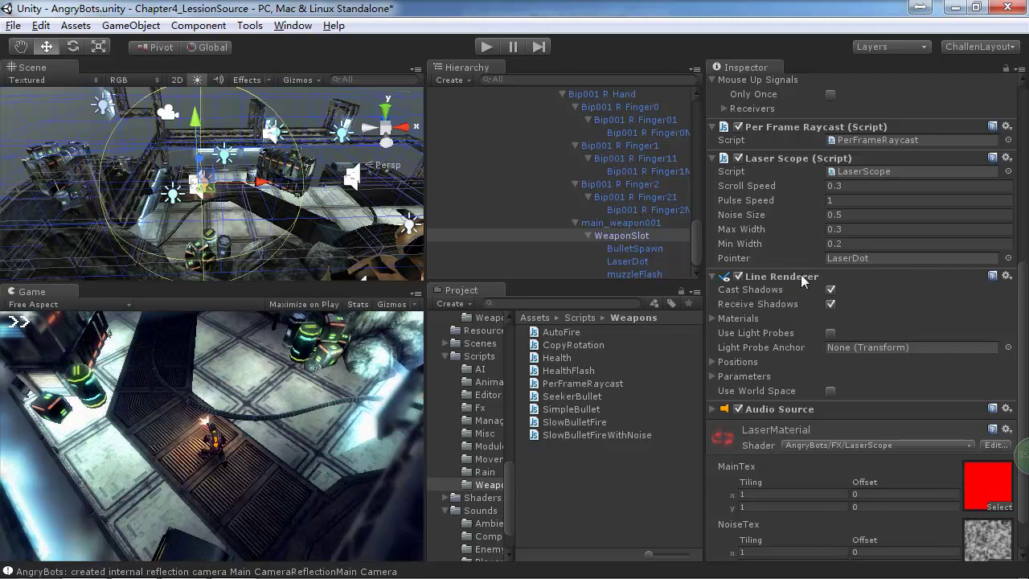
scroll(836, 325, down, 2)
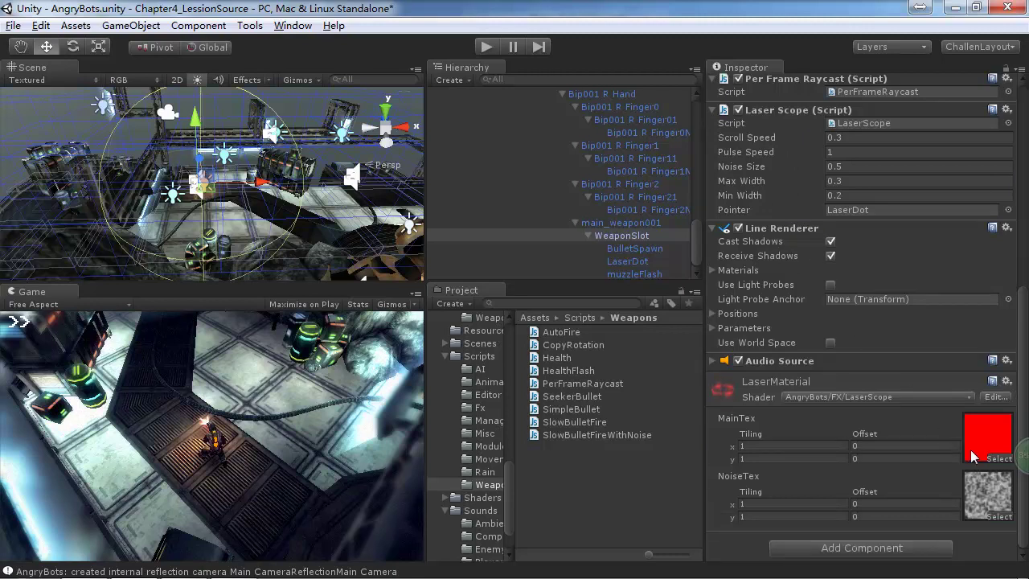
- Replace the MainTex texture of WeaponSlot's LaserMaterial with the Plasma texture
click(997, 457)
scroll(737, 320, down, 5)
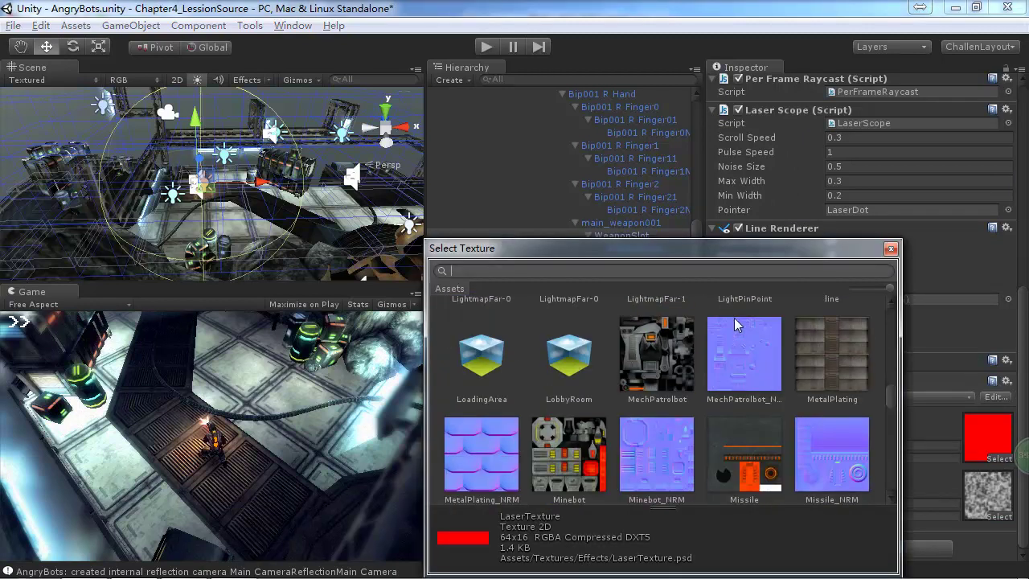
scroll(732, 322, down, 10)
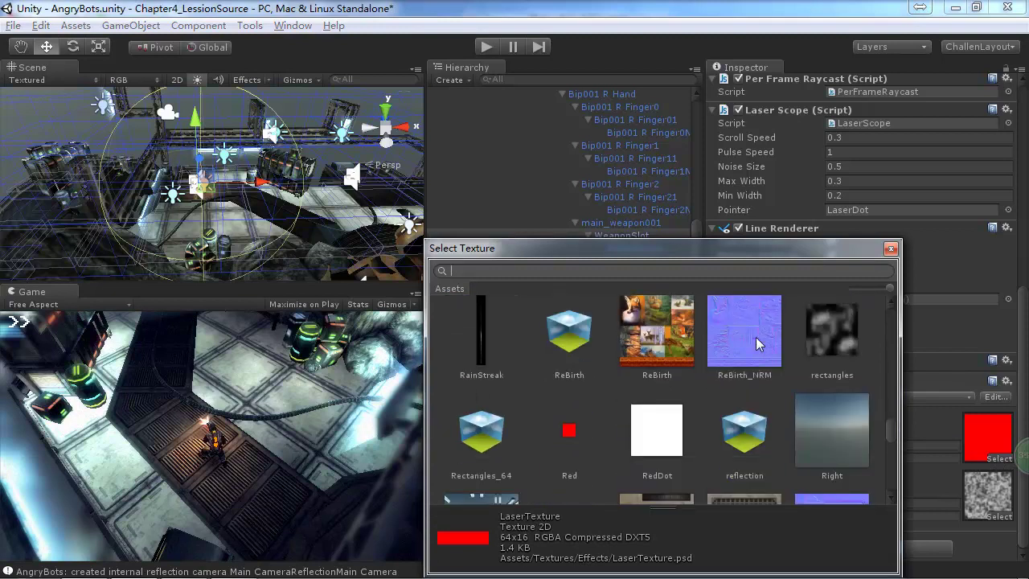
scroll(755, 339, down, 6)
scroll(756, 338, down, 3)
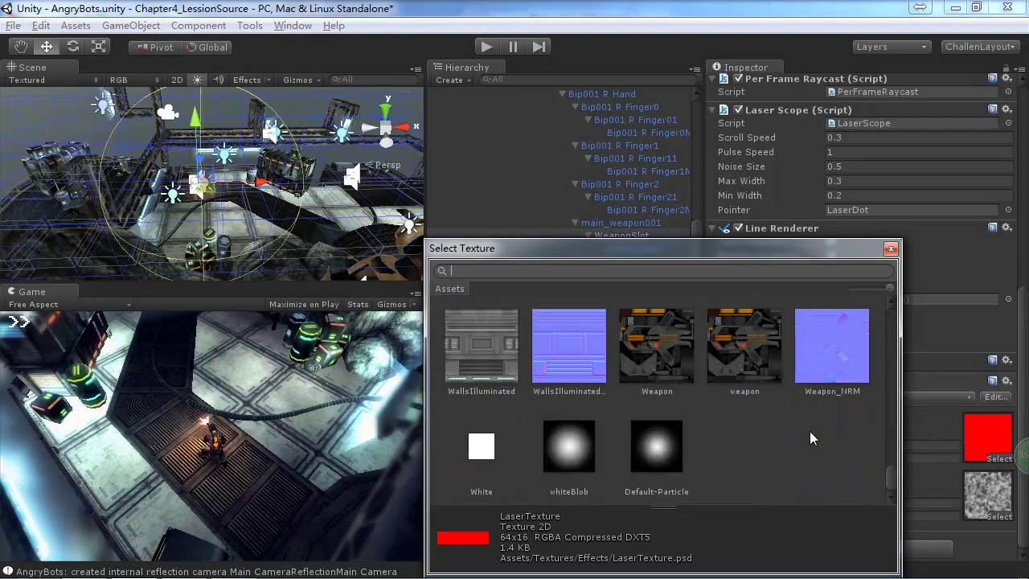
scroll(806, 385, up, 8)
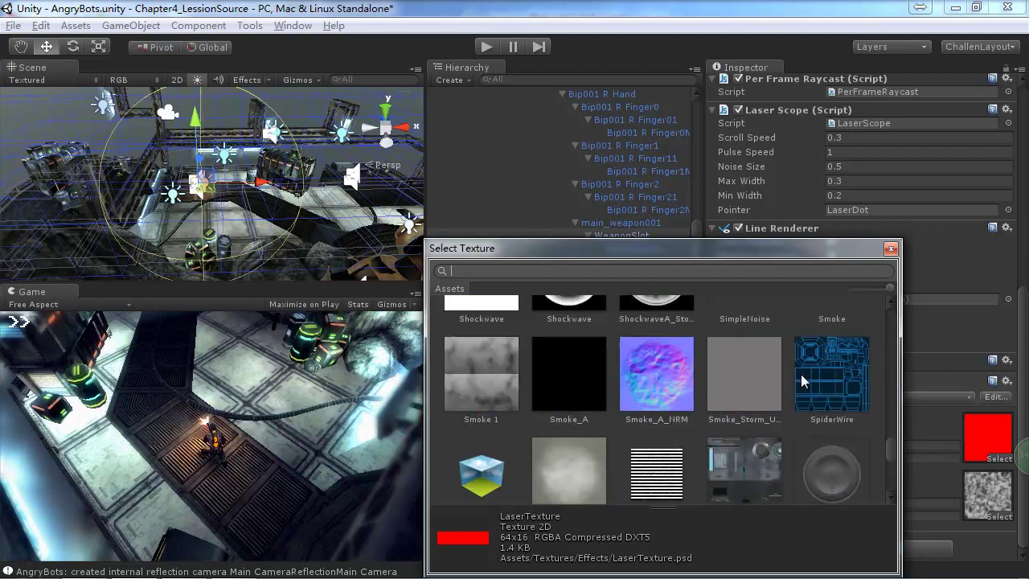
scroll(801, 370, up, 4)
scroll(802, 362, down, 2)
scroll(802, 361, up, 2)
scroll(802, 362, up, 3)
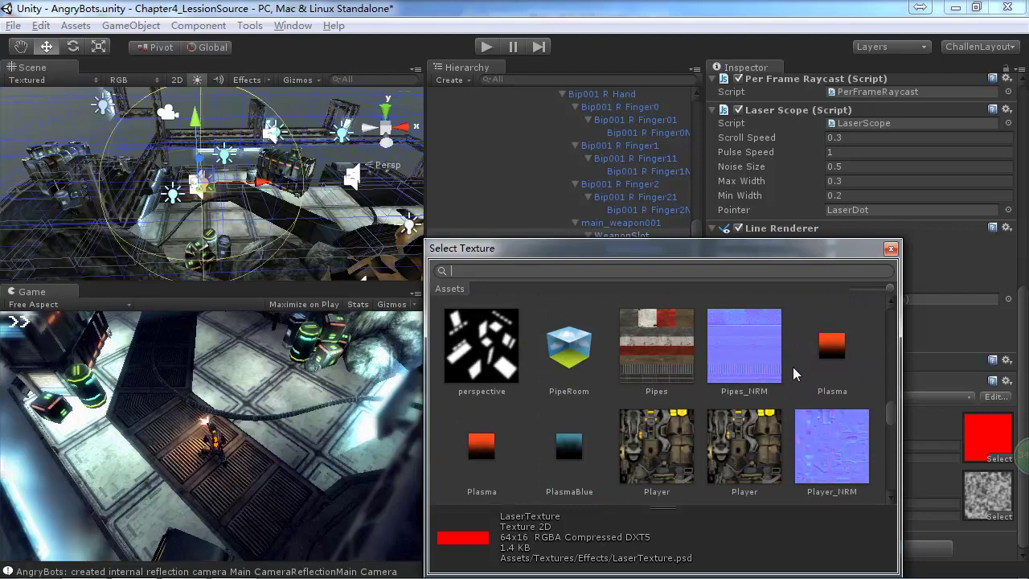
double_click(832, 345)
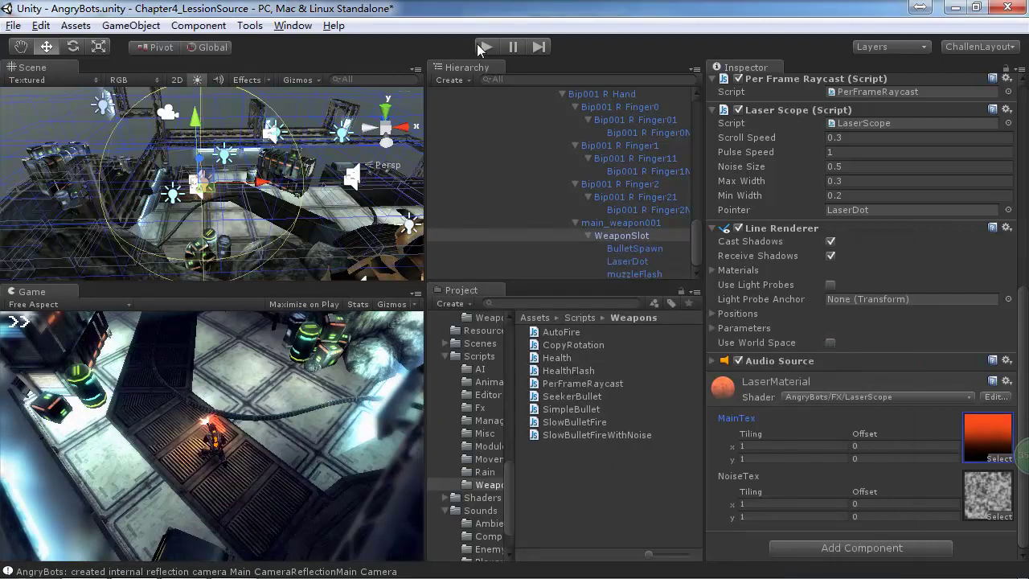
- Playtest the scene, moving and aiming the character to observe the laser beam with the Plasma texture, and stop the game
click(482, 48)
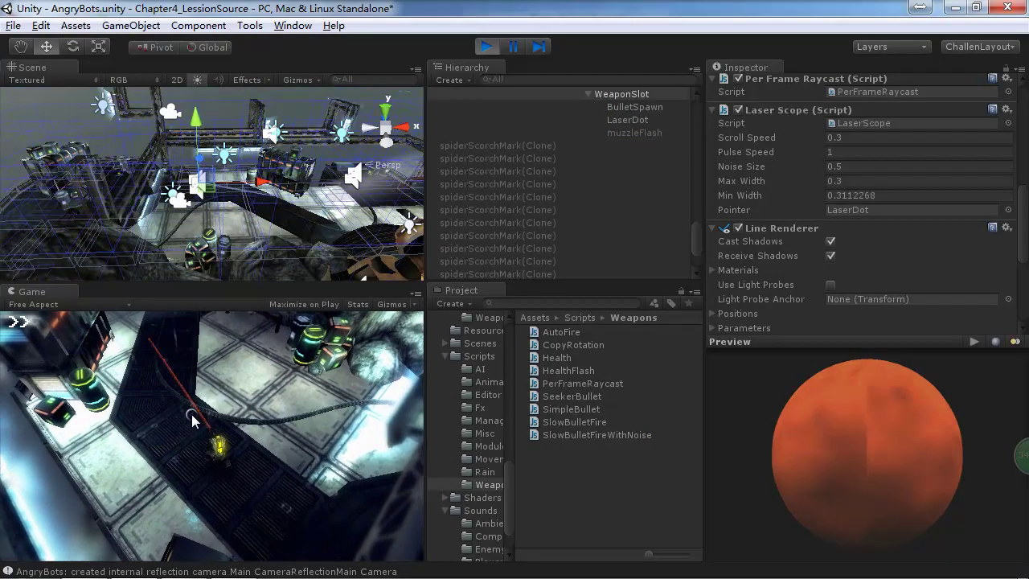
key(a)
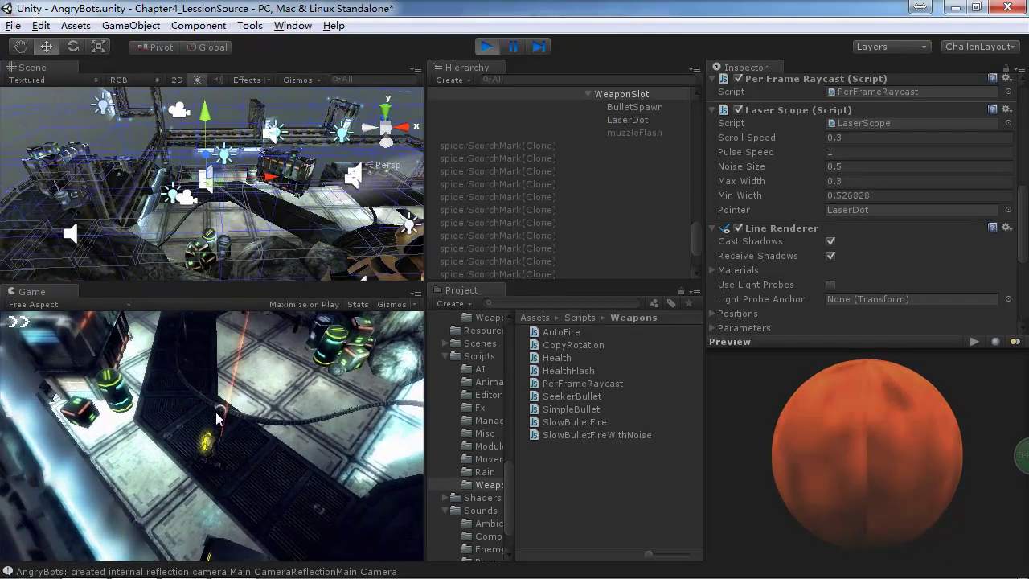
key(w)
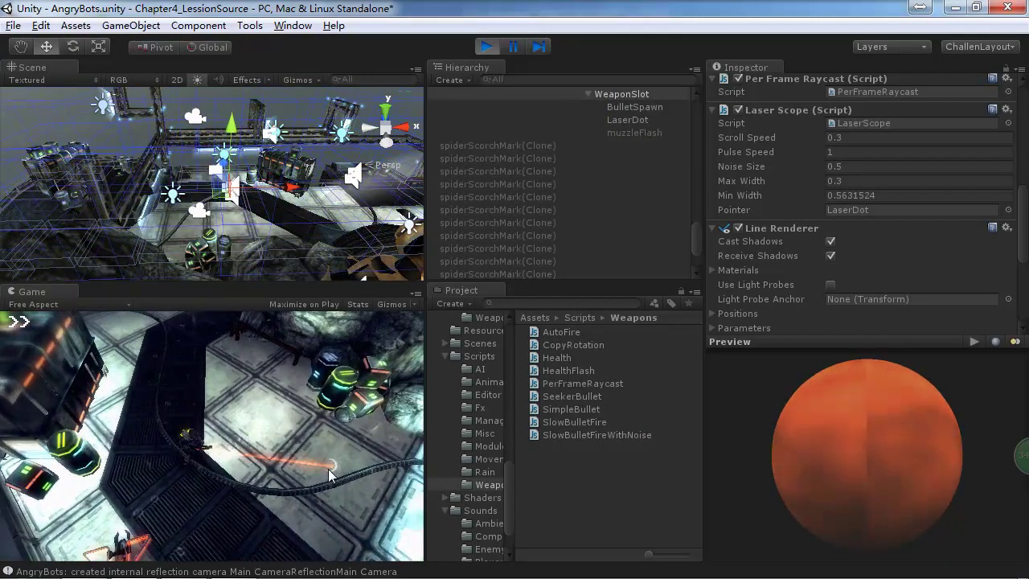
drag(241, 474, 217, 345)
key(s)
key(s)
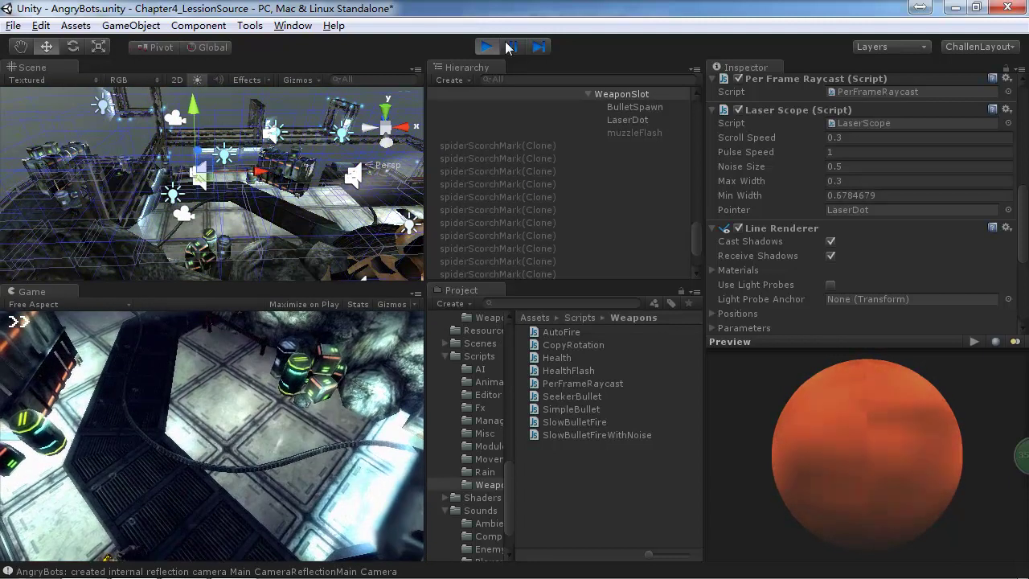
key(ctrl+p)
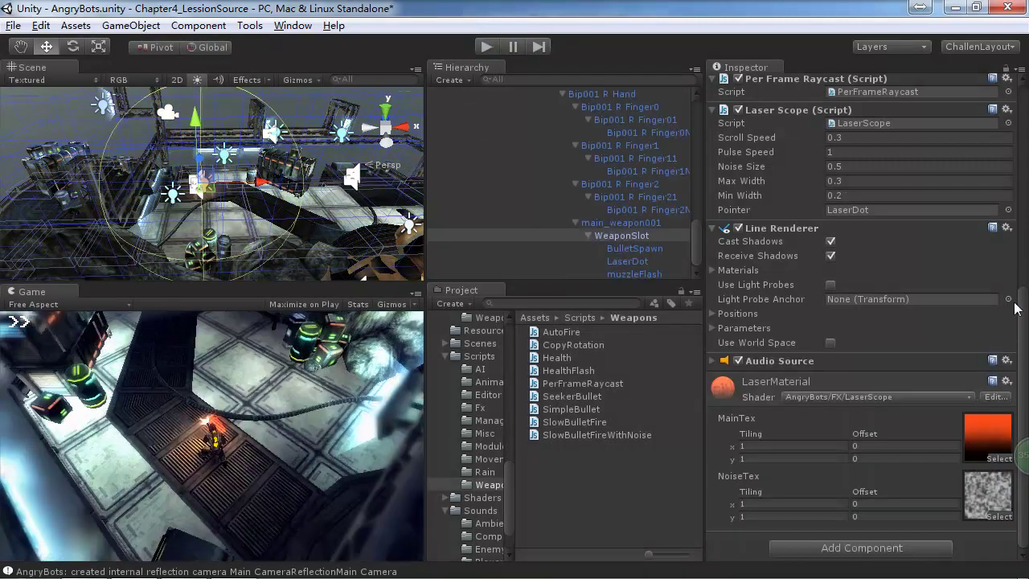
click(972, 448)
double_click(567, 359)
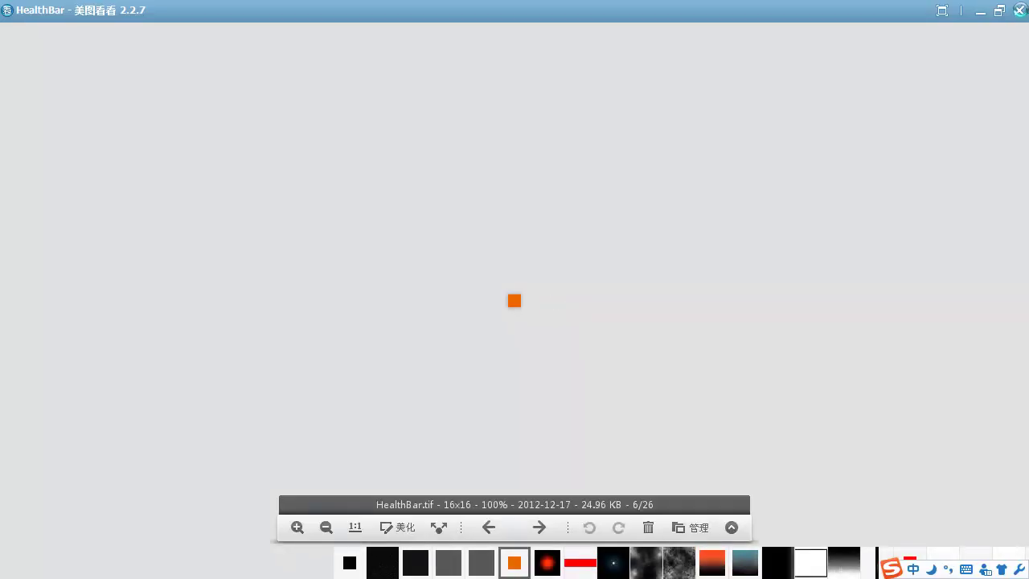
key(alt+Tab)
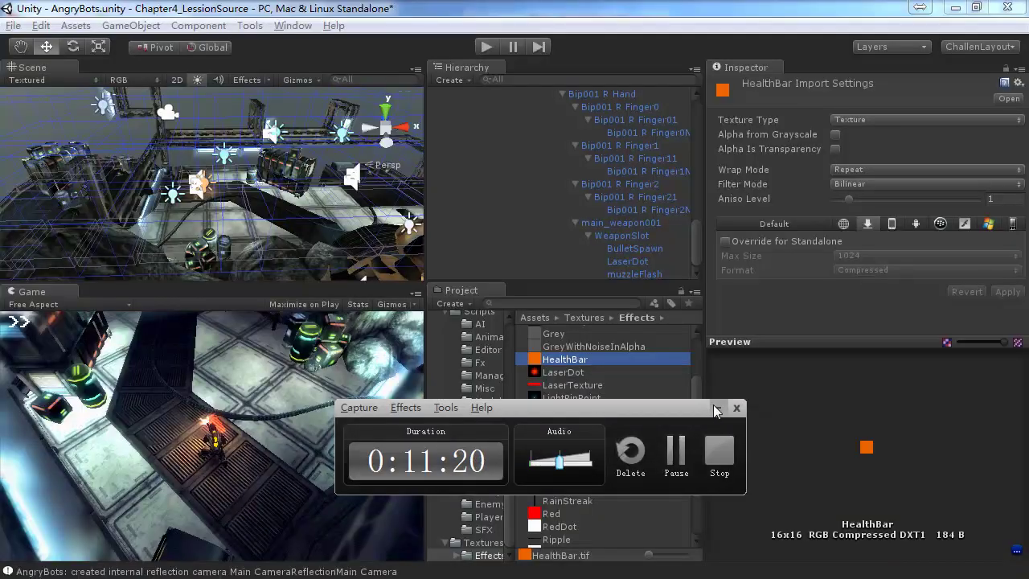
click(718, 408)
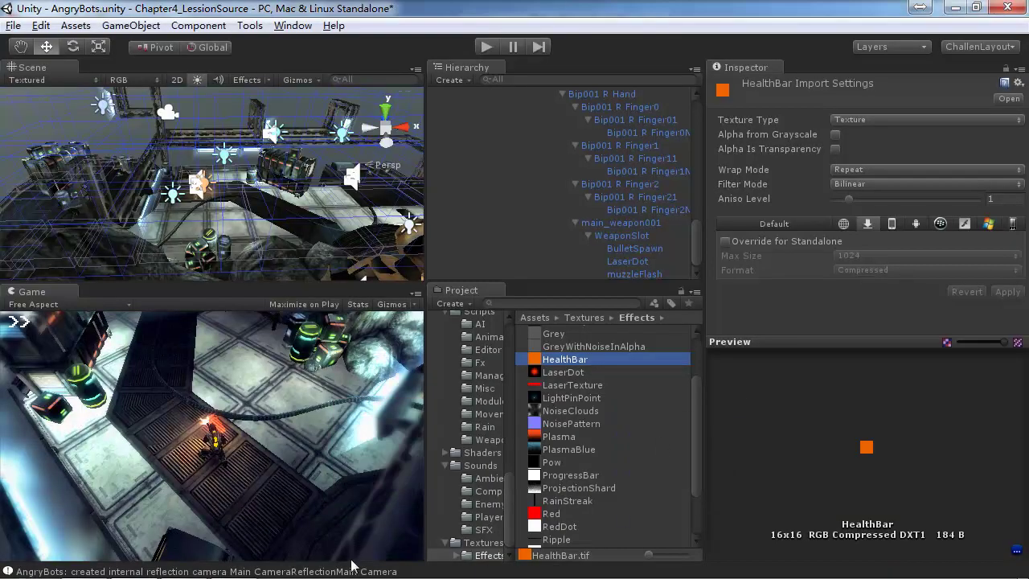
- Set the MainTex texture of WeaponSlot's LaserMaterial back to LaserTexture
click(635, 235)
scroll(965, 470, down, 10)
click(999, 459)
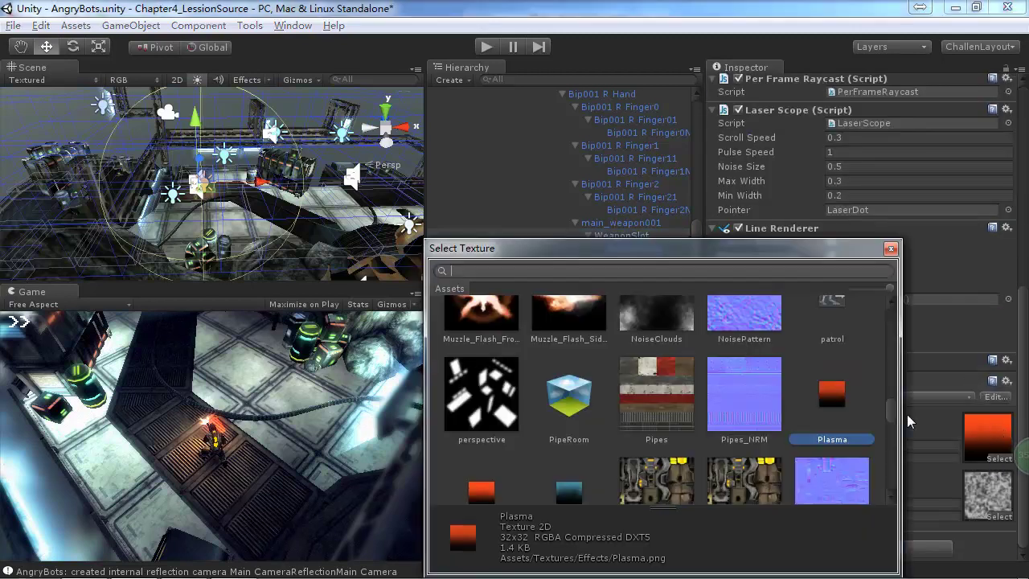
text(le)
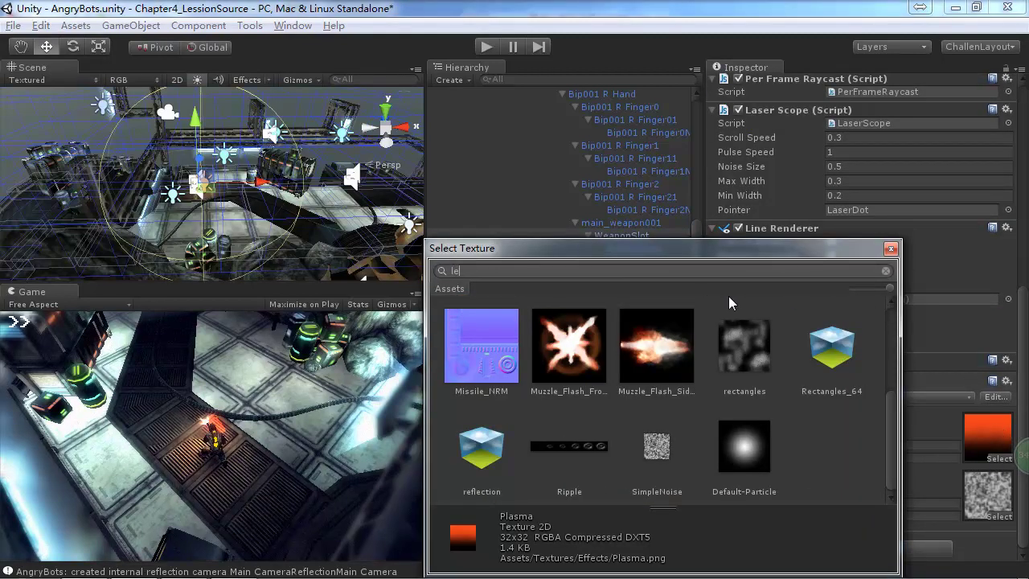
key(BackSpace)
scroll(662, 339, down, 5)
scroll(689, 347, down, 3)
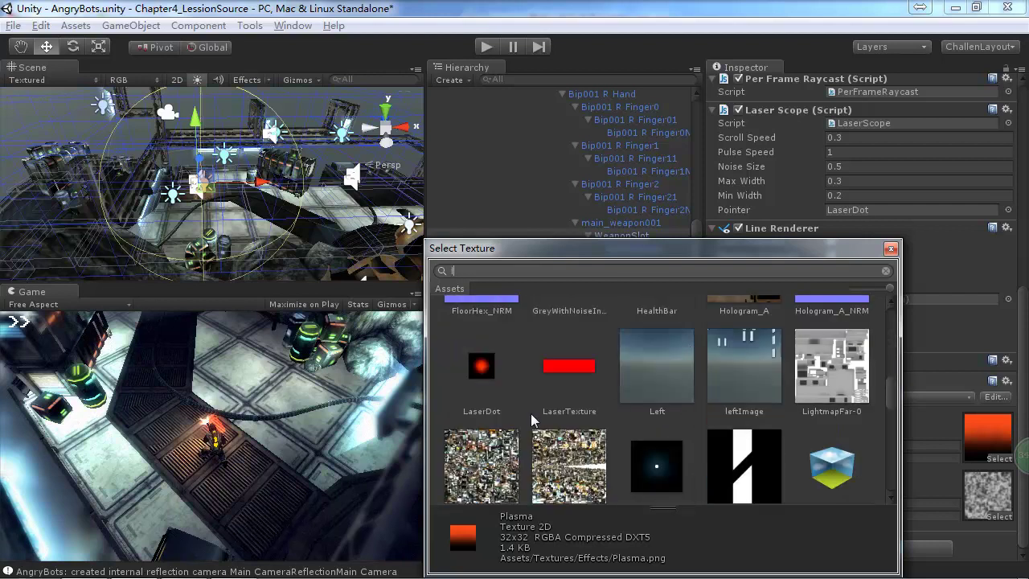
double_click(580, 412)
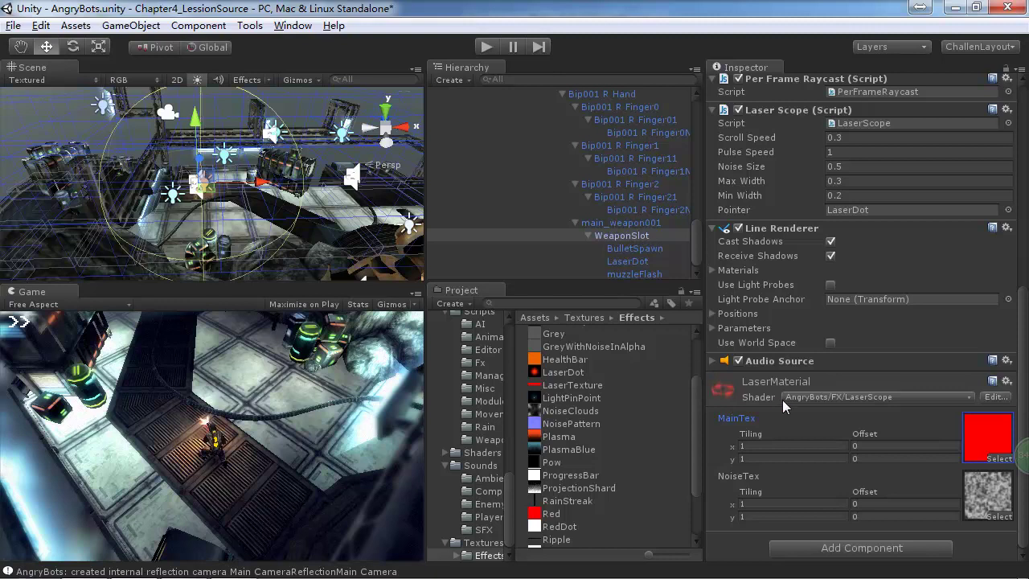
- Locate the Base texture of the muzzleFlash object's material, view Muzzle_Flash_Front_A in the image viewer and return to Unity
click(650, 275)
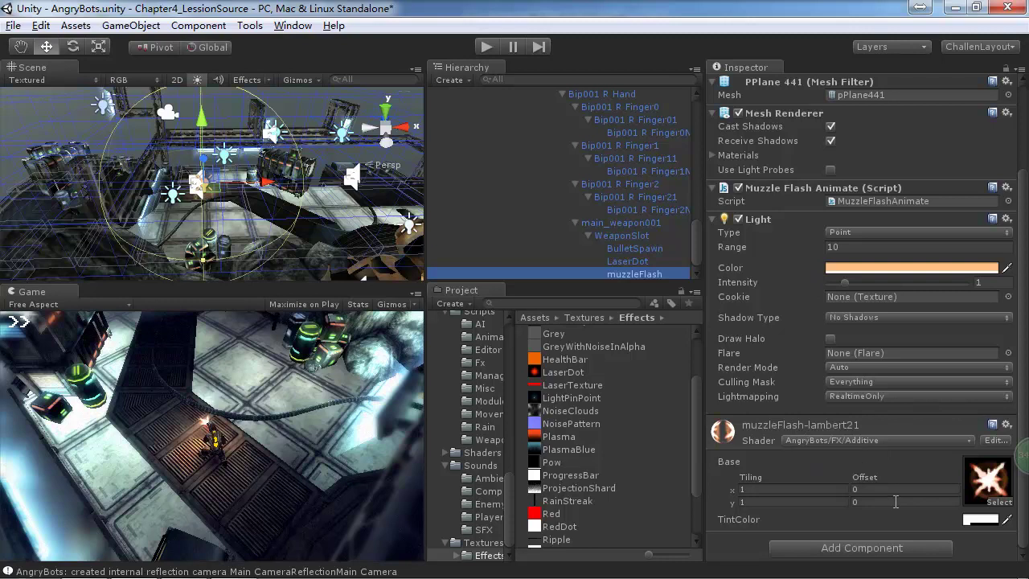
click(989, 482)
double_click(593, 427)
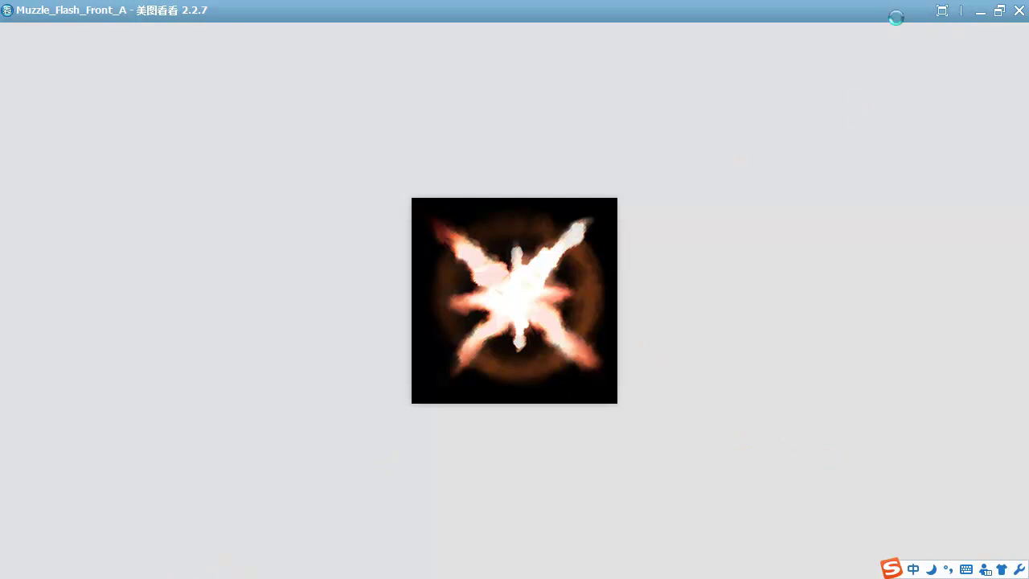
key(alt+Tab)
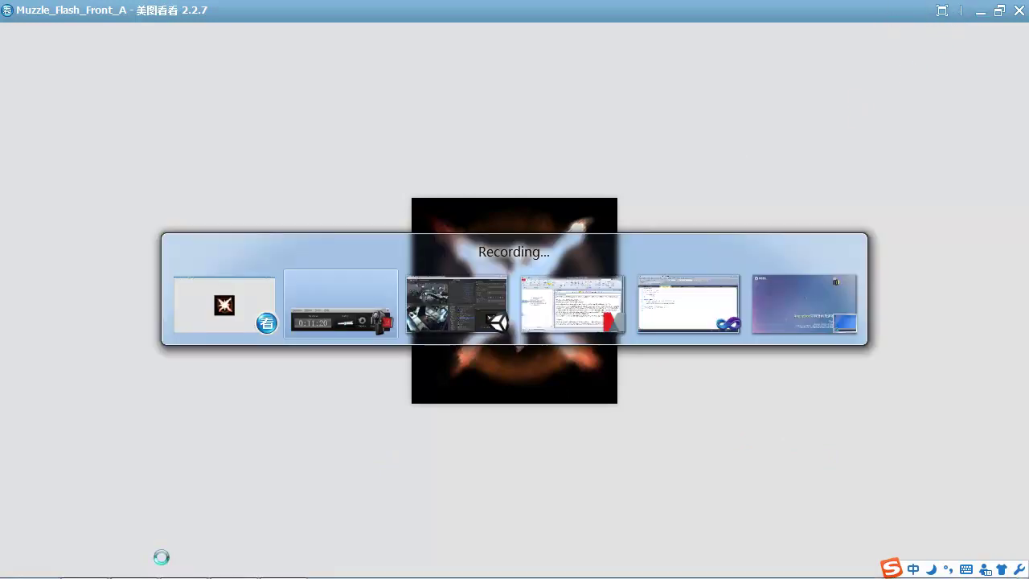
key(alt+Tab)
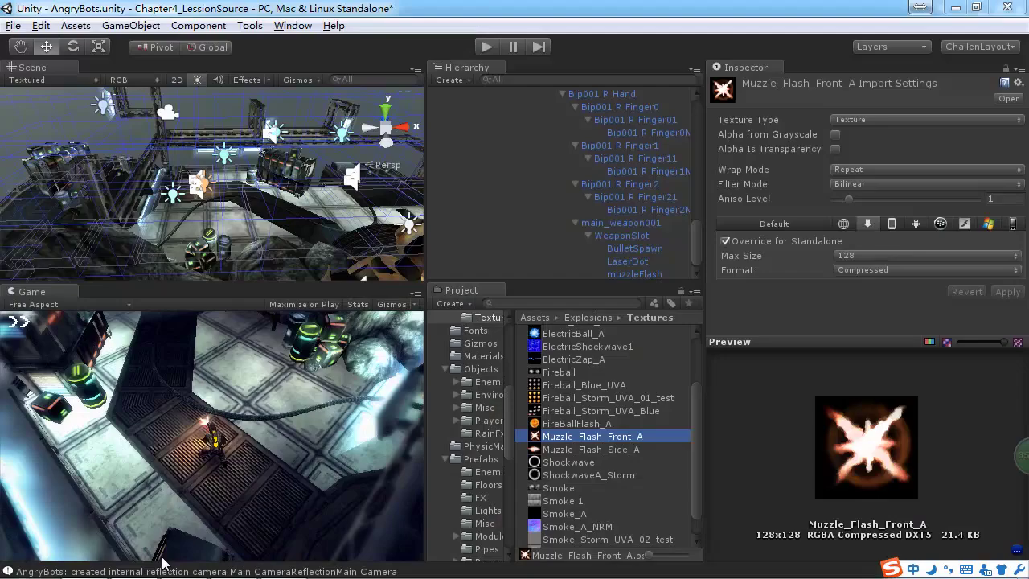
- Compare the previews of the Muzzle_Flash_Front_A and Muzzle_Flash_Side_A textures in the Explosions Textures folder
click(605, 450)
click(602, 437)
click(602, 450)
click(600, 436)
click(604, 450)
click(602, 436)
click(604, 450)
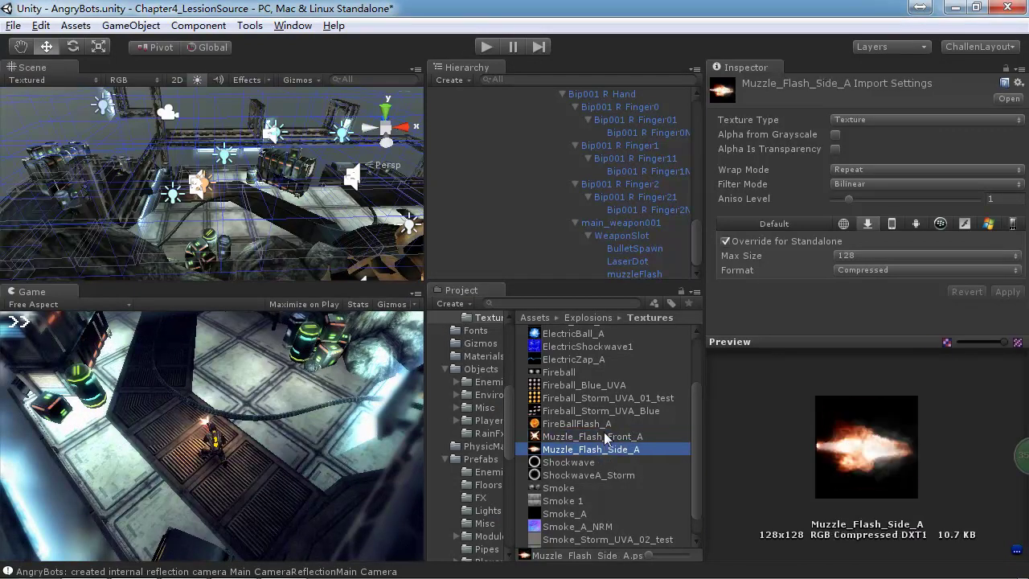
- Examine muzzleFlash's Muzzle Flash Animate script, Light and material, and playtest the scene briefly to observe the muzzle flash
click(620, 274)
scroll(846, 347, down, 3)
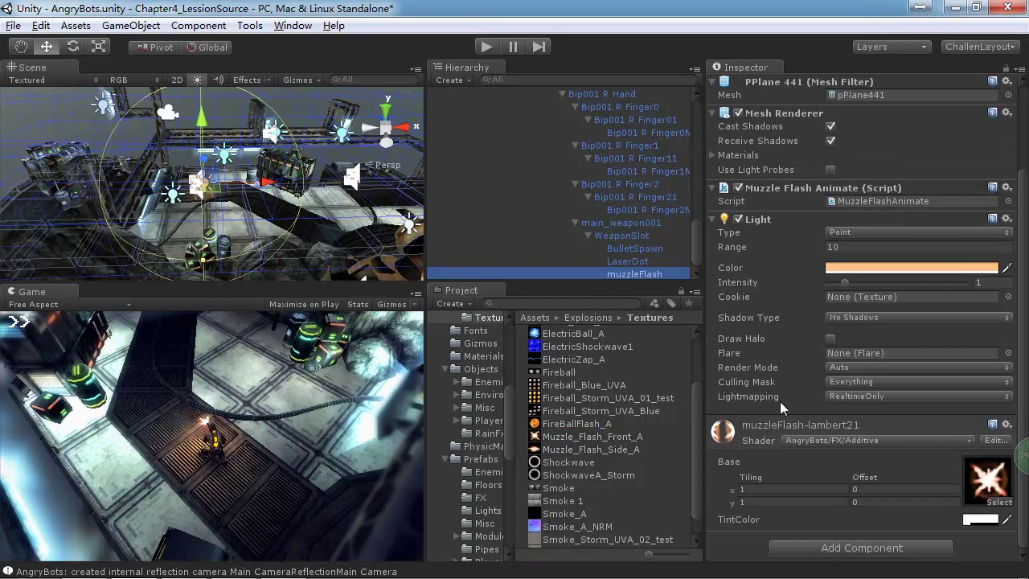
click(486, 46)
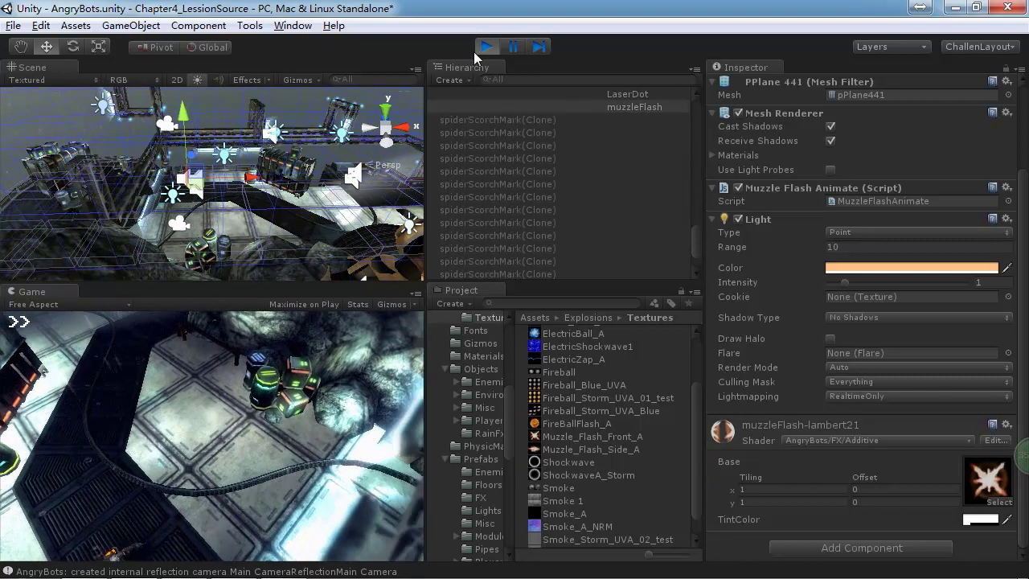
click(484, 47)
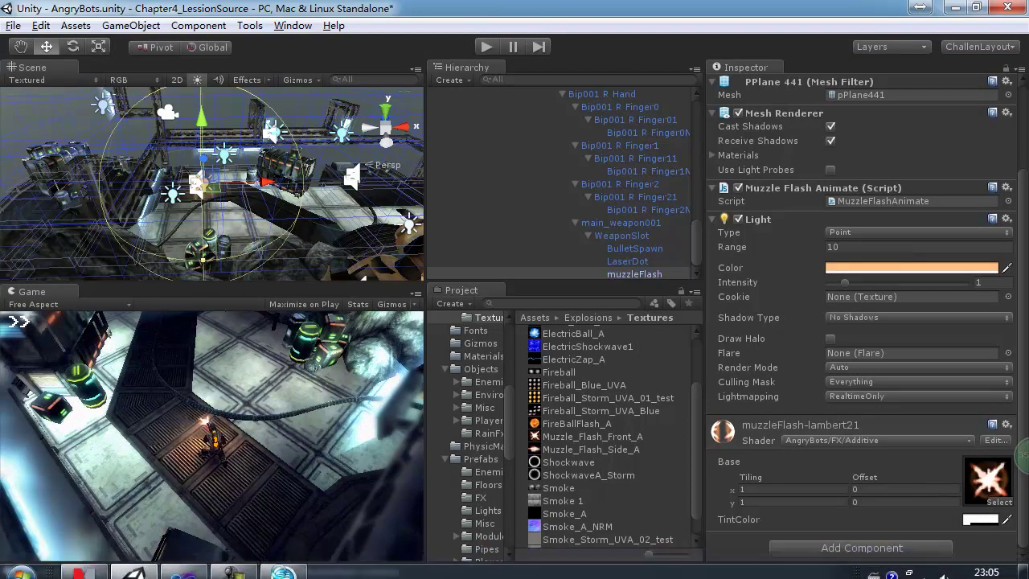
- Close the image viewer, switch to Mindjet and read the collision detection notes (碰撞检测) on MoodBoxes and the playerSliderDoor object
right_click(284, 566)
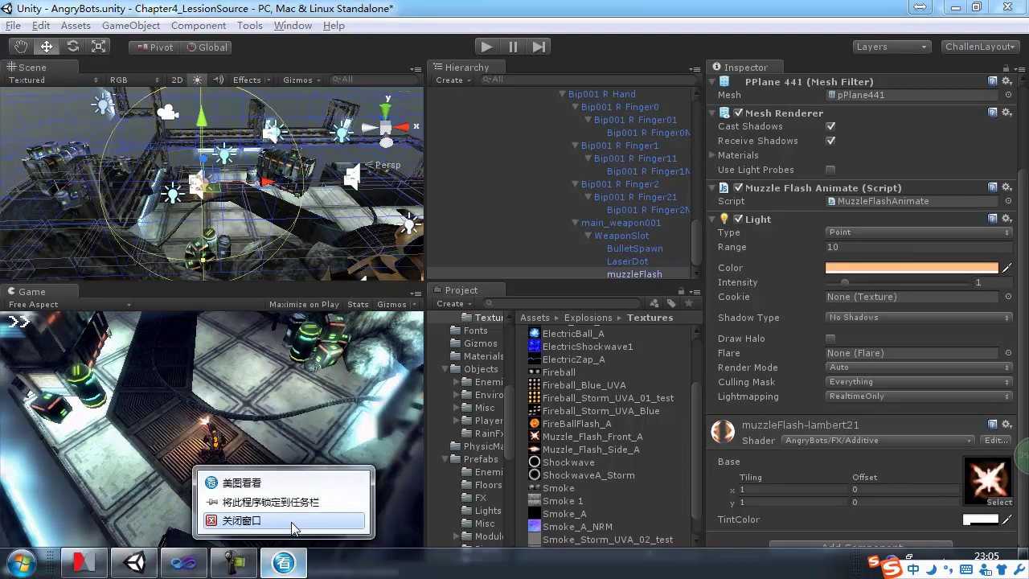
click(241, 527)
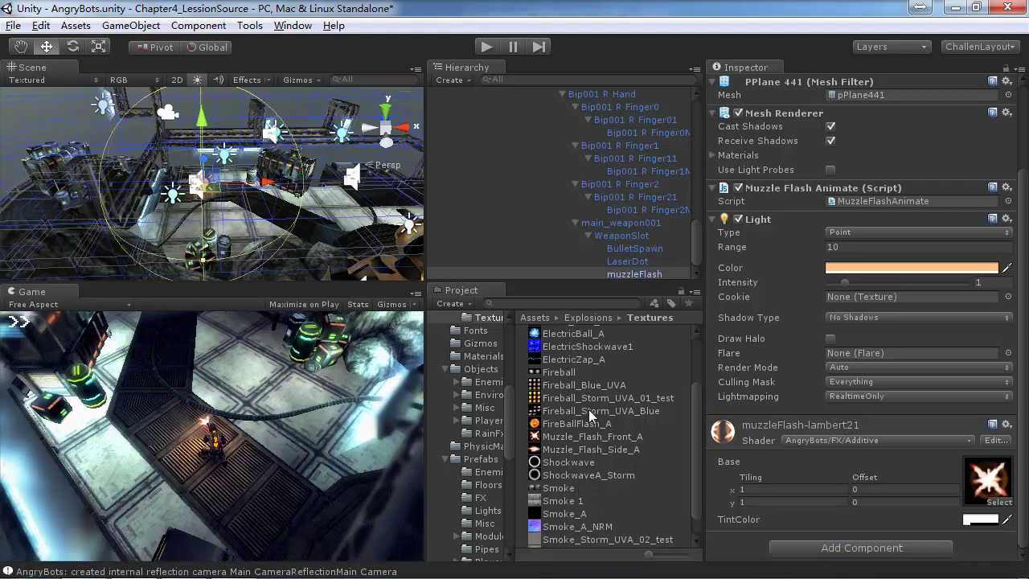
key(alt+Tab)
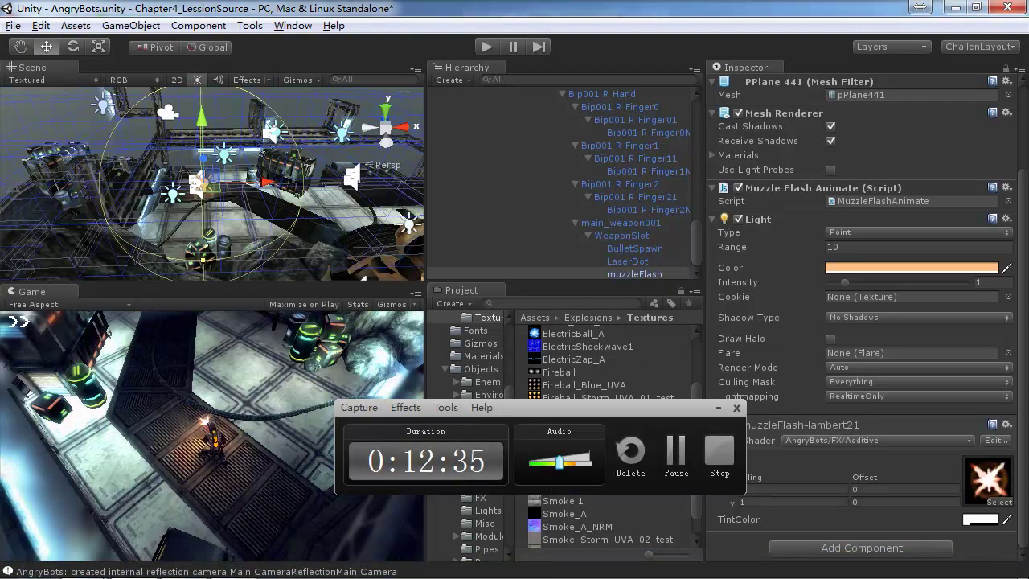
click(716, 407)
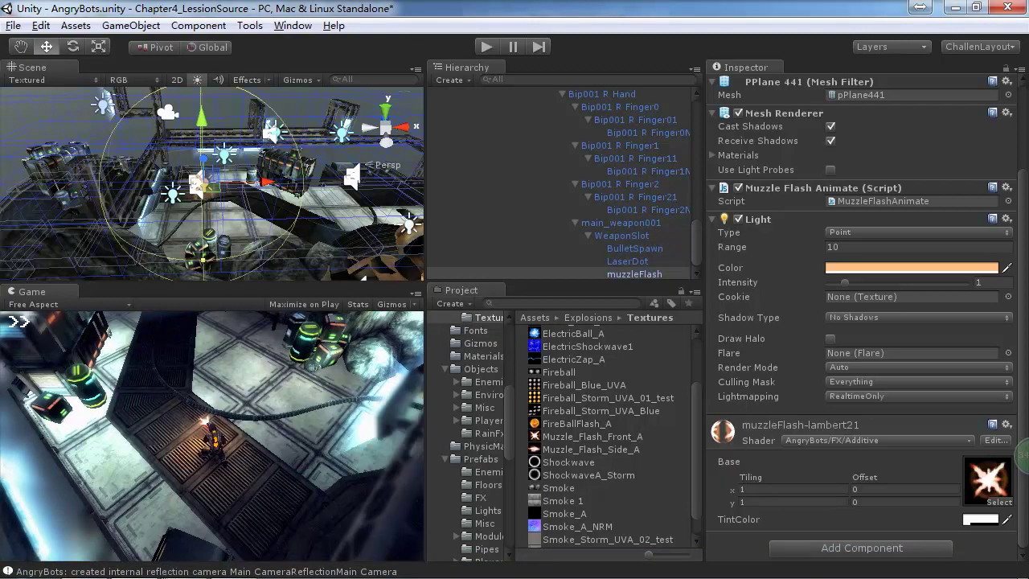
click(133, 567)
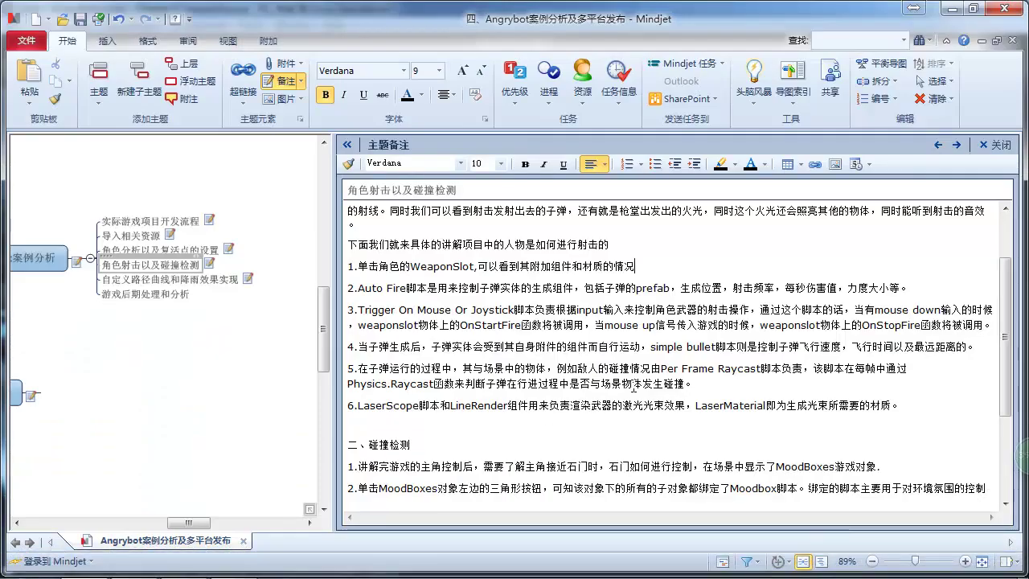
scroll(635, 386, down, 3)
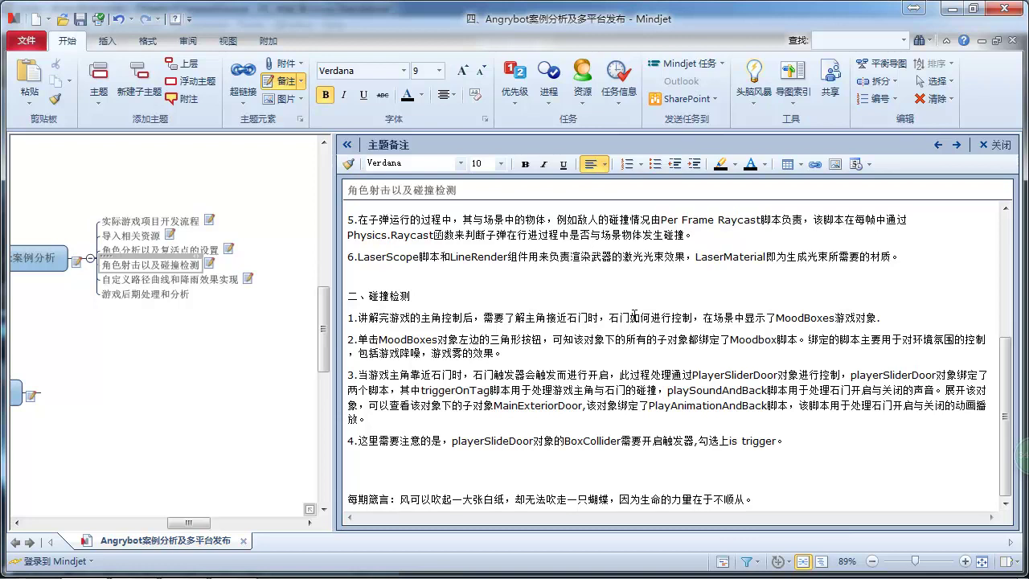
scroll(632, 327, up, 3)
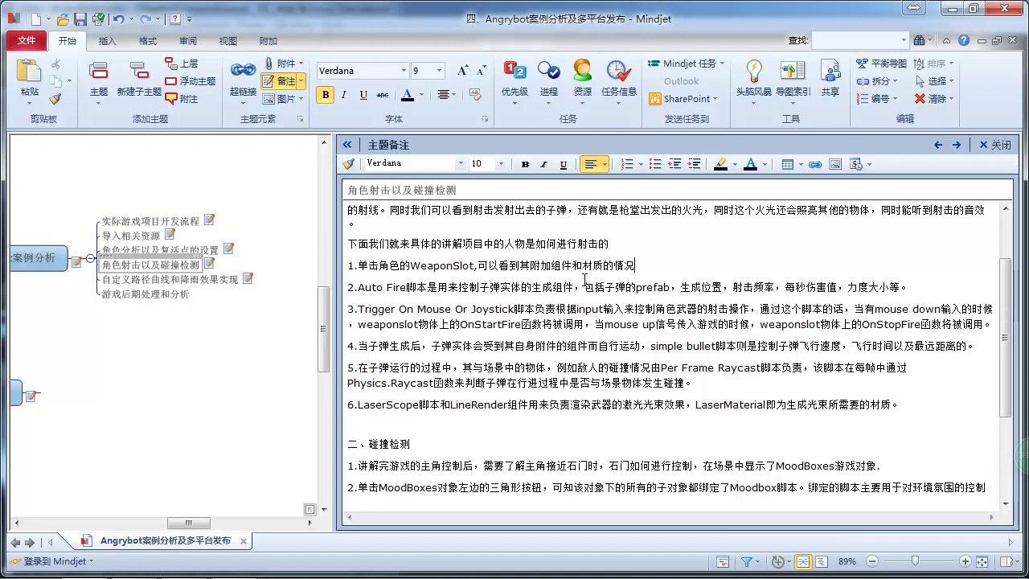
scroll(586, 278, down, 2)
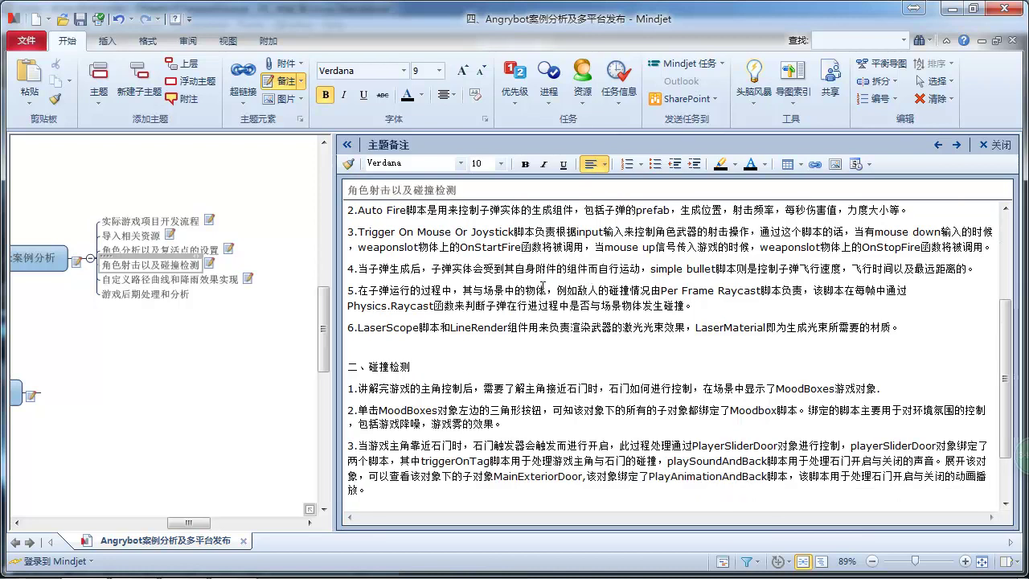
scroll(543, 287, down, 2)
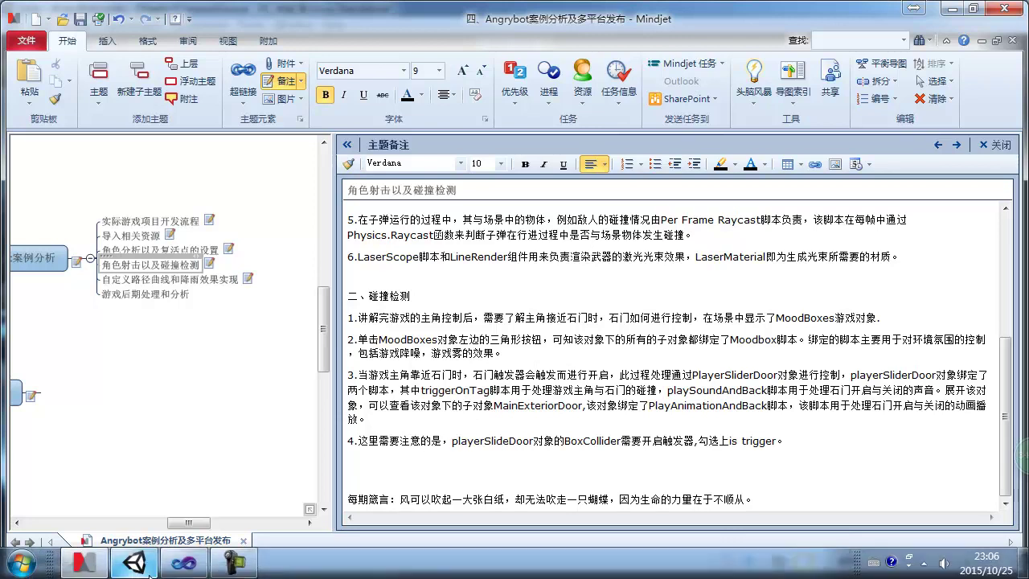
- Switch to Unity and run the scene with the Game view maximized
click(131, 566)
click(487, 47)
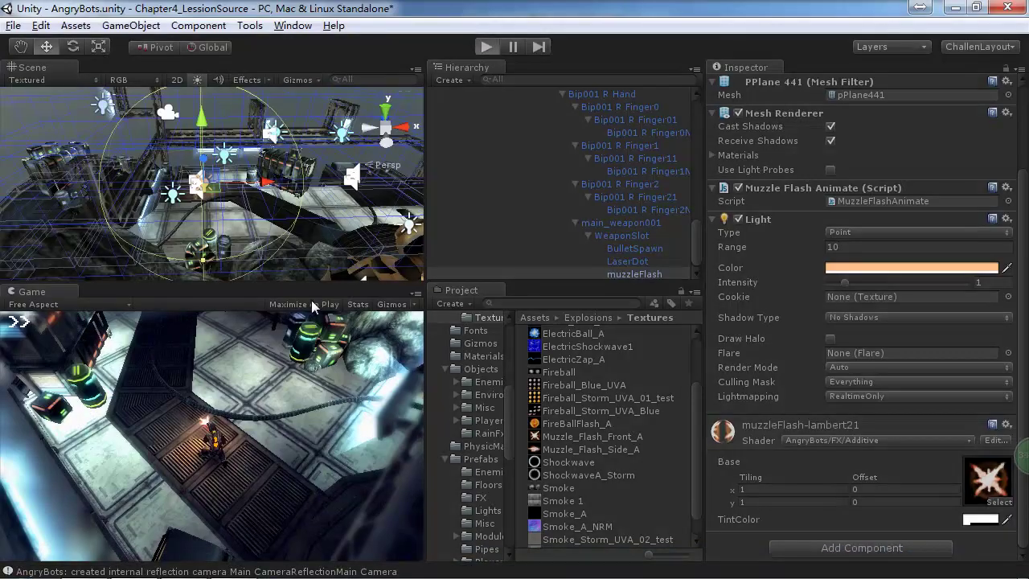
click(418, 292)
click(428, 305)
- Walk the character across the start platform and through the round airlock door into the interior
key(w)
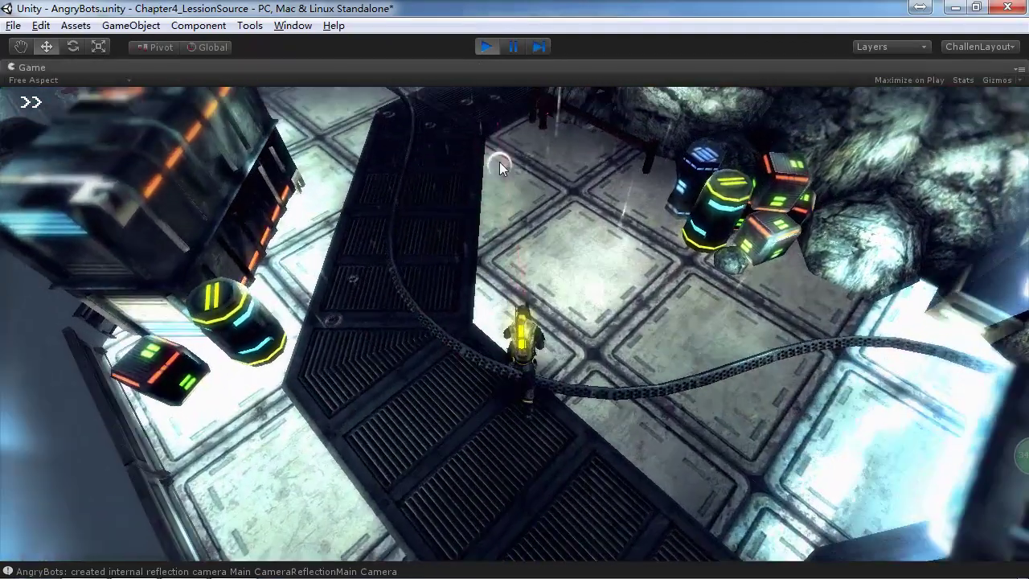
key(w)
key(a)
key(d)
key(w)
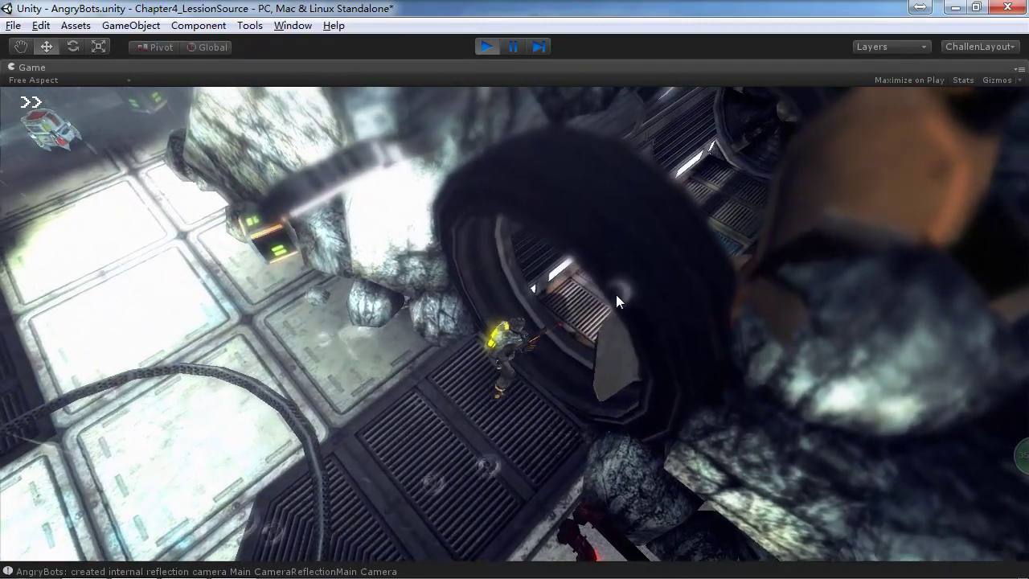
key(d)
key(s)
key(a)
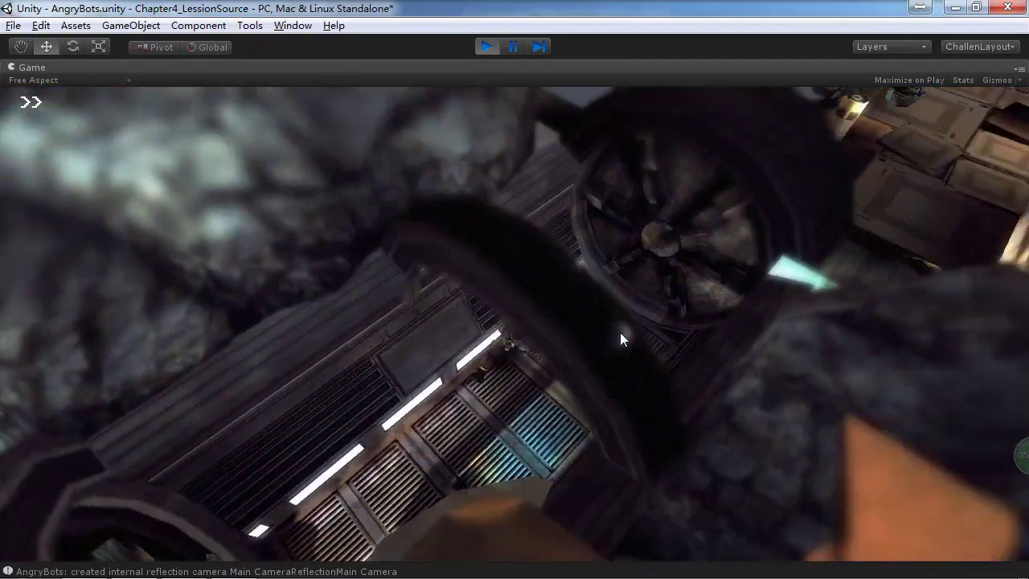
key(d)
key(w)
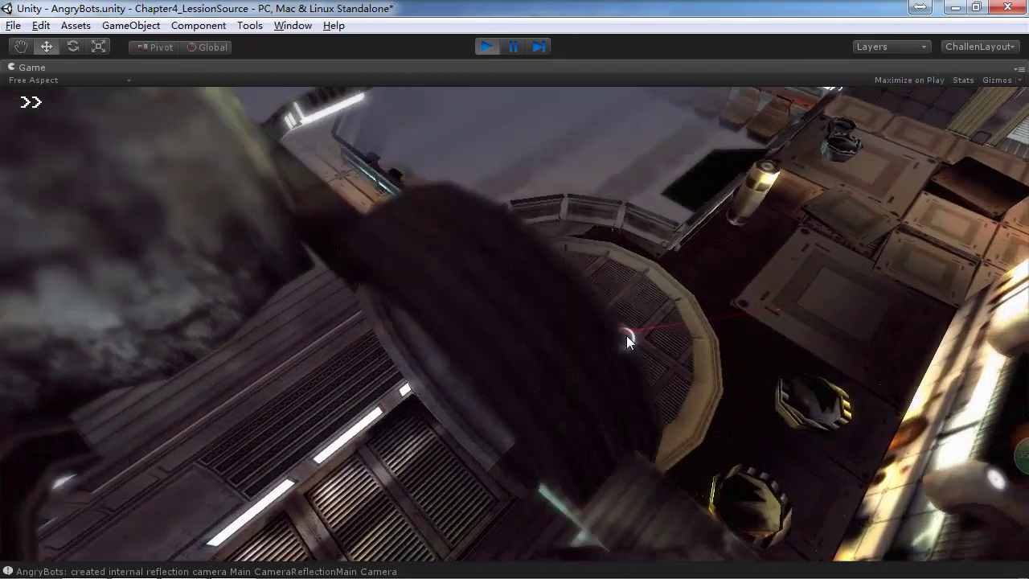
key(d)
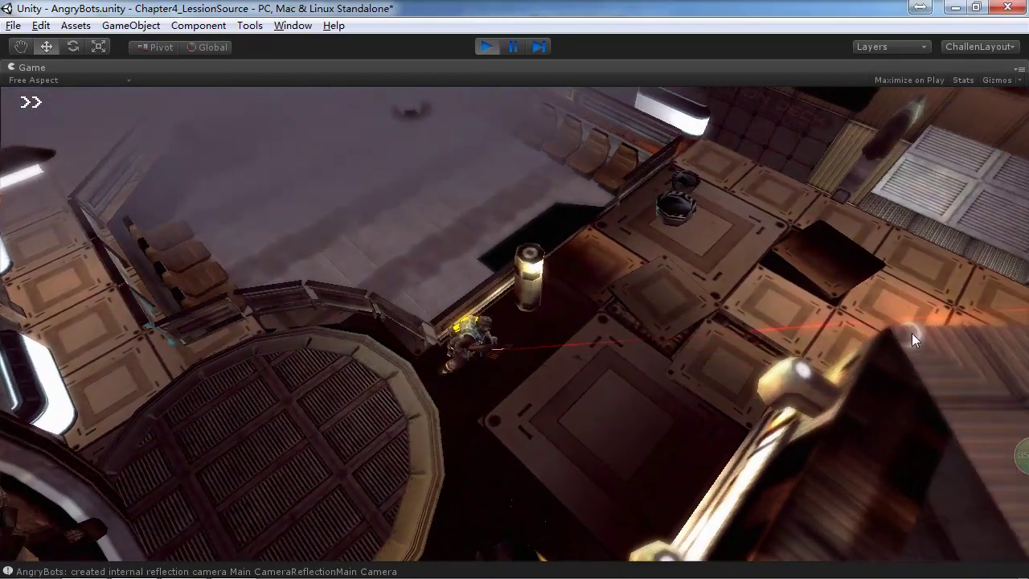
- Explore the interior room with the character, walking past the long table, the rows of seats and the central ramp
key(w)
key(d)
key(w)
key(w)
key(d)
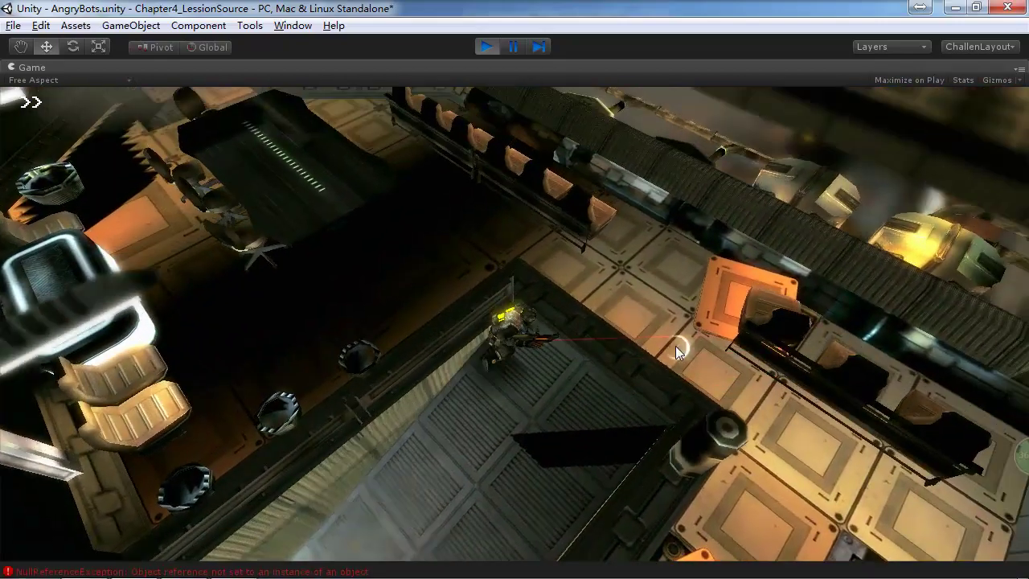
key(a)
key(w)
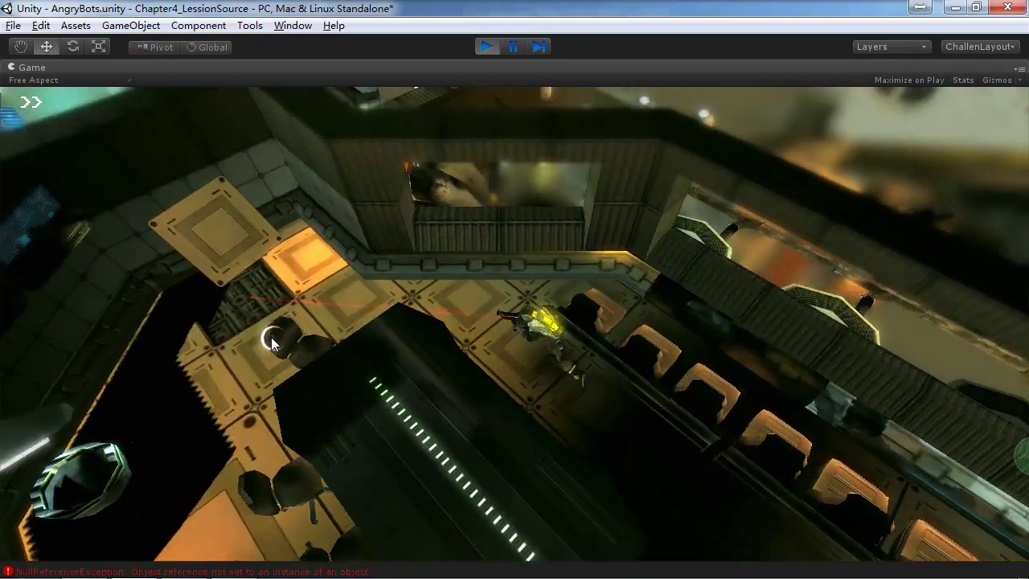
key(d)
key(w)
key(a)
key(s)
key(s)
key(d)
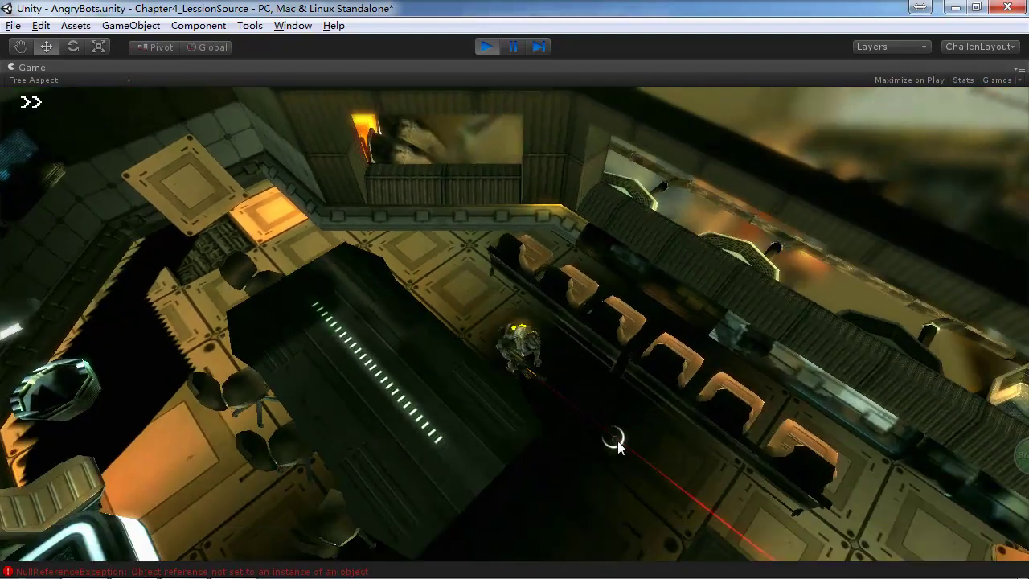
key(s)
key(a)
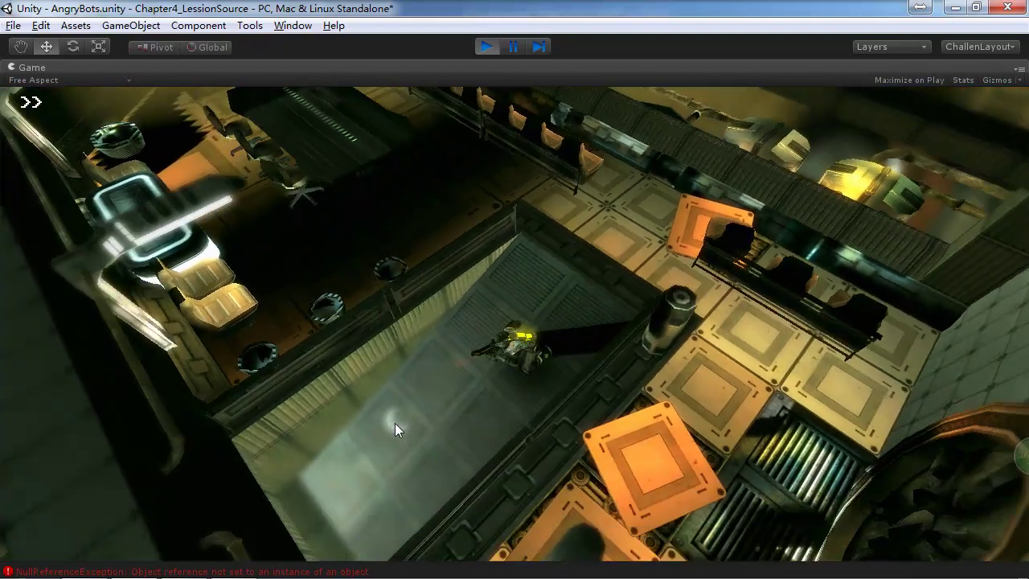
key(w)
key(d)
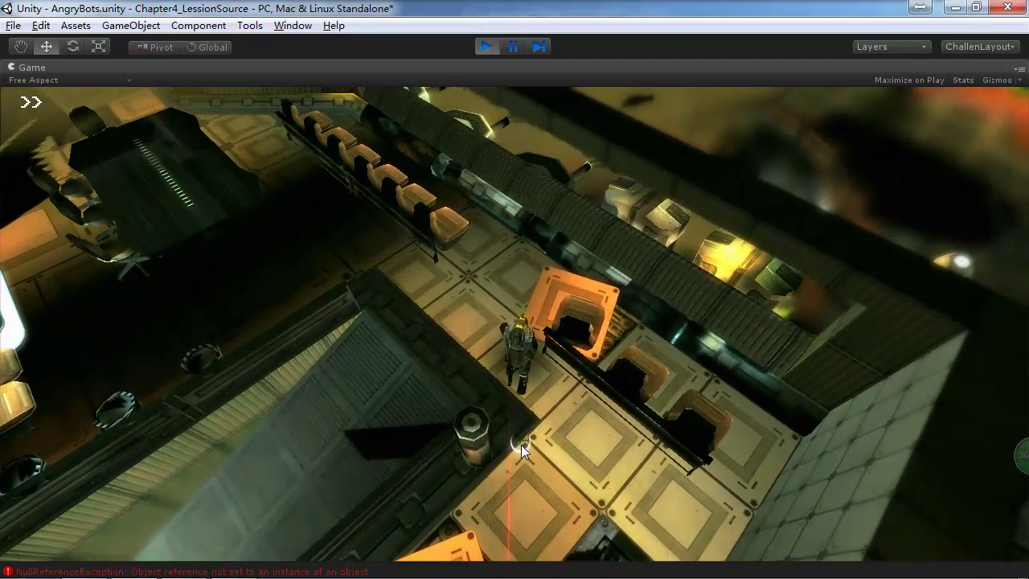
- Walk the character out through the room's other airlock door onto the grated platform
key(s)
key(a)
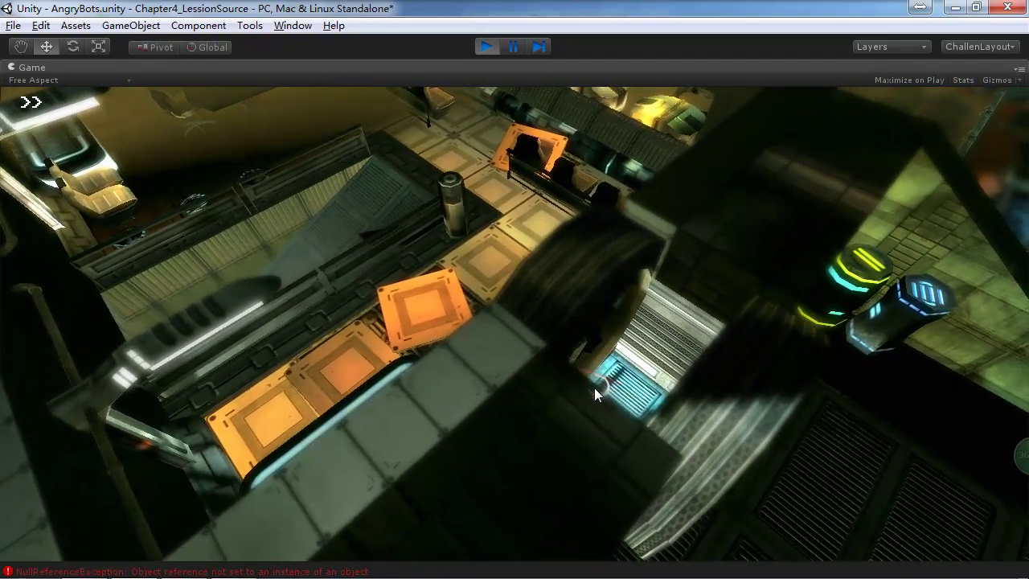
key(d)
key(s)
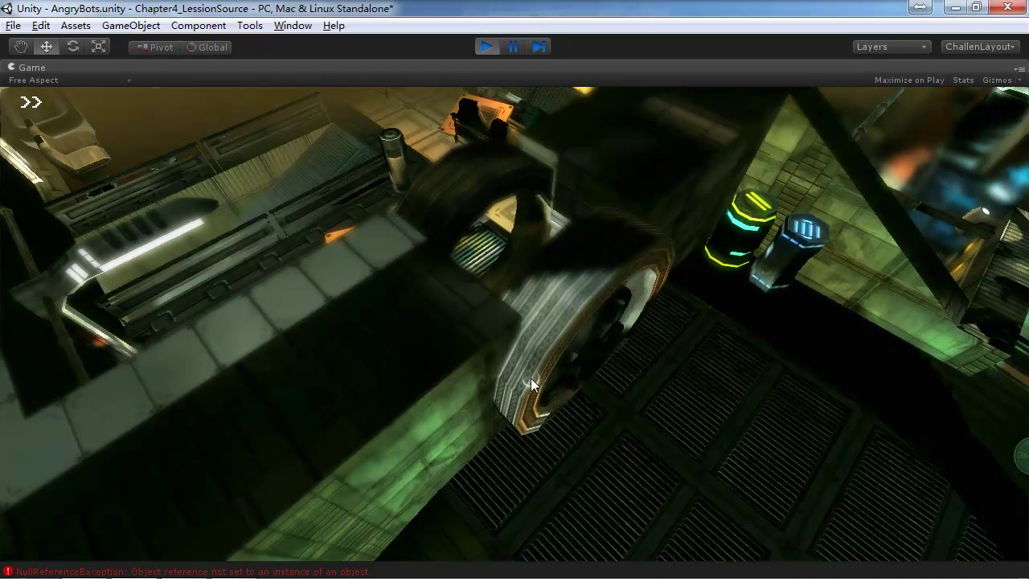
key(w)
key(d)
key(s)
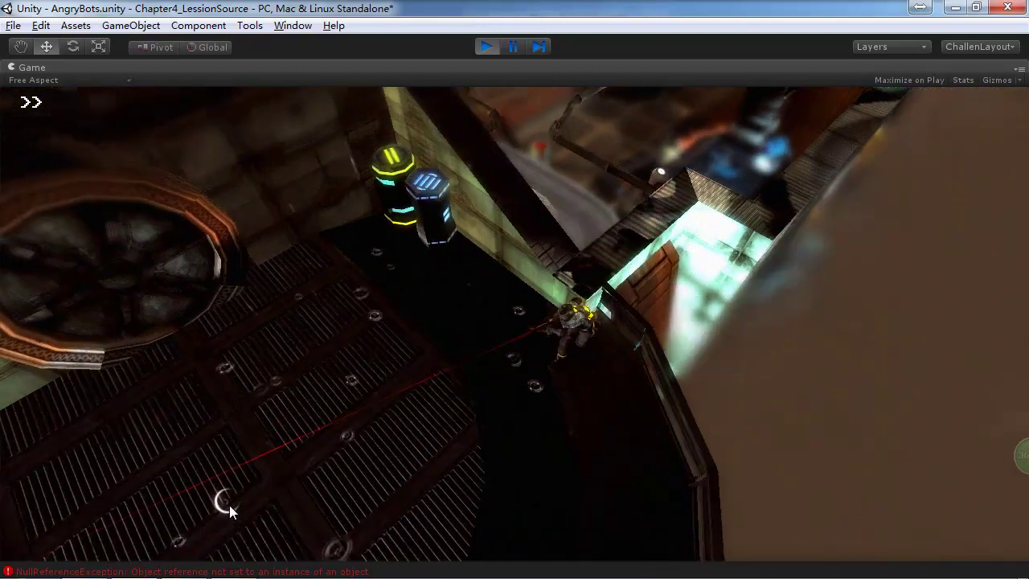
- Approach the closed airlock door from the grated platform and walk the character back through it into the room
key(w)
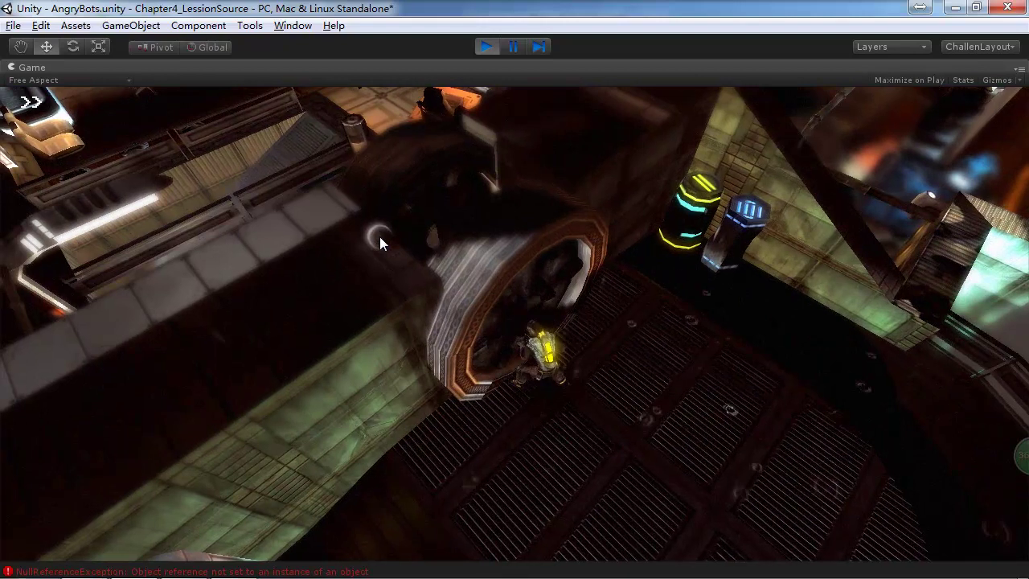
key(w)
key(a)
key(w)
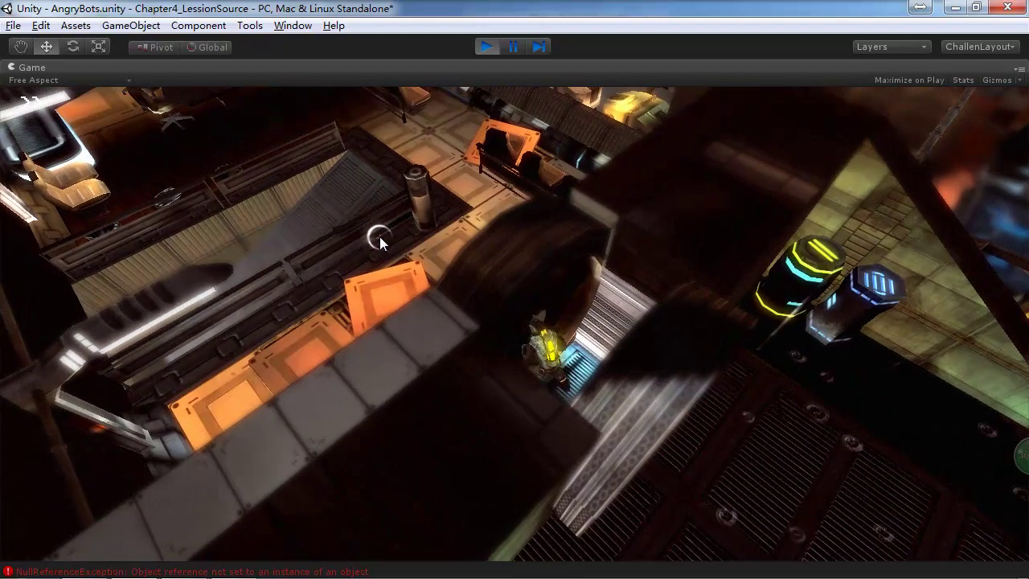
key(w)
key(w)
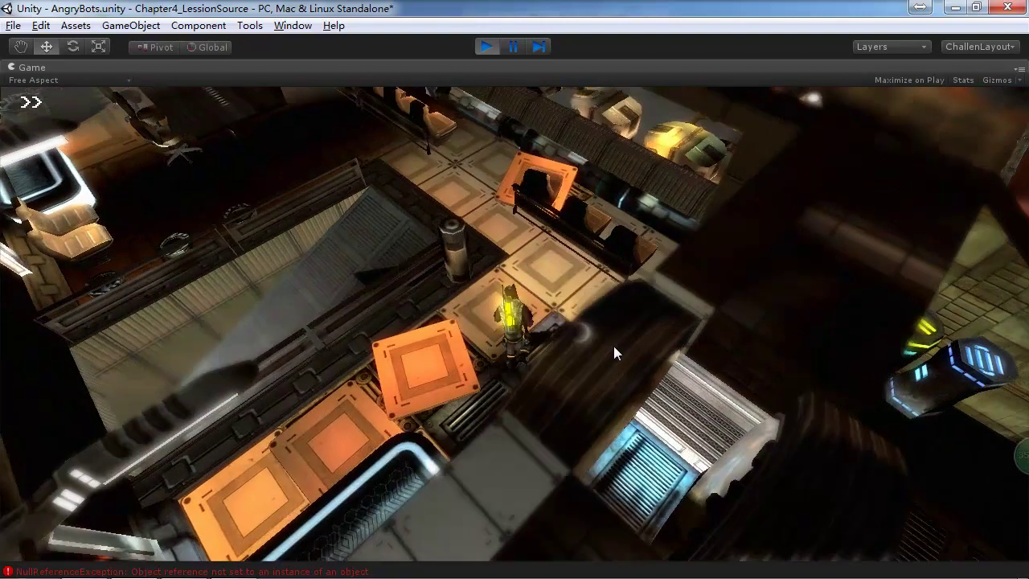
- Pass through the same airlock door and back once more to observe its opening and closing, and stop the playtest
key(d)
key(s)
key(s)
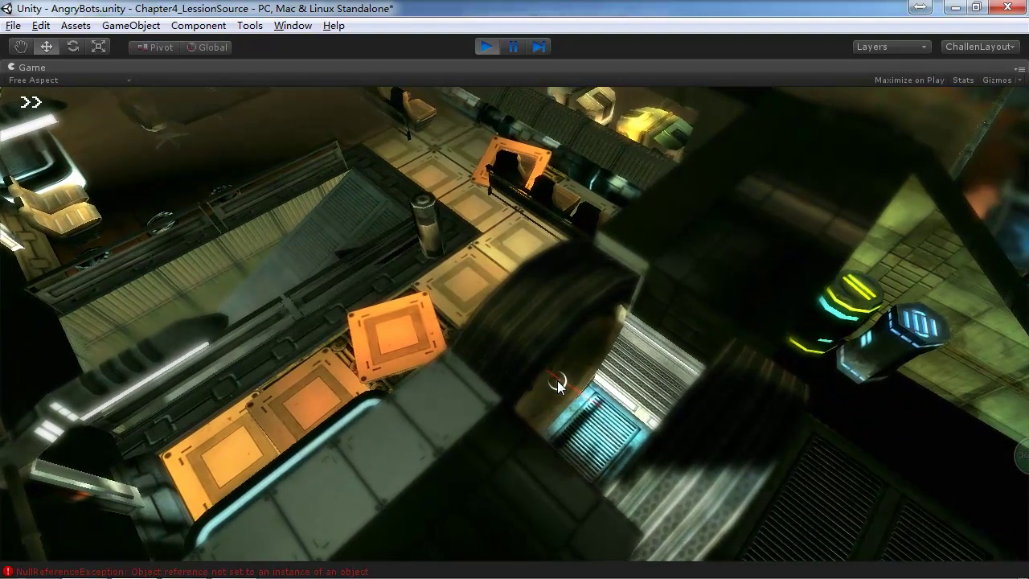
key(d)
key(d)
key(s)
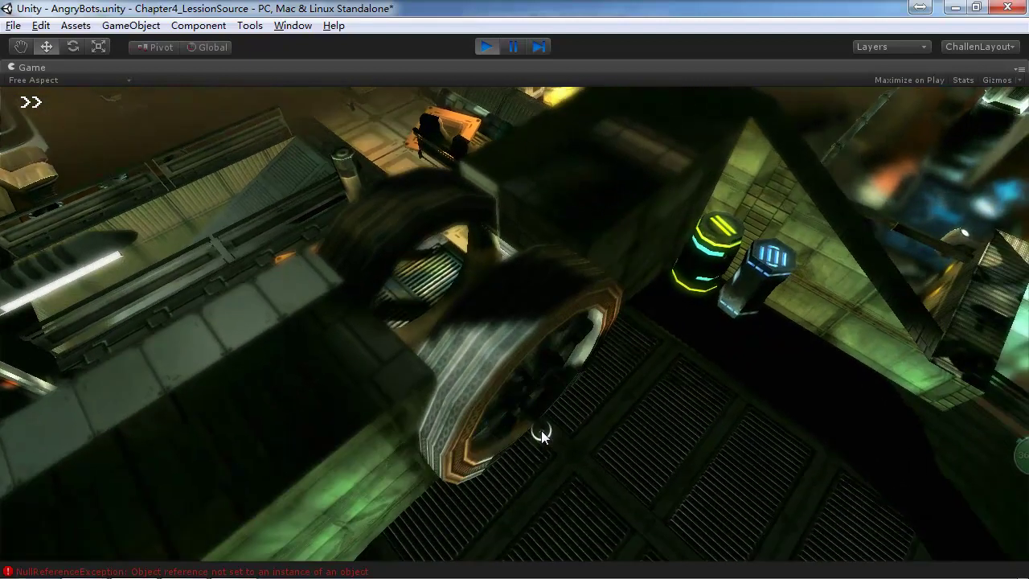
key(a)
key(w)
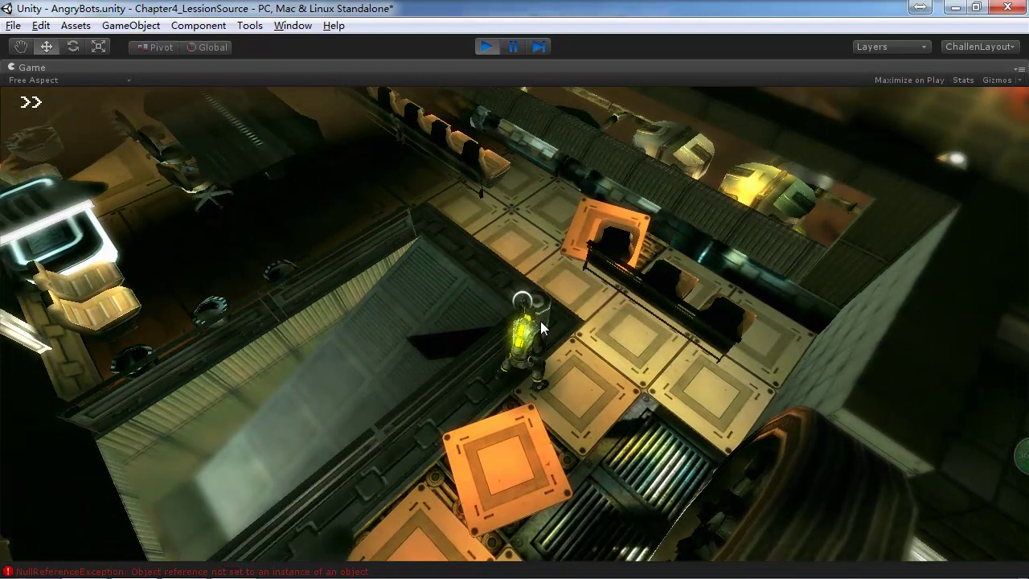
key(d)
key(w)
key(a)
key(s)
click(481, 52)
key(ctrl+p)
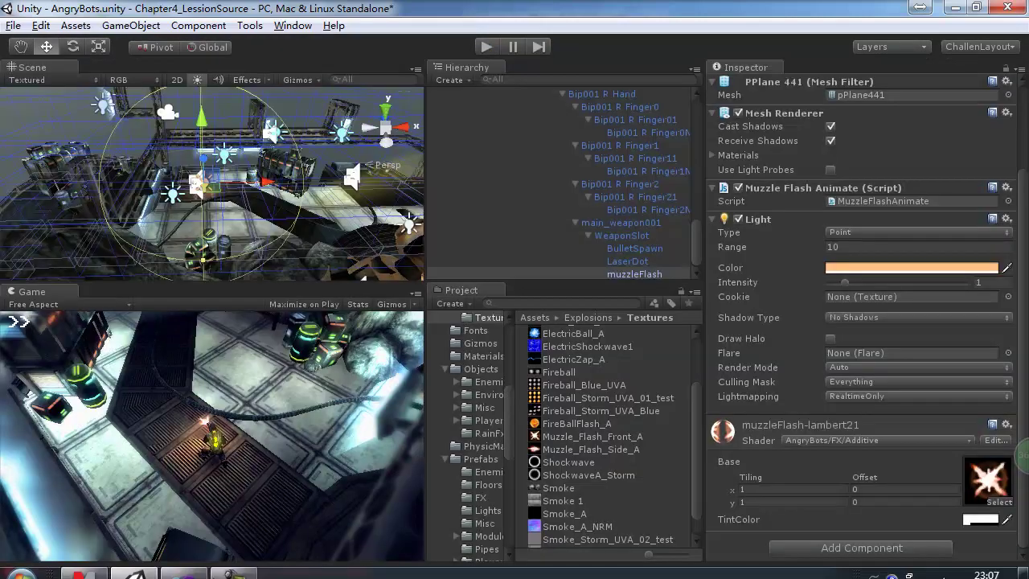
- Select MoodBoxes in the Hierarchy, examine its Mood Box Manager script, and compare it with the Mindjet collision notes
mouse_move(160, 568)
drag(697, 267, 696, 120)
click(435, 197)
click(473, 185)
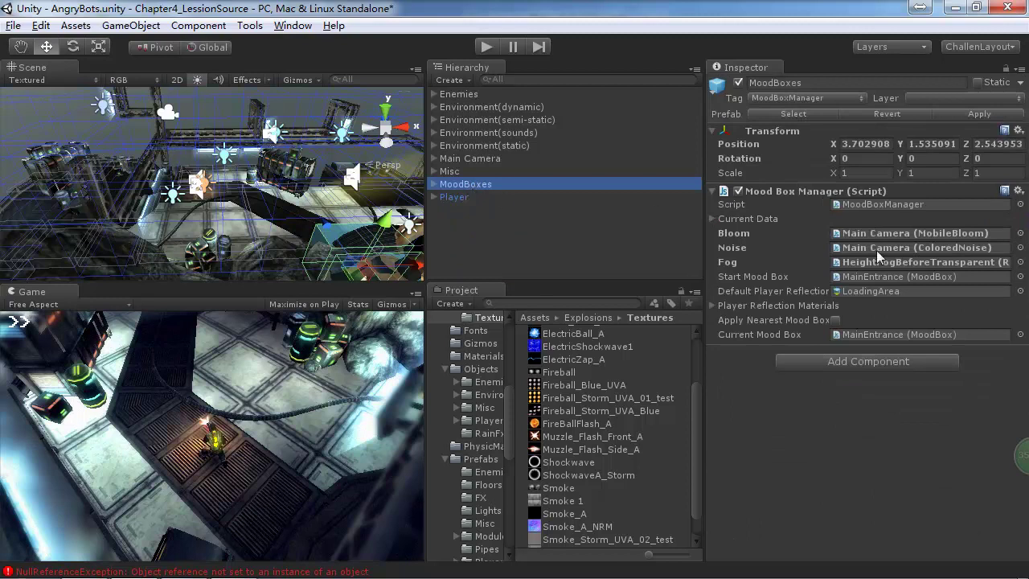
key(alt+Tab)
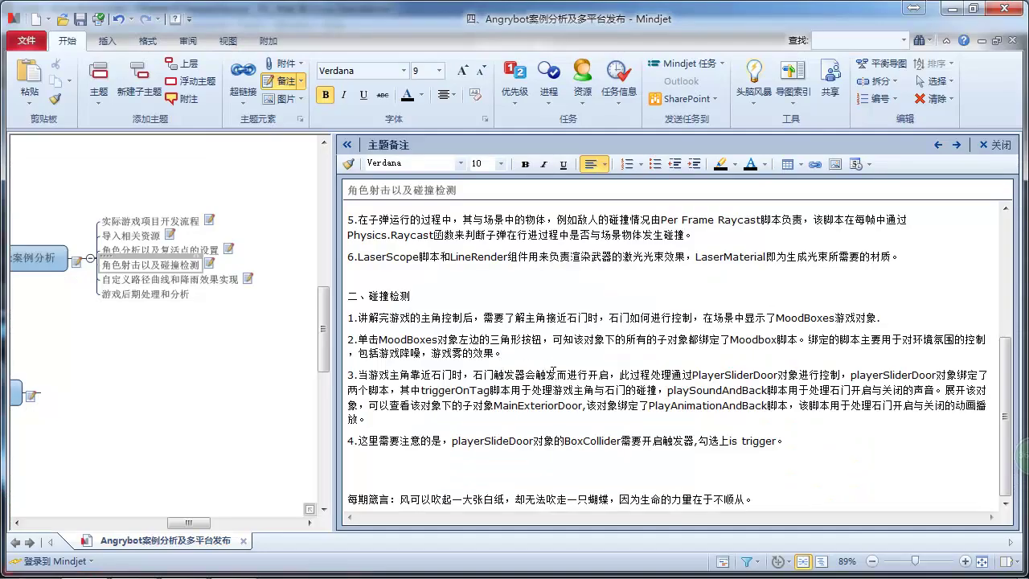
key(alt+Tab)
- Expand MoodBoxes and frame its AirLock and Balcony child objects one by one to examine their Box Collider and Mood Box script
click(434, 184)
click(492, 193)
double_click(491, 193)
double_click(492, 209)
double_click(496, 250)
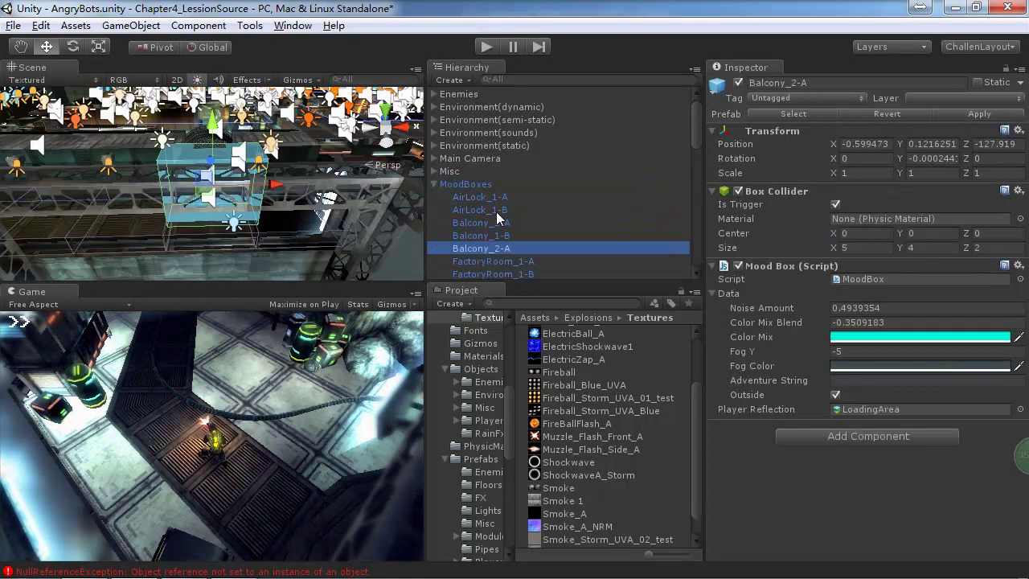
double_click(491, 197)
double_click(491, 210)
double_click(489, 222)
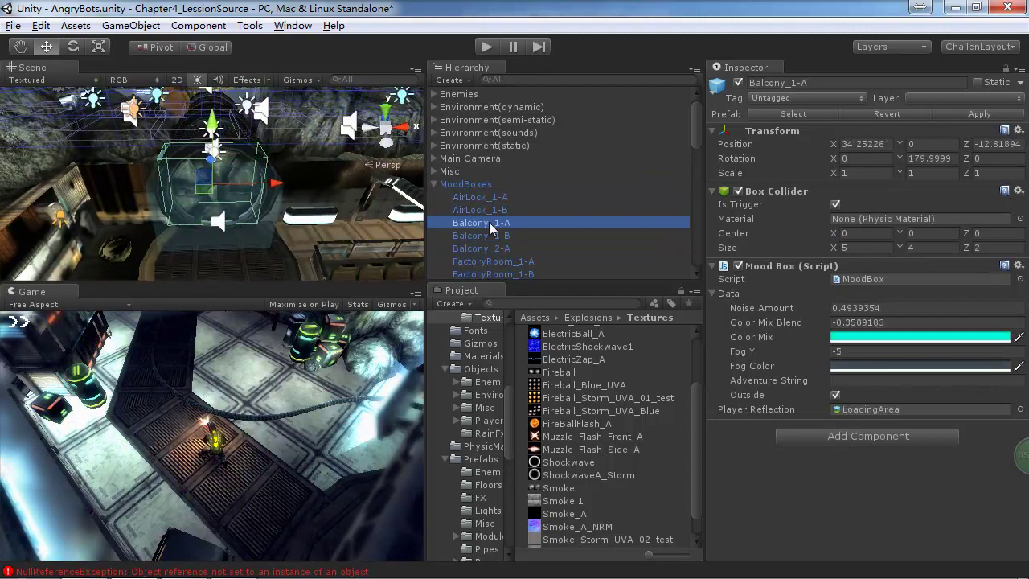
double_click(488, 235)
double_click(486, 245)
- Open the MoodBox script of Balcony_2-A in Visual Studio, skim its code and return to Unity
double_click(893, 278)
scroll(361, 293, down, 2)
scroll(361, 293, up, 2)
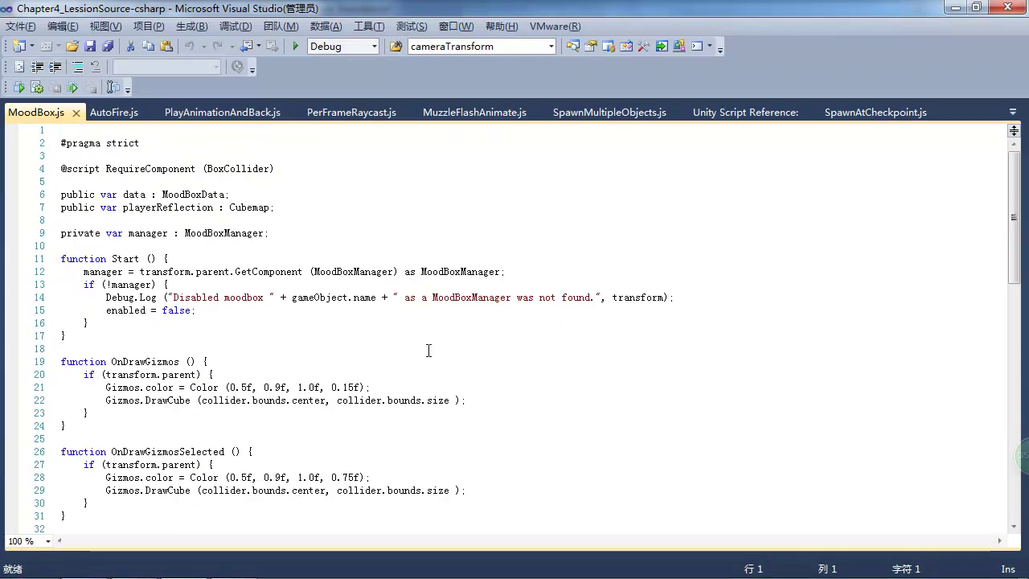
key(alt+Tab)
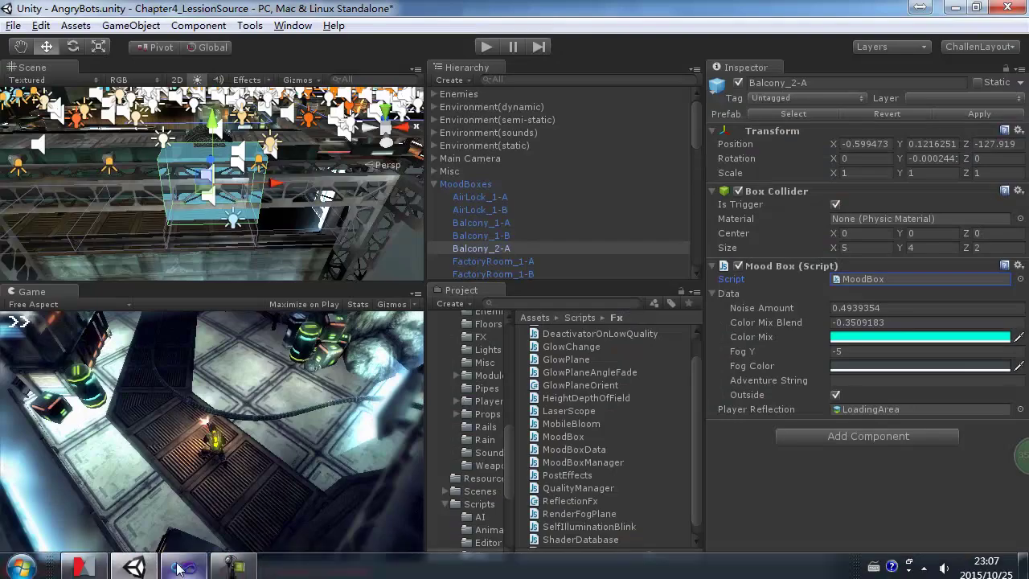
- Check the Mindjet notes on the sliding door, and select the first PlayerSlideDoor under Environment(semi-static), Doors, DoorsAirlock in Unity
click(80, 568)
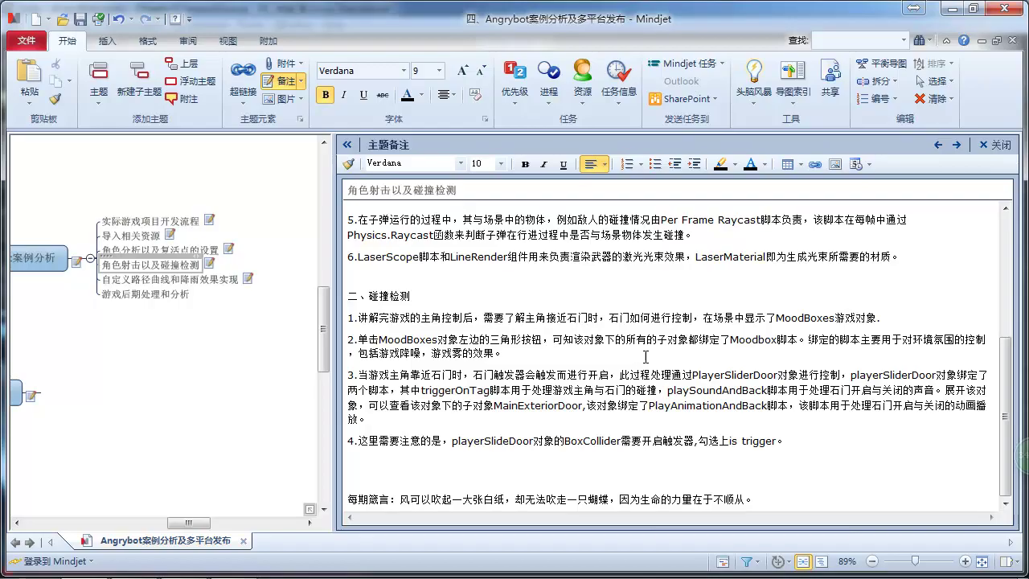
key(alt+Tab)
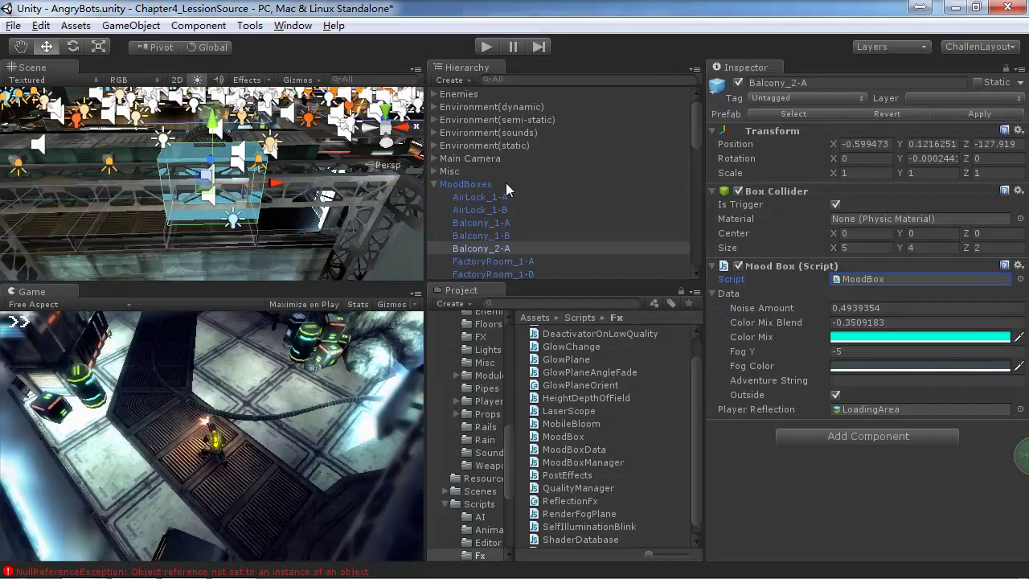
click(435, 107)
click(435, 108)
click(434, 120)
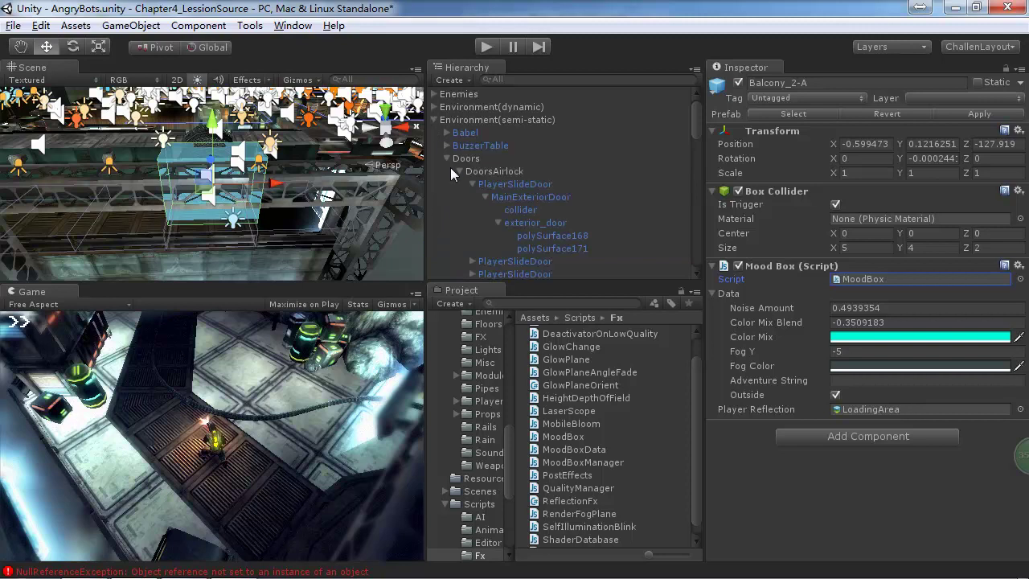
click(472, 186)
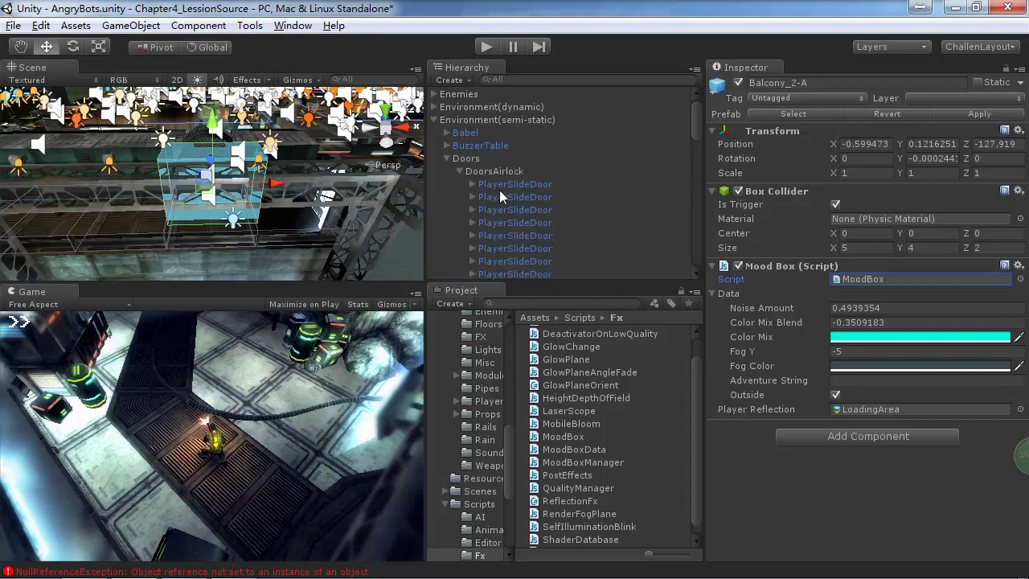
click(502, 184)
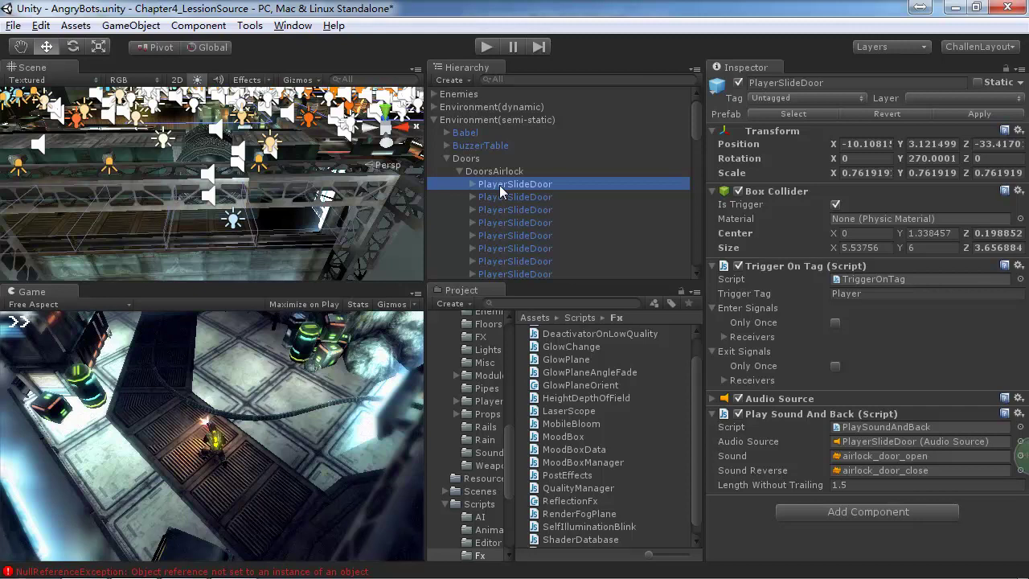
- Frame the first three PlayerSlideDoor objects in the Scene view and examine their trigger colliders from several angles
double_click(499, 185)
alt+drag(232, 220, 158, 281)
double_click(516, 196)
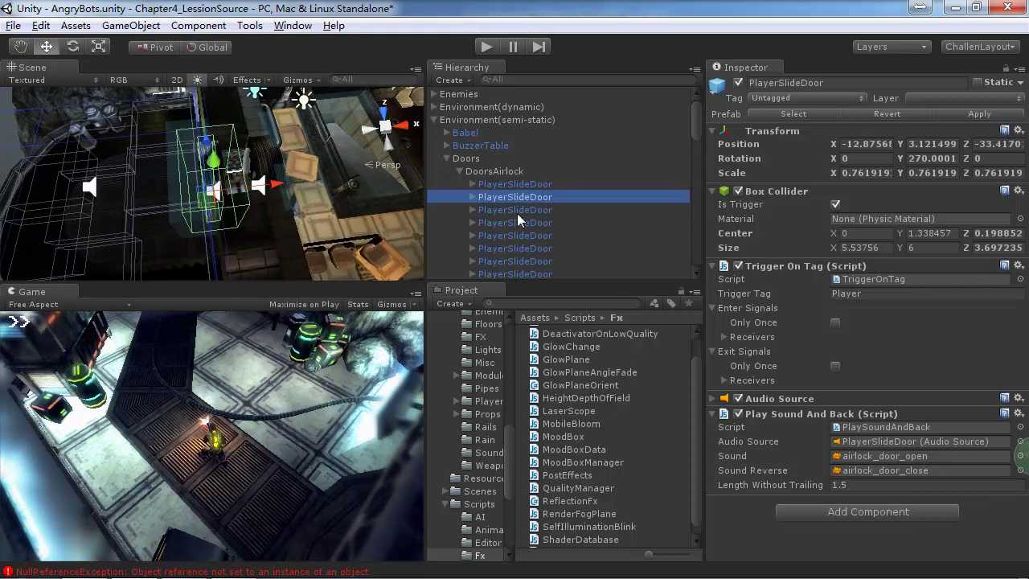
click(518, 208)
double_click(518, 208)
alt+drag(105, 236, 396, 225)
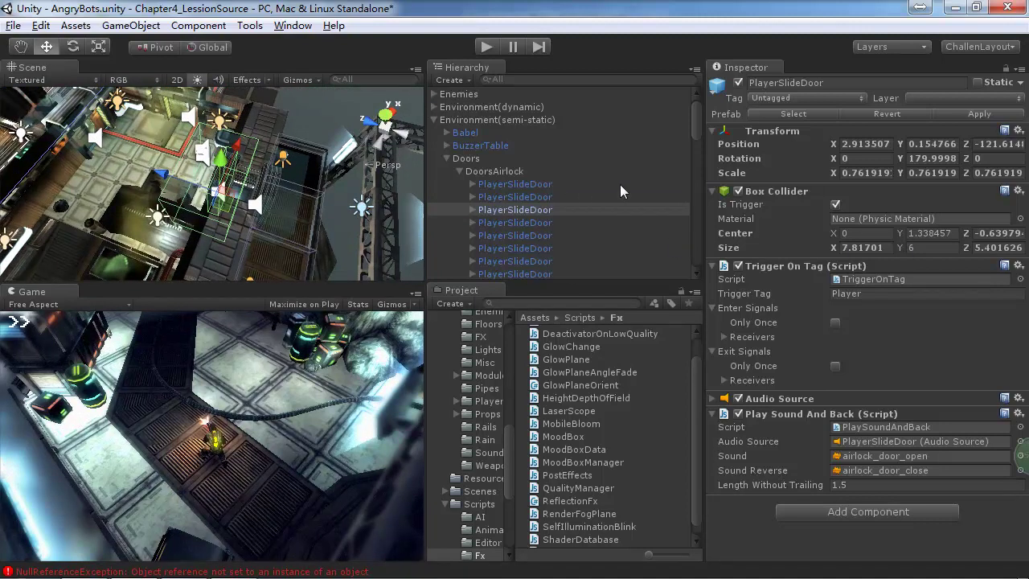
drag(698, 125, 691, 273)
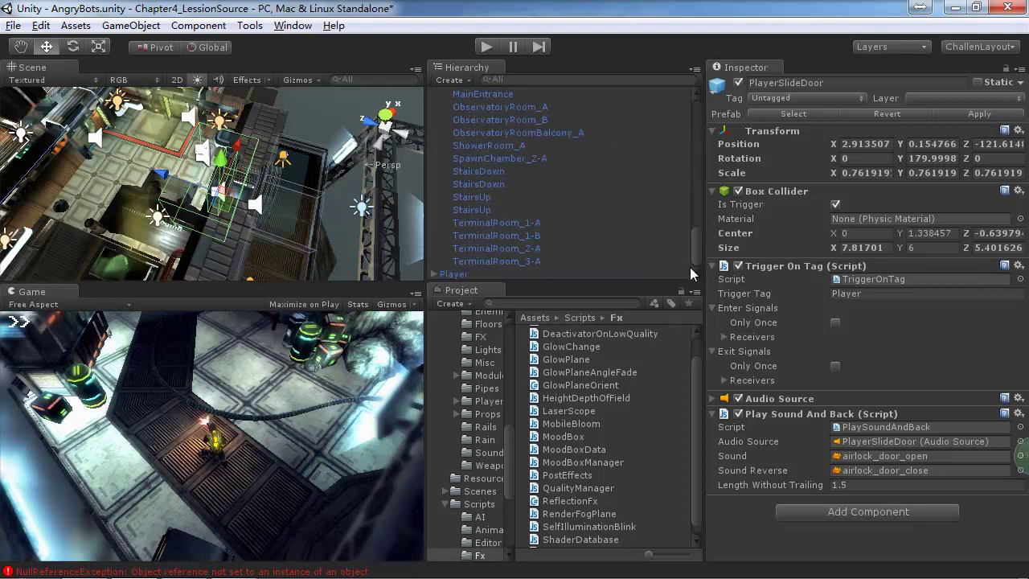
- Frame the Player in the Scene view and pick the surrounding geometry, including a GlowPlaneLamp and LayOut, to identify nearby objects
double_click(459, 274)
scroll(290, 208, down, 6)
middle_drag(296, 205, 121, 293)
scroll(299, 210, up, 1)
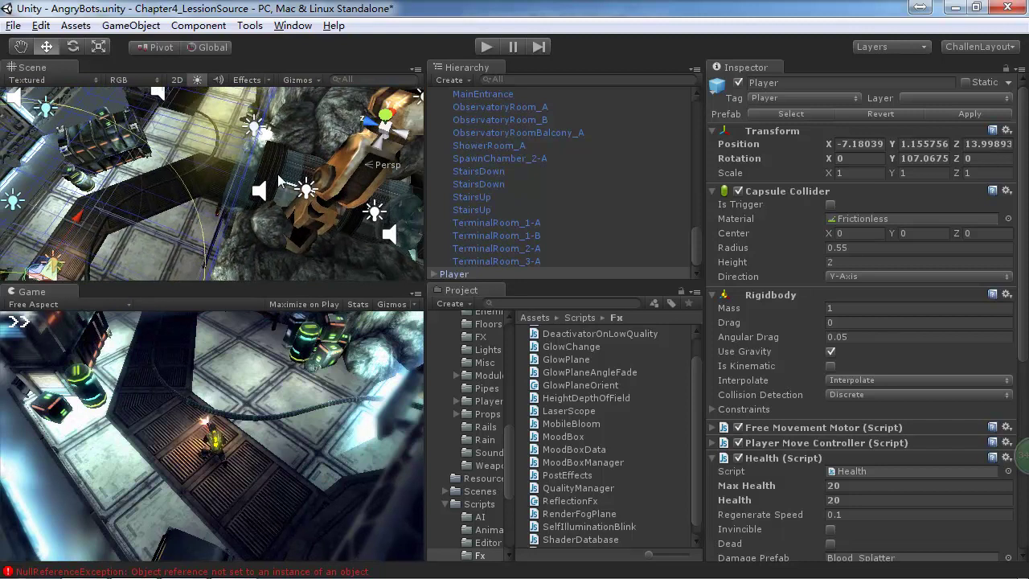
click(280, 182)
click(269, 169)
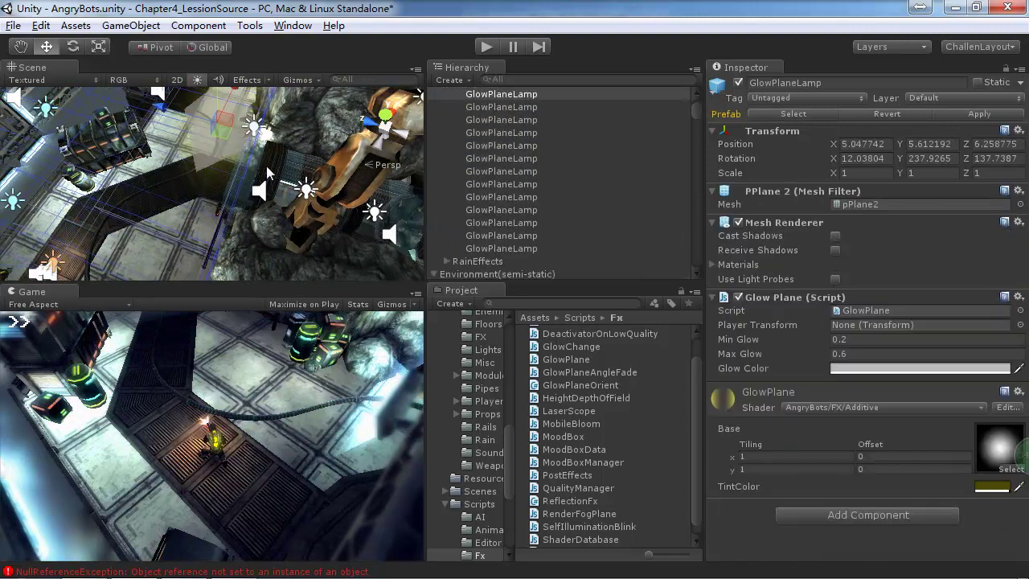
click(270, 168)
right_drag(271, 168, 238, 171)
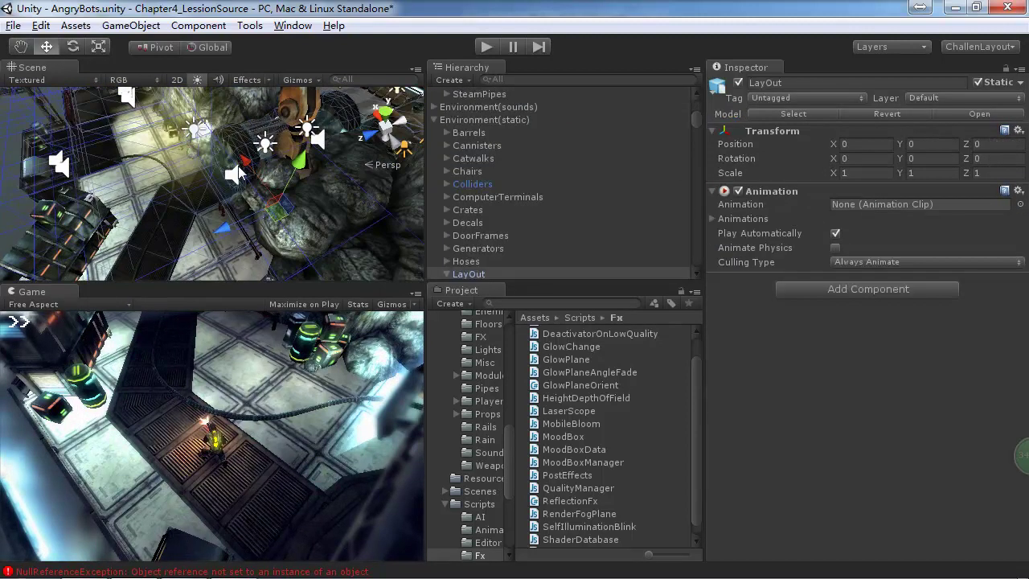
scroll(233, 150, up, 20)
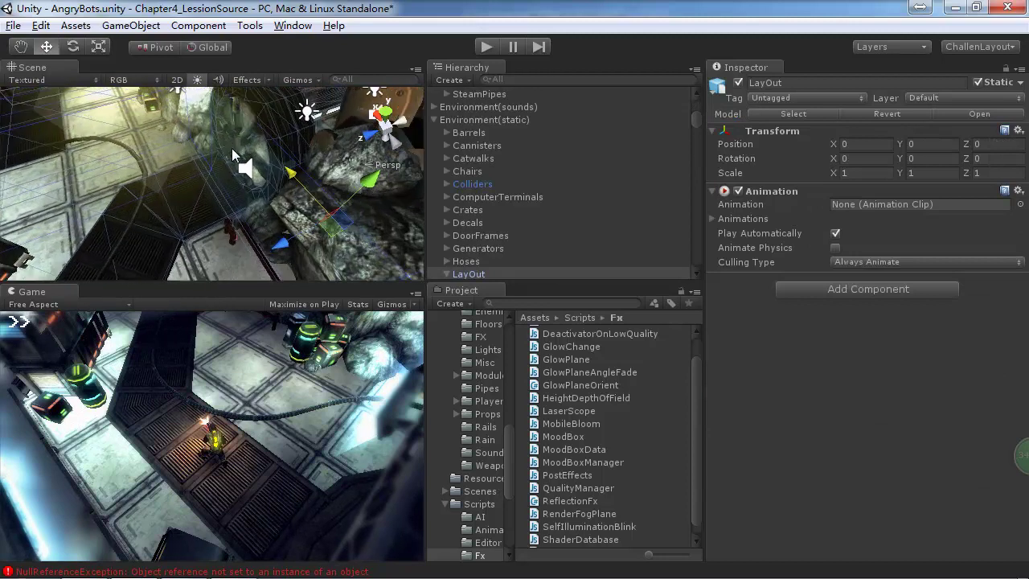
- Pick a GlowPlaneLamp near the entrance and examine the round door from a low side angle
click(251, 145)
mouse_move(254, 154)
right_down()
mouse_move(280, 141)
mouse_move(269, 144)
right_up()
middle_drag(269, 145, 239, 184)
right_drag(239, 183, 237, 278)
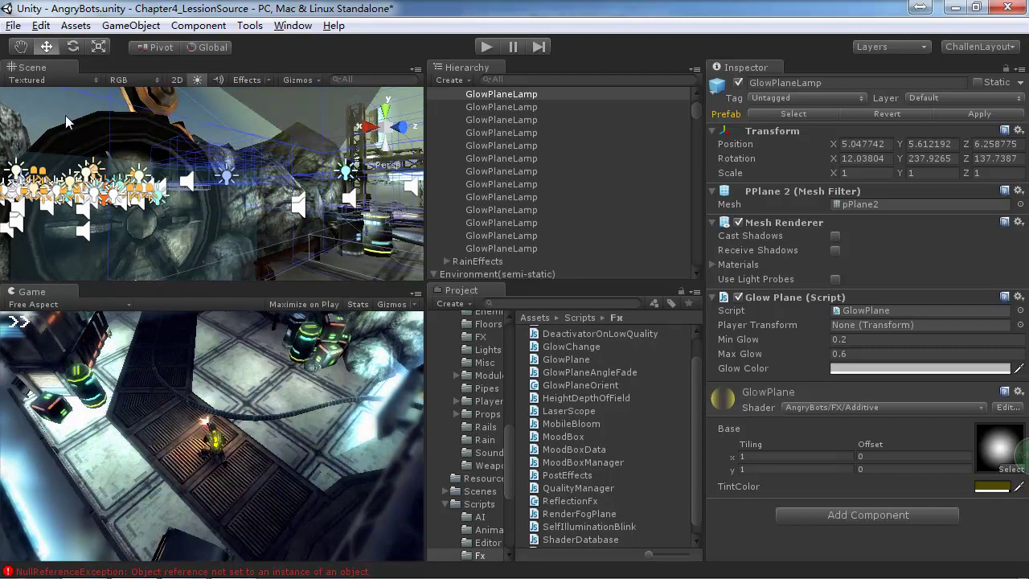
- Select the MoodBoxes object by its volume at the round door, and switch it off and on again to compare the scene
click(76, 137)
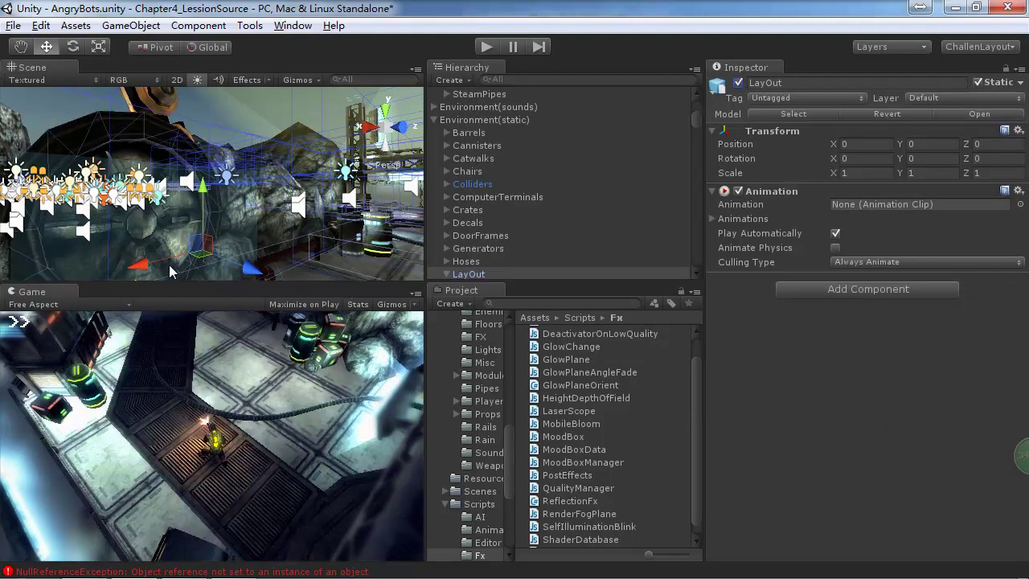
click(168, 241)
middle_drag(168, 241, 217, 262)
scroll(217, 263, up, 2)
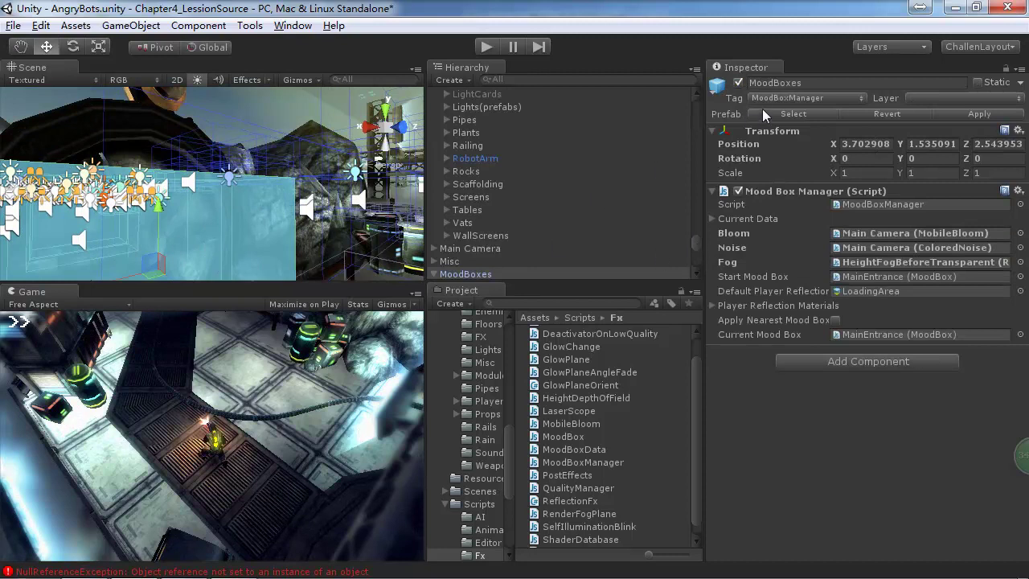
click(738, 83)
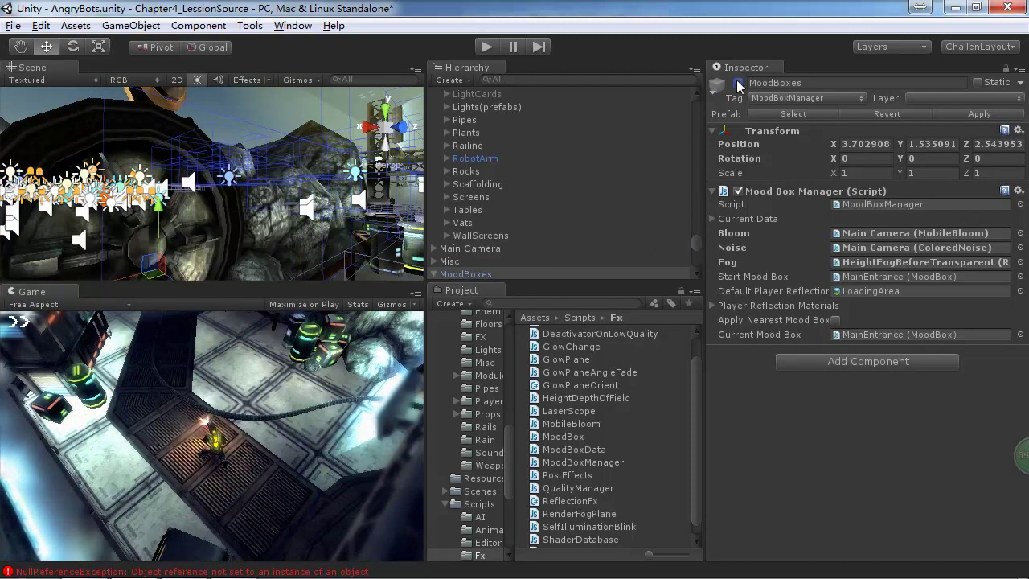
drag(696, 240, 702, 252)
scroll(702, 251, down, 5)
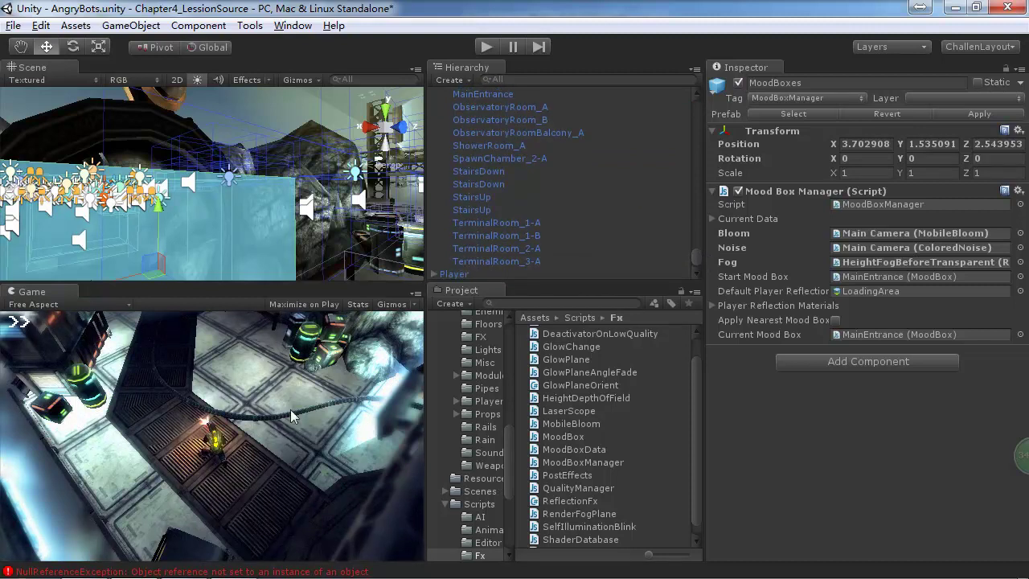
- Inspect the Box Collider and Mood Box settings of the second StairsUp and AirLock_1-A under MoodBoxes
click(496, 210)
scroll(514, 226, up, 10)
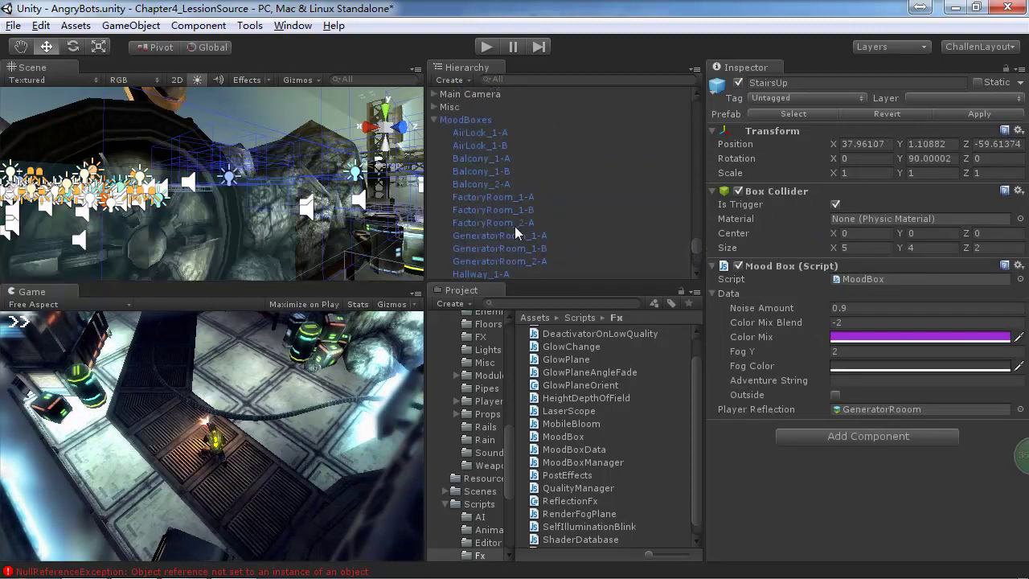
click(475, 181)
scroll(480, 189, up, 3)
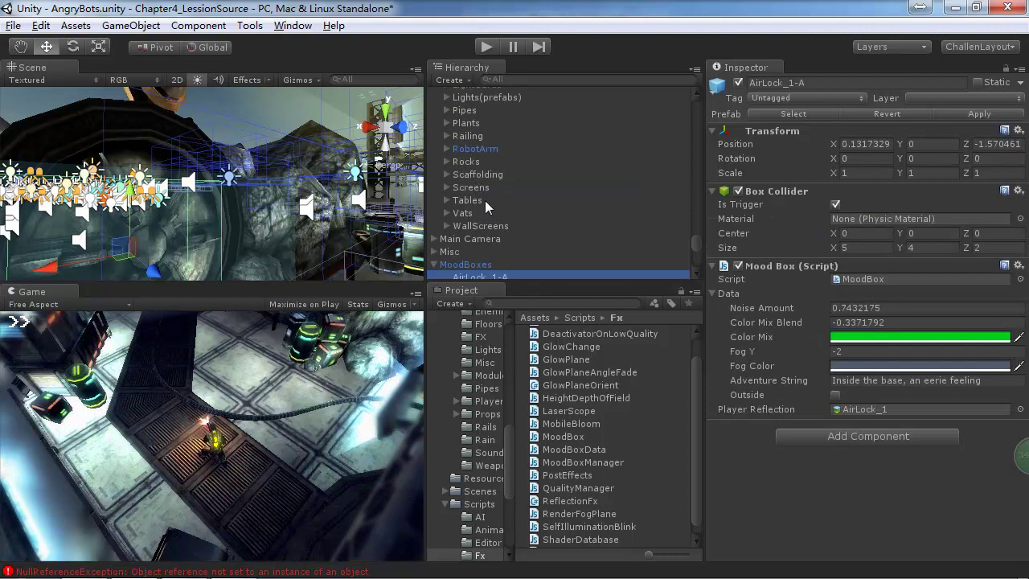
scroll(483, 221, up, 8)
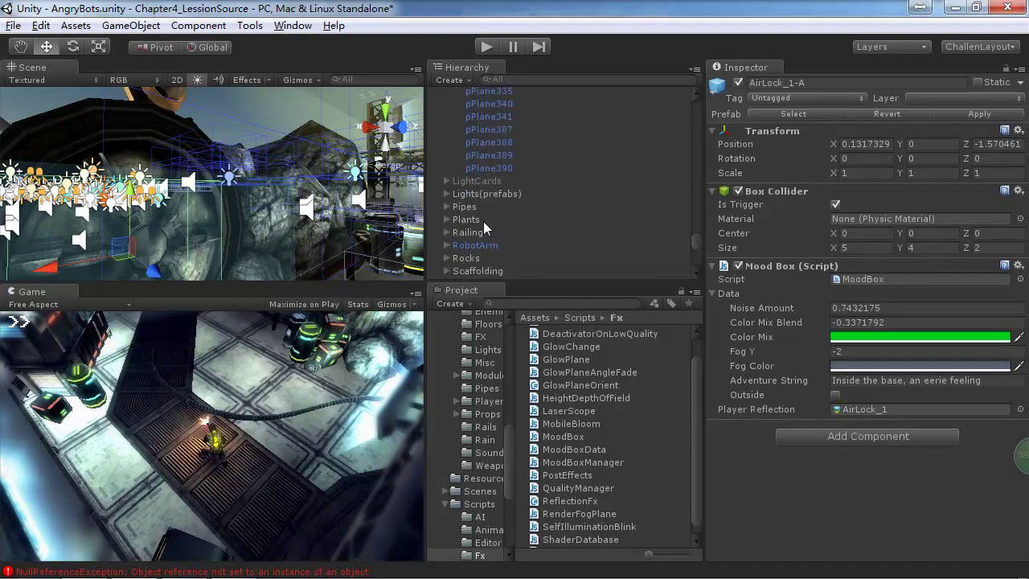
- Collapse Environment(static) in the Hierarchy, and frame the first PlayerSlideDoor to examine its trigger collider from above
drag(690, 237, 707, 120)
click(446, 131)
scroll(467, 161, up, 4)
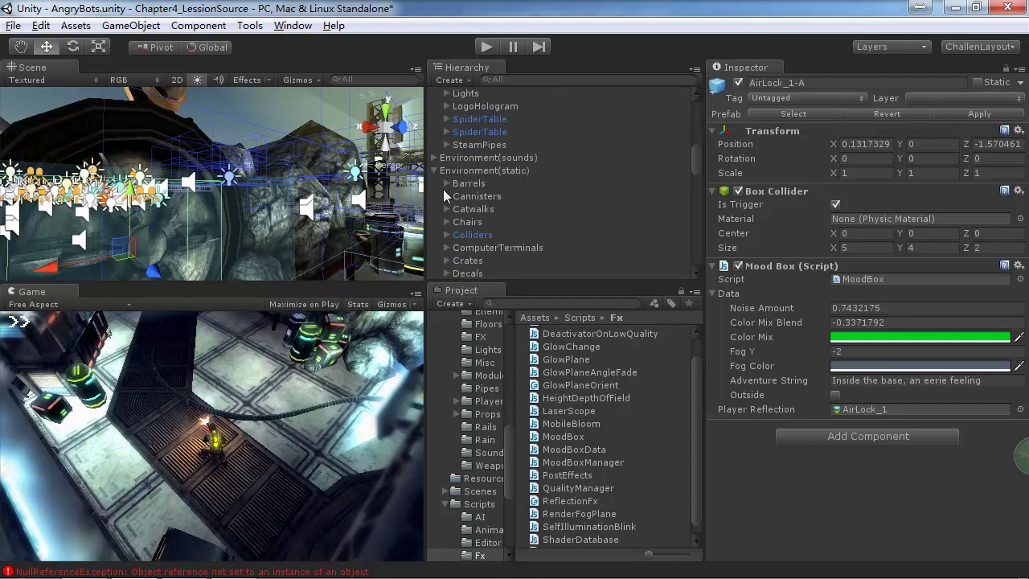
click(433, 170)
scroll(443, 195, up, 5)
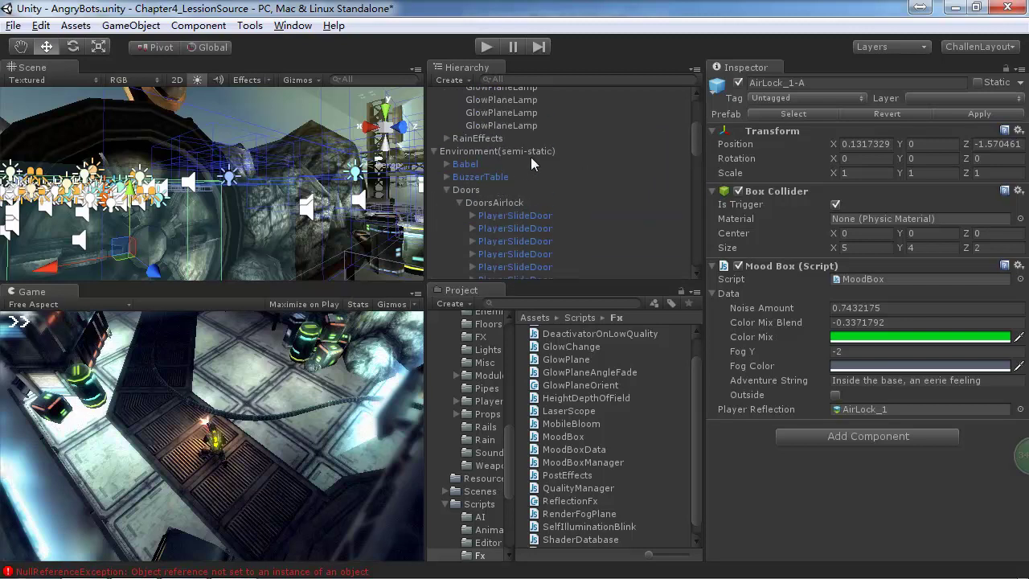
double_click(513, 217)
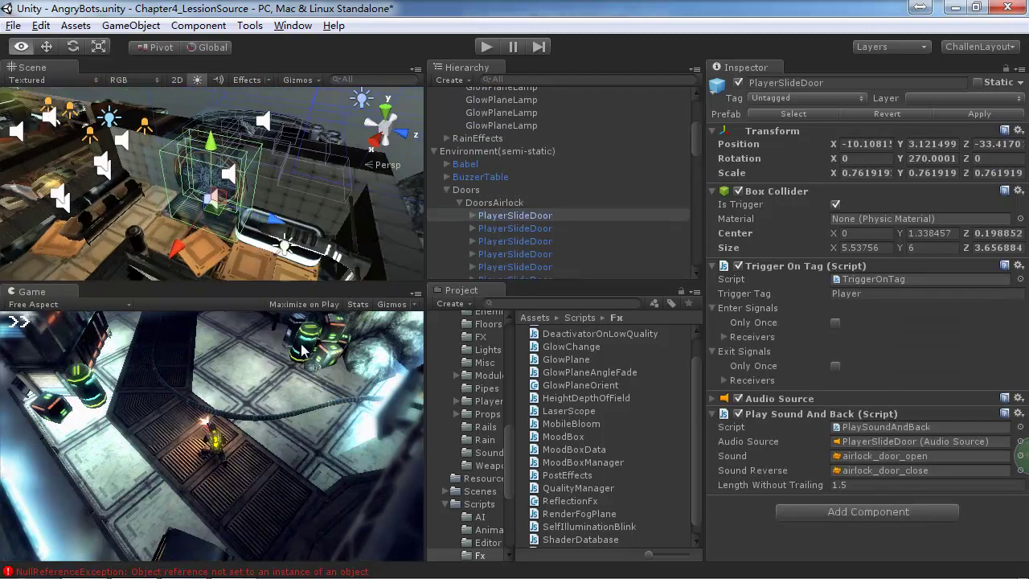
alt+drag(242, 431, 241, 229)
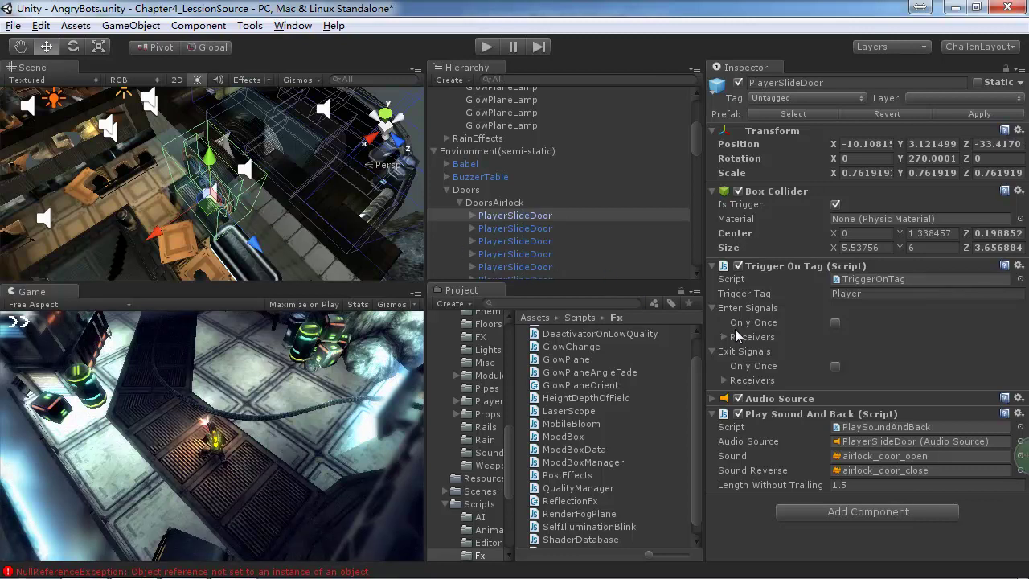
- Review the Mood Box settings of AirLock_1-A, AirLock_1-B and Balcony_1-A under MoodBoxes
drag(701, 191, 696, 191)
drag(695, 151, 694, 187)
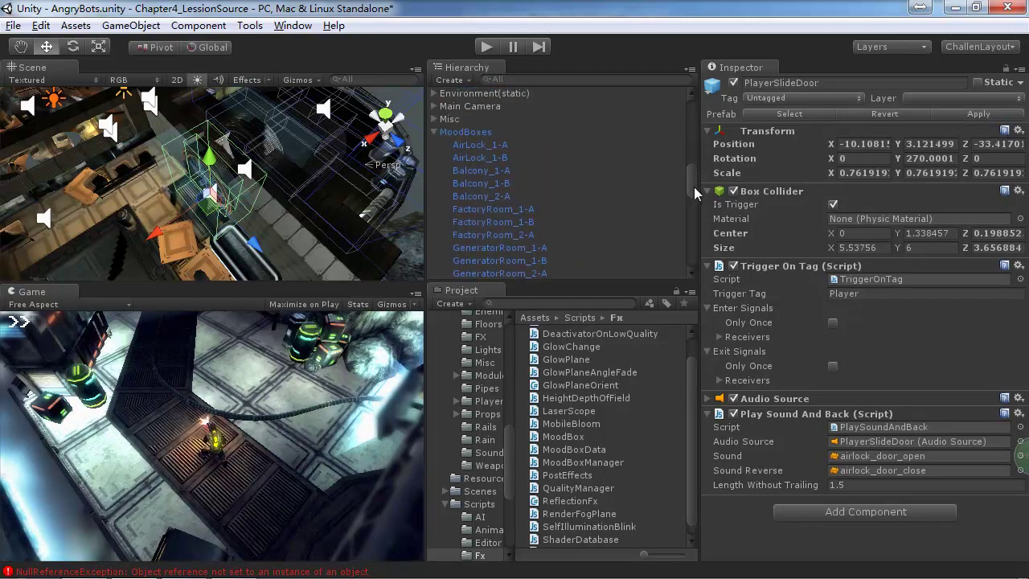
click(474, 145)
click(480, 157)
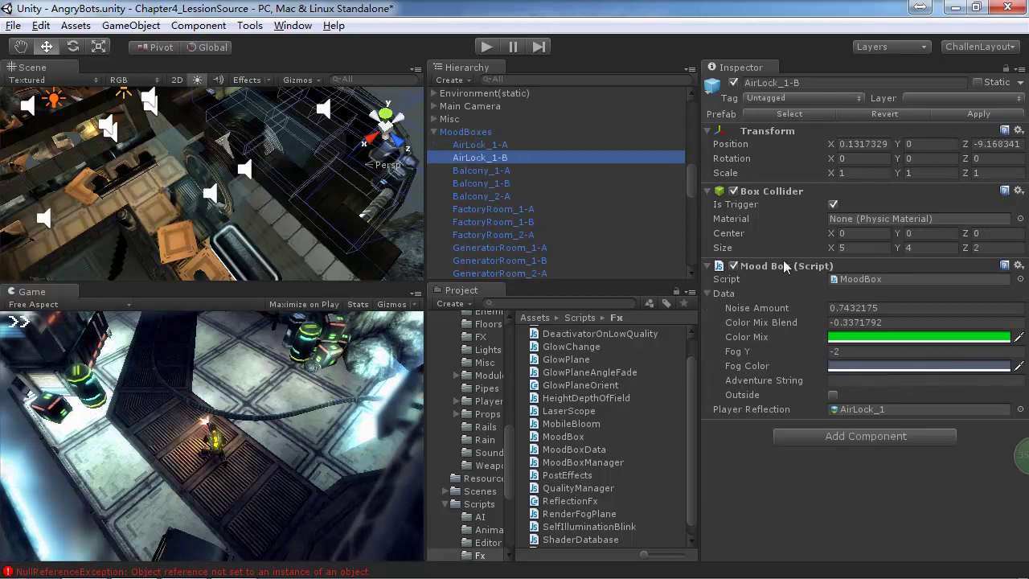
double_click(481, 171)
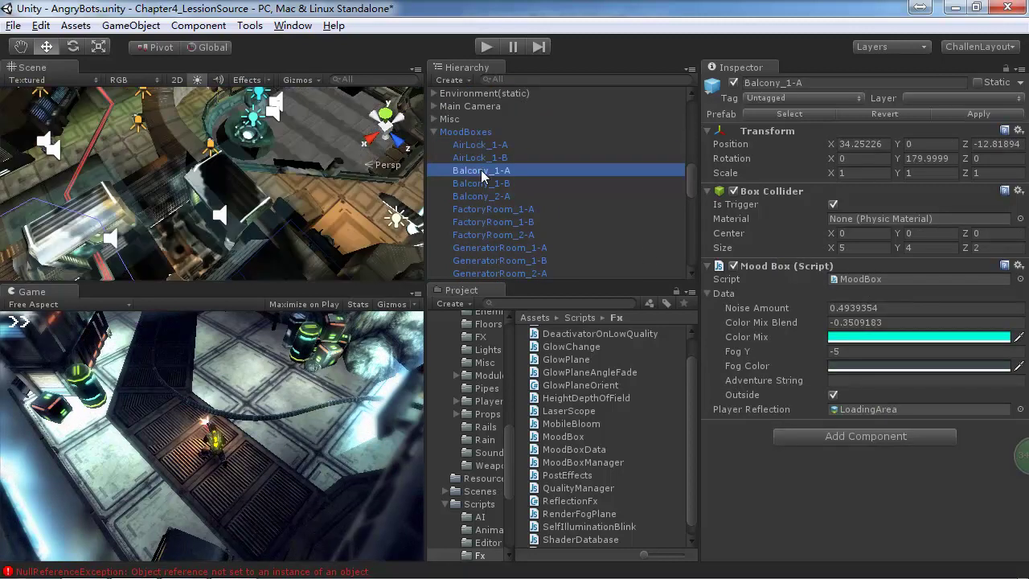
click(496, 146)
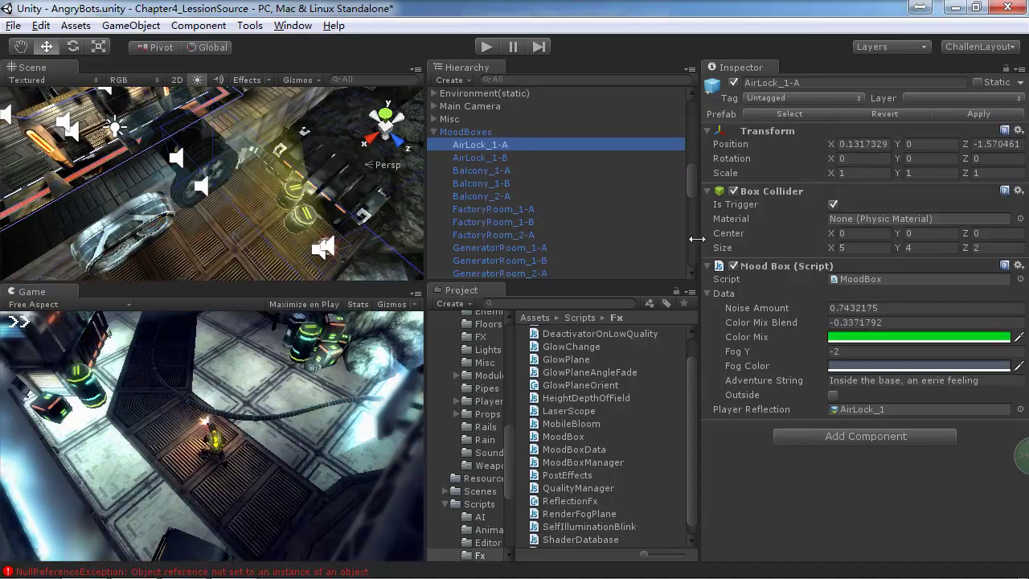
- Open AirLock_1-A's MoodBox script in Visual Studio, and look through the open scripts from AutoFire.js to SpawnMultipleObjects.js
double_click(871, 281)
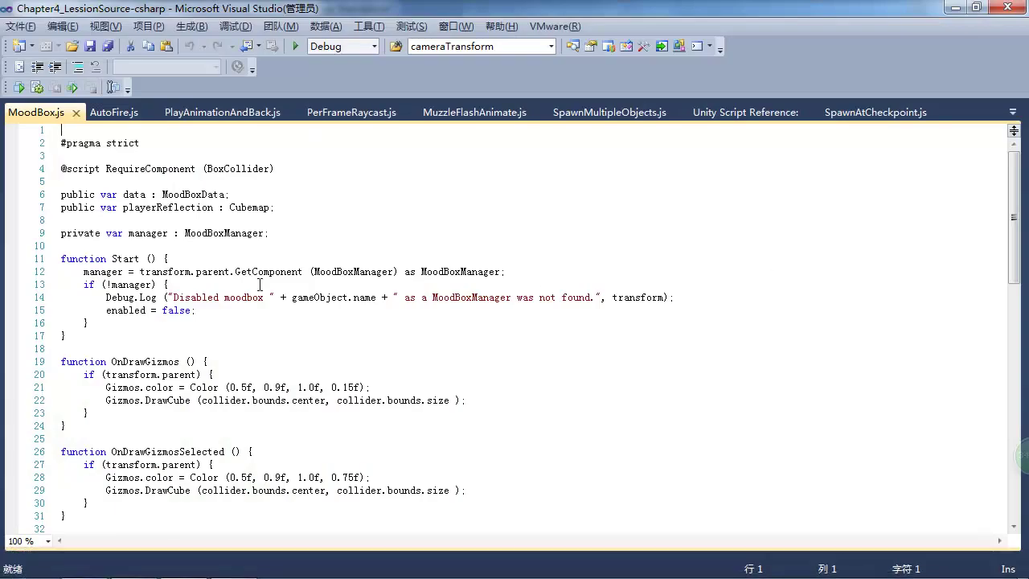
click(113, 113)
click(223, 112)
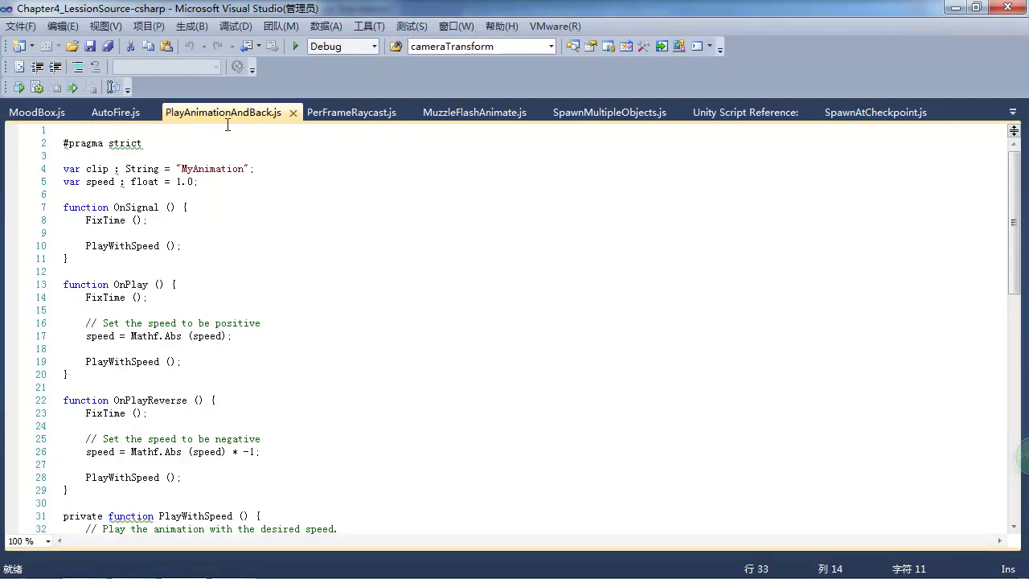
click(386, 113)
click(462, 112)
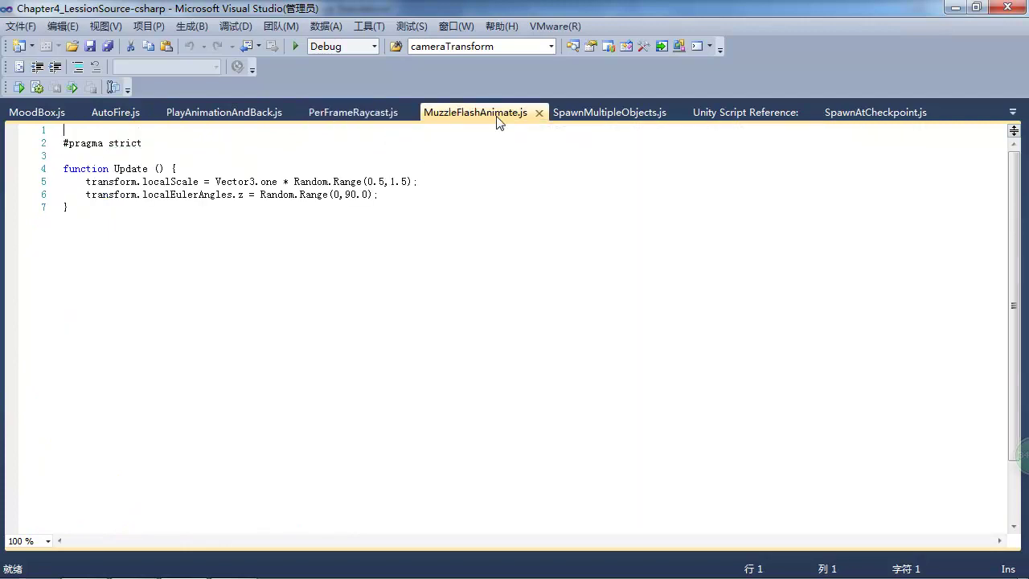
click(593, 113)
- Close the Unity Script Reference page and SpawnAtCheckpoint.js in Visual Studio, and return to Unity
click(719, 117)
click(806, 112)
click(840, 114)
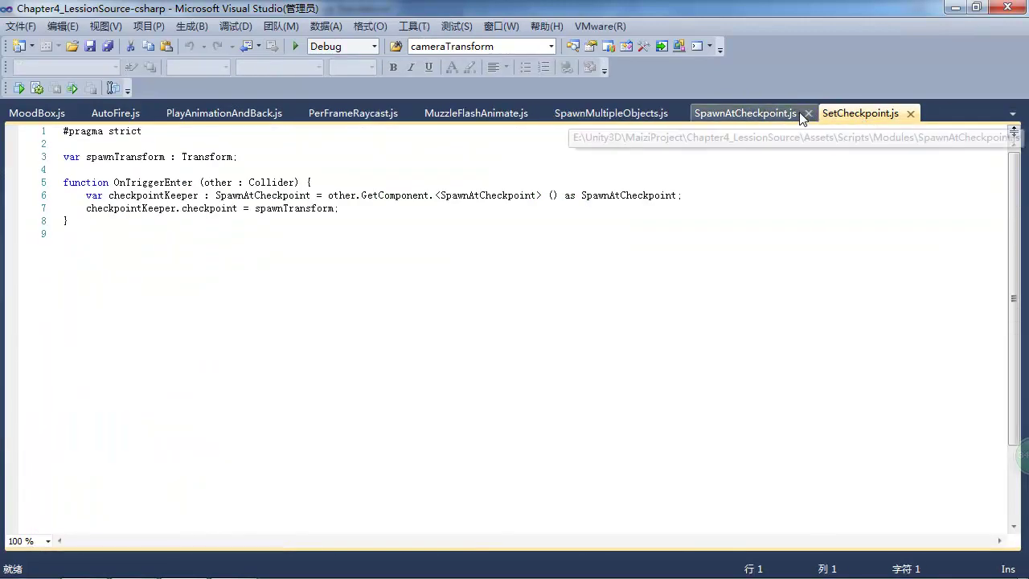
click(764, 113)
click(836, 116)
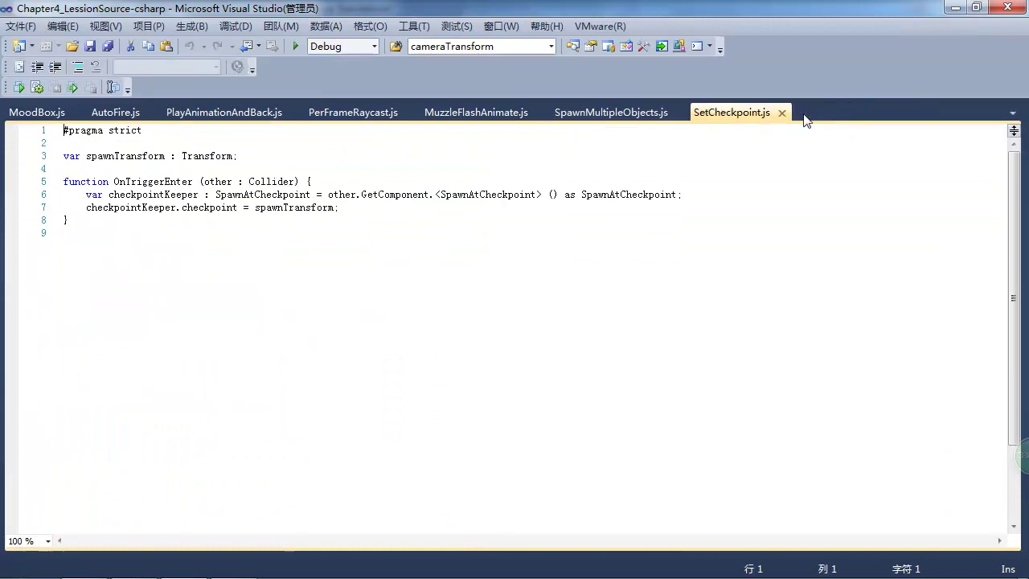
key(alt+Tab)
- Compare the MoodBoxes parent's manager settings with those of AirLock_1-A, and widen the folder column of the Project view
click(487, 146)
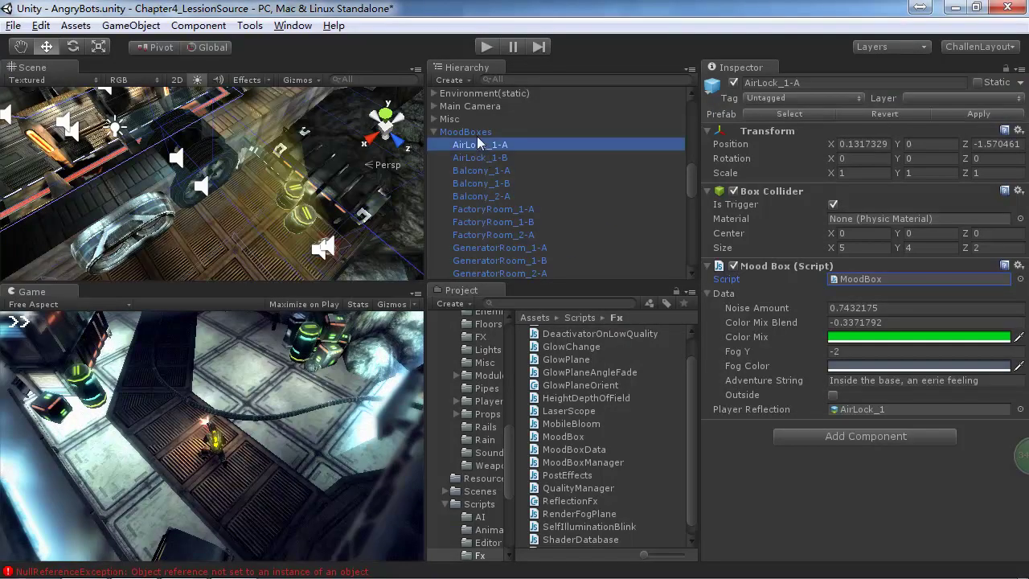
click(468, 132)
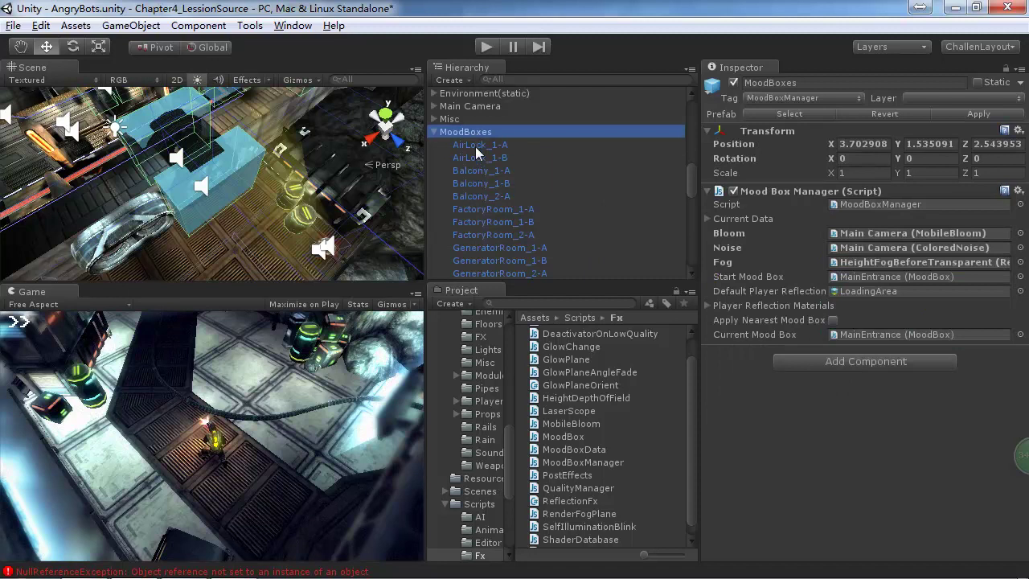
click(477, 149)
scroll(532, 229, down, 3)
drag(520, 342, 558, 344)
- Expand the first PlayerSlideDoor under DoorsAirlock, select its MainExteriorDoor child and open the PlayAnimationAndBack script
drag(689, 185, 690, 271)
scroll(541, 209, up, 10)
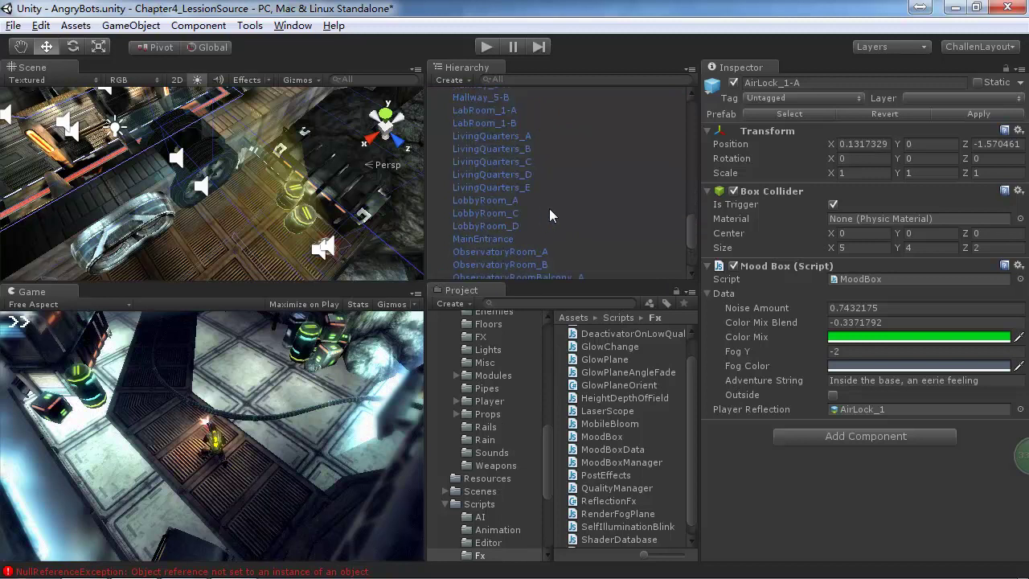
scroll(547, 221, down, 3)
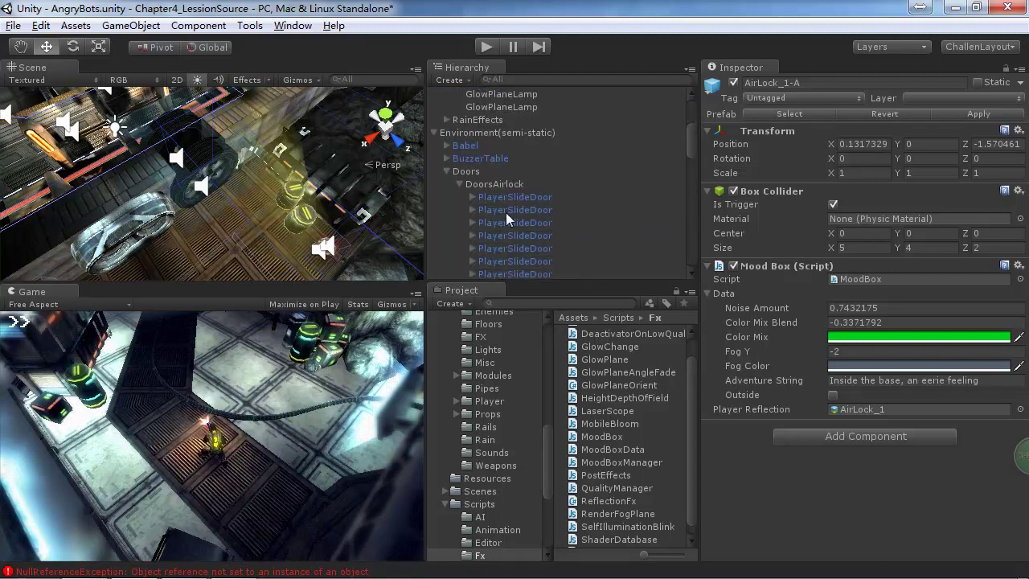
click(497, 199)
click(474, 197)
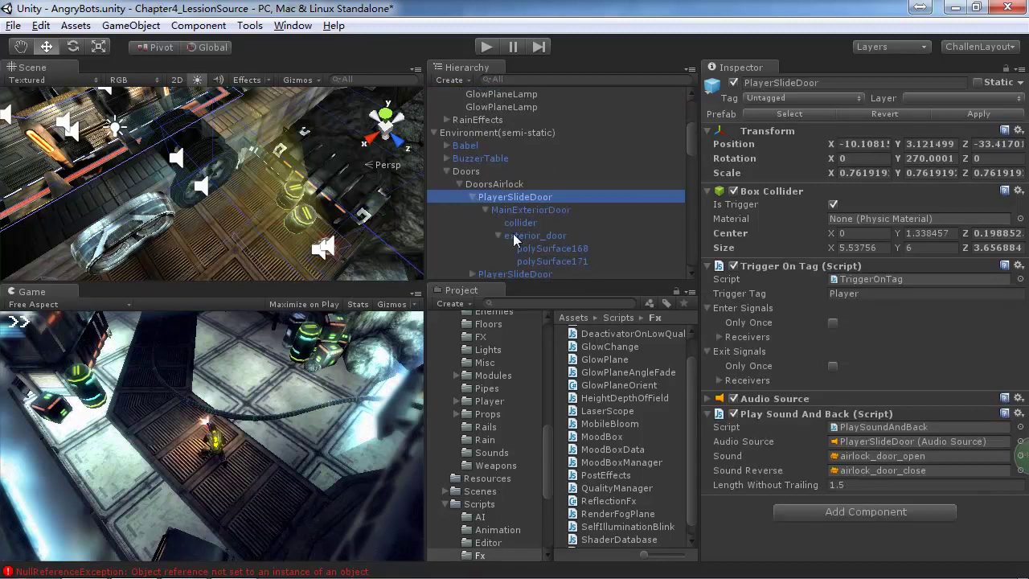
click(492, 210)
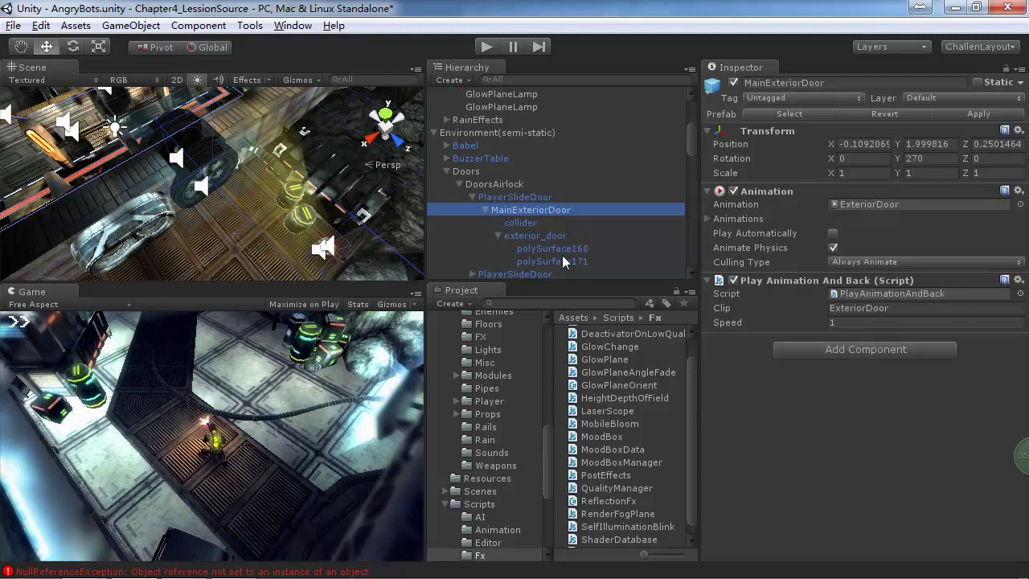
double_click(878, 294)
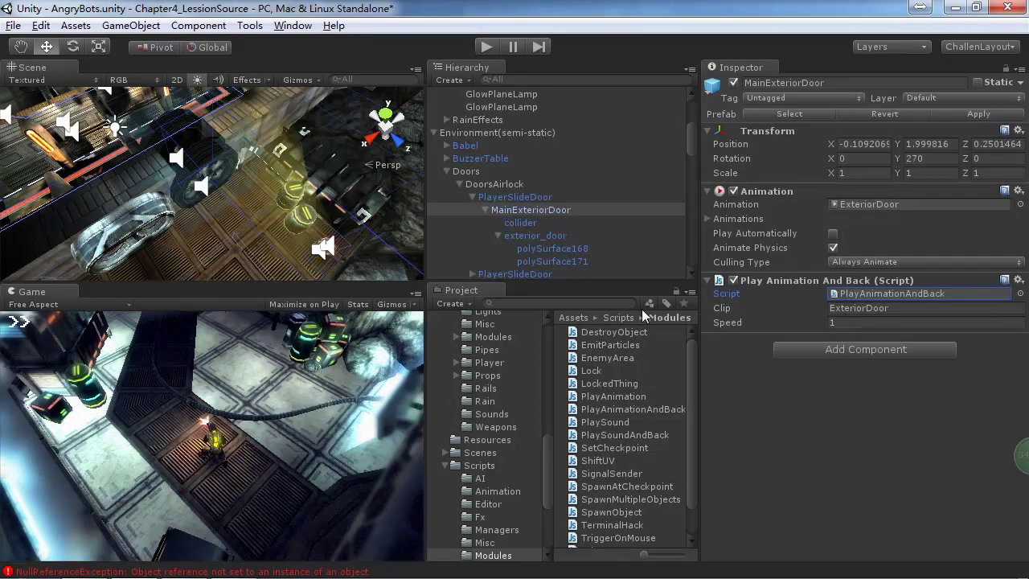
- Search the project assets for "exter", select the ExteriorDoor animation clip and rotate its preview to view the door
click(528, 302)
text(ext)
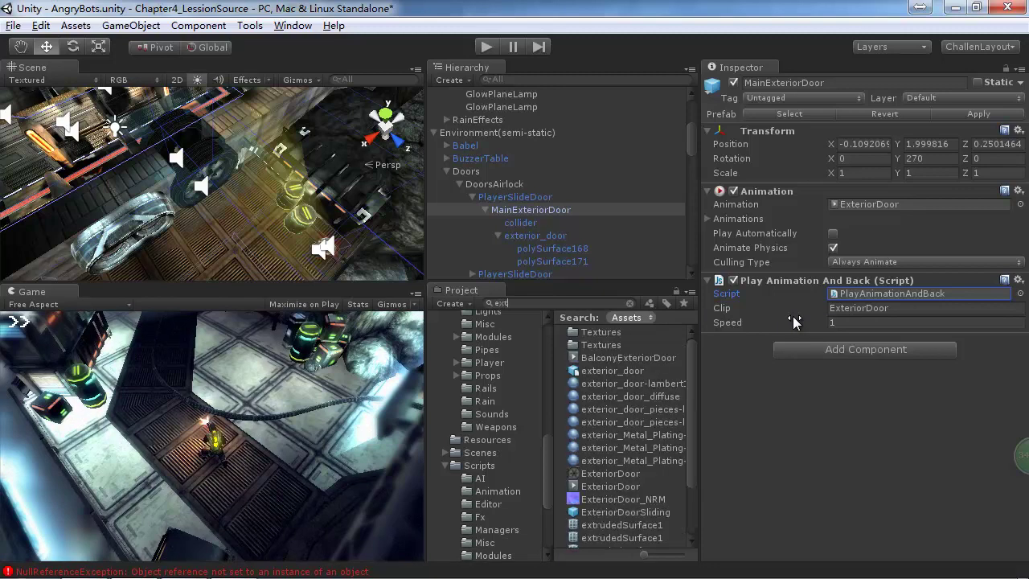
text(er)
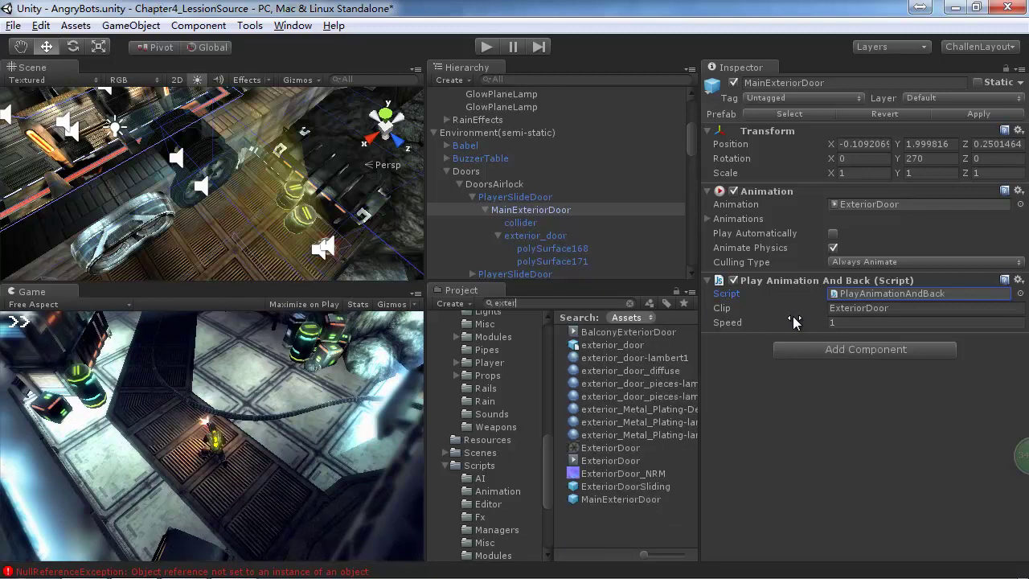
click(630, 447)
click(638, 461)
drag(920, 474, 738, 447)
mouse_move(881, 465)
mouse_down()
mouse_move(885, 486)
mouse_move(920, 483)
mouse_move(878, 479)
mouse_up()
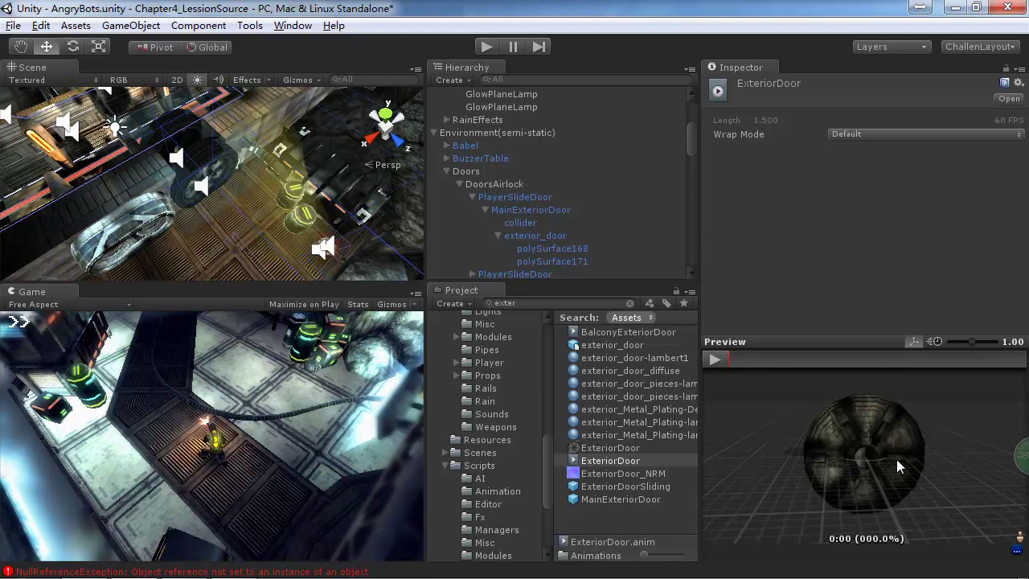
- Play the ExteriorDoor clip preview and collapse the DoorsAirlock, MoodBoxes, Environment(dynamic) and Environment(semi-static) groups in the Hierarchy
click(717, 360)
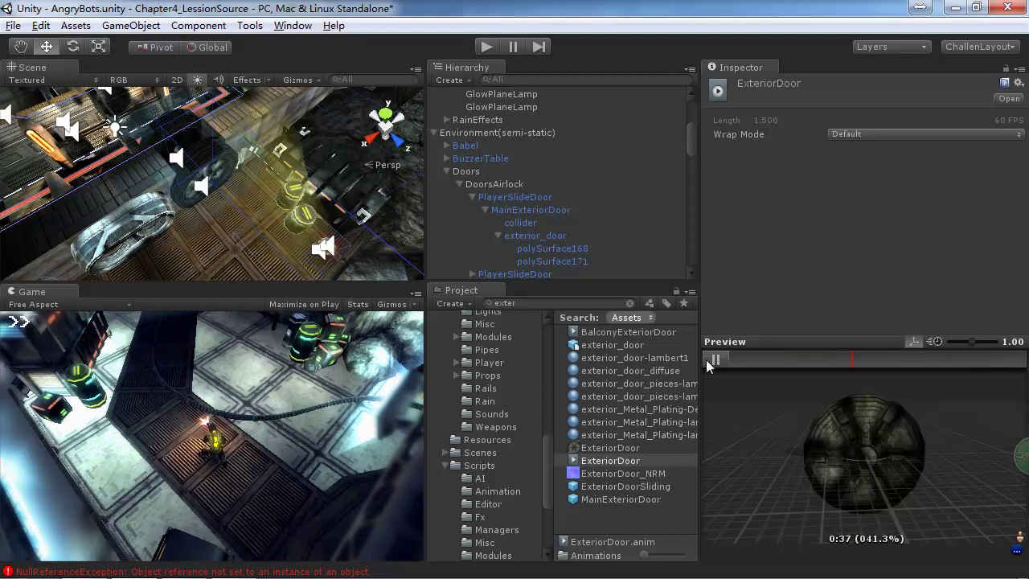
click(459, 184)
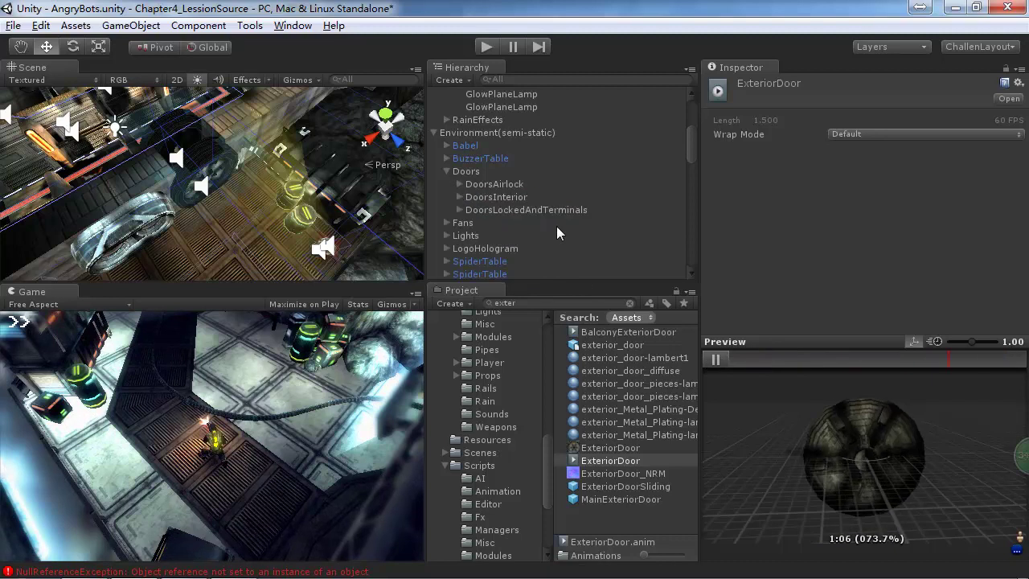
scroll(567, 239, down, 5)
scroll(560, 219, up, 4)
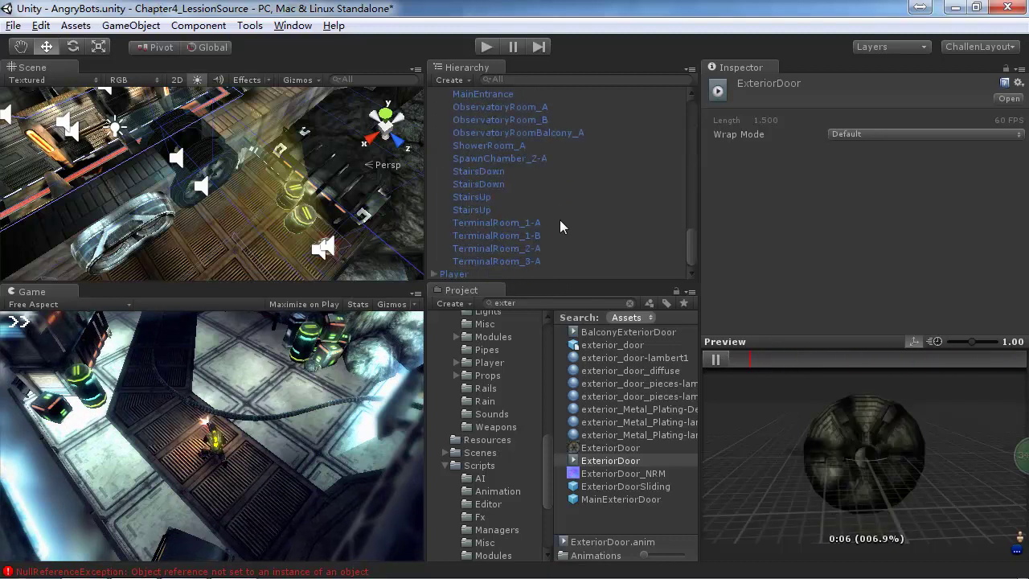
scroll(560, 220, up, 3)
scroll(542, 232, down, 3)
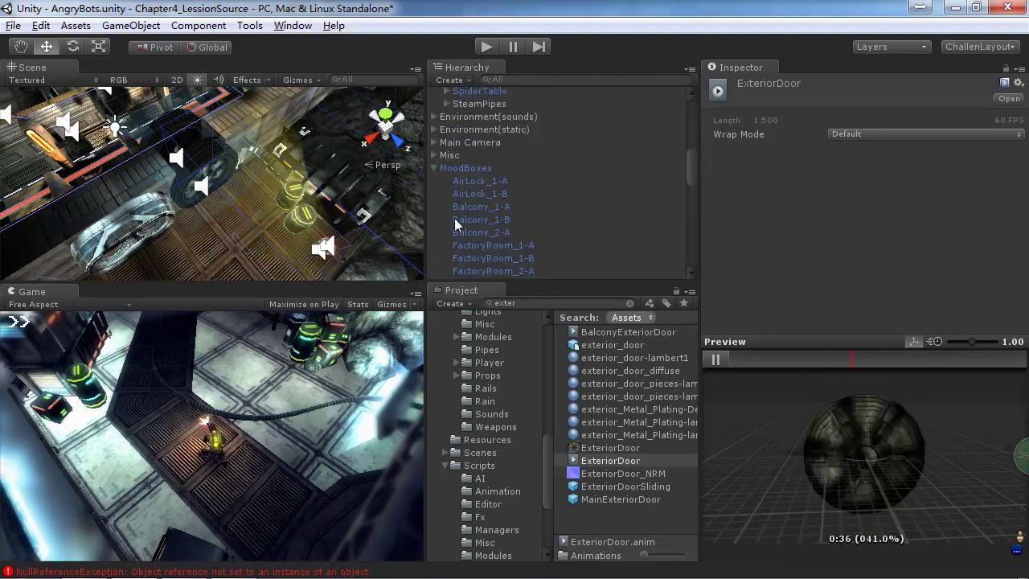
click(434, 168)
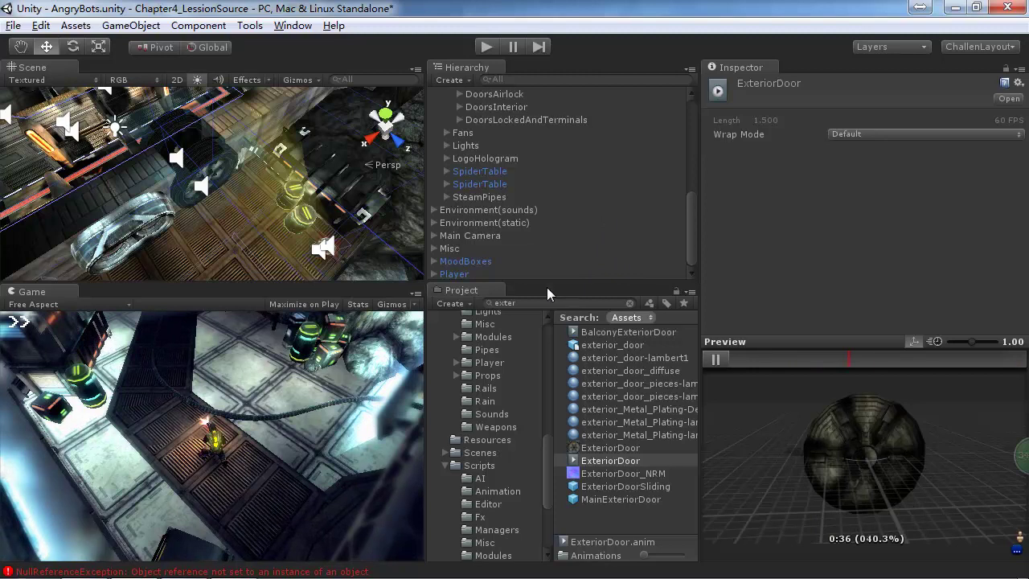
scroll(554, 233, up, 8)
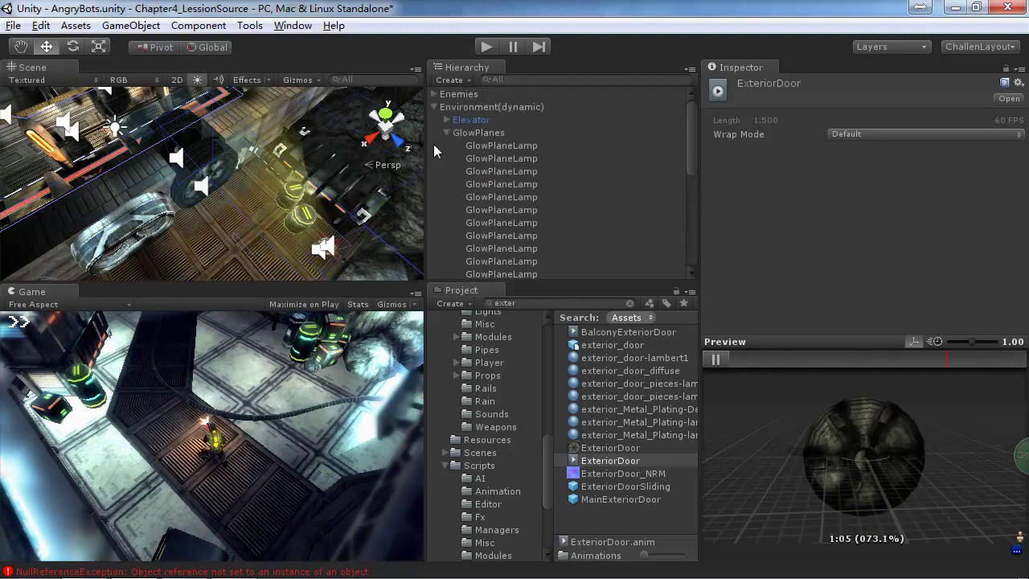
click(434, 107)
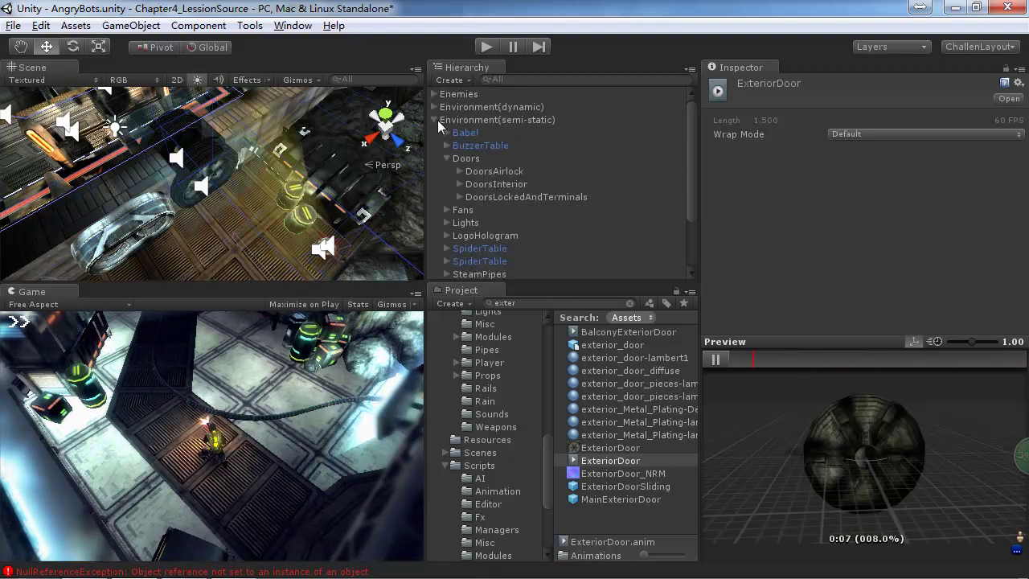
click(435, 120)
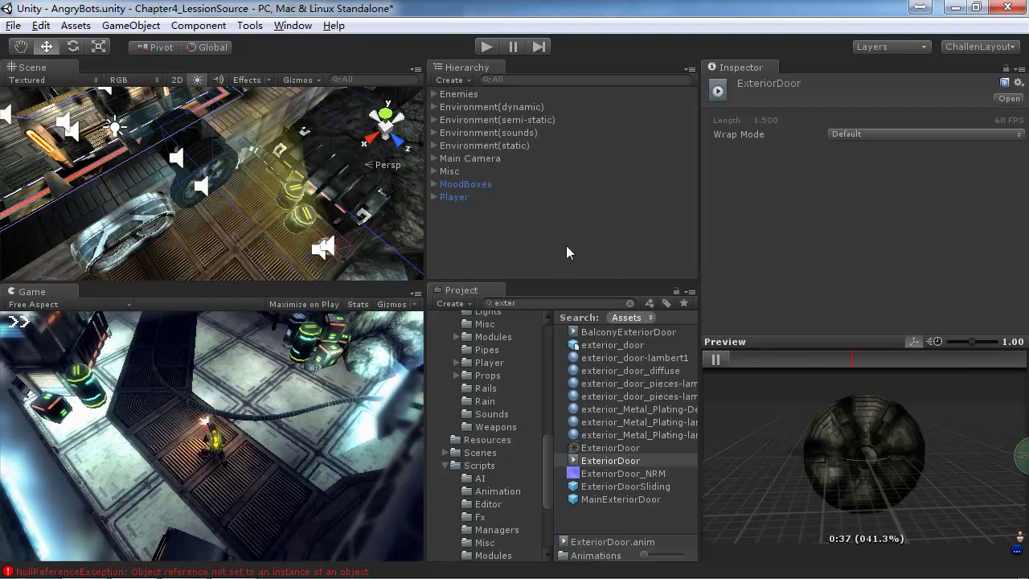
- Review the PlayWithSpeed and FixTime functions of PlayAnimationAndBack.js in Visual Studio, and return to Unity
key(alt+Tab)
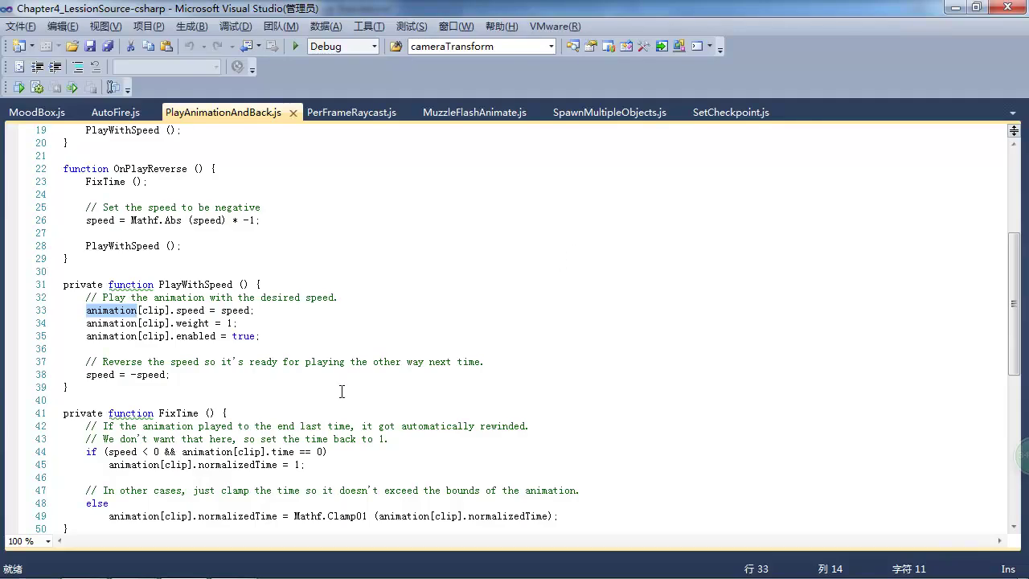
key(alt+Tab)
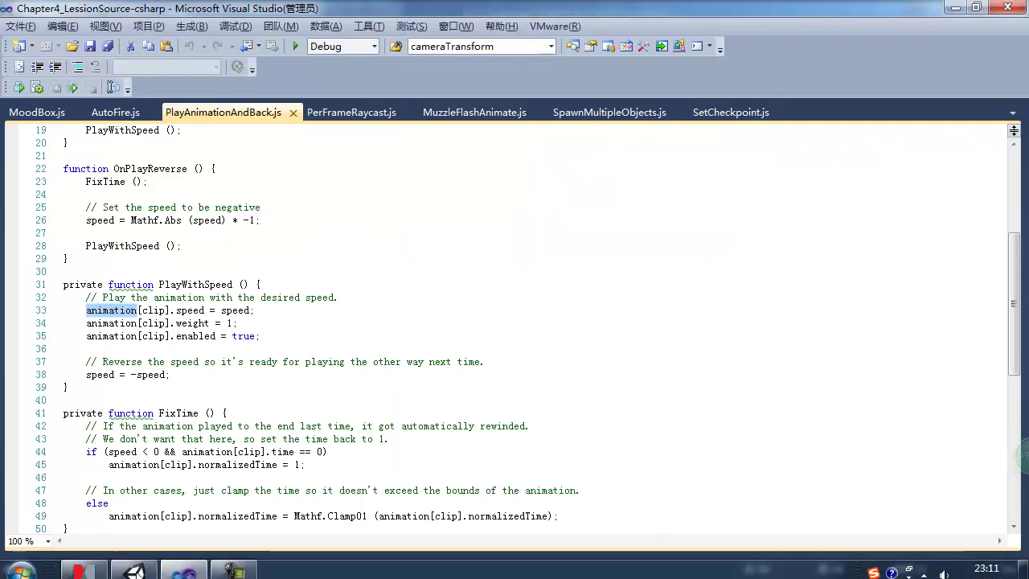
click(103, 567)
click(142, 570)
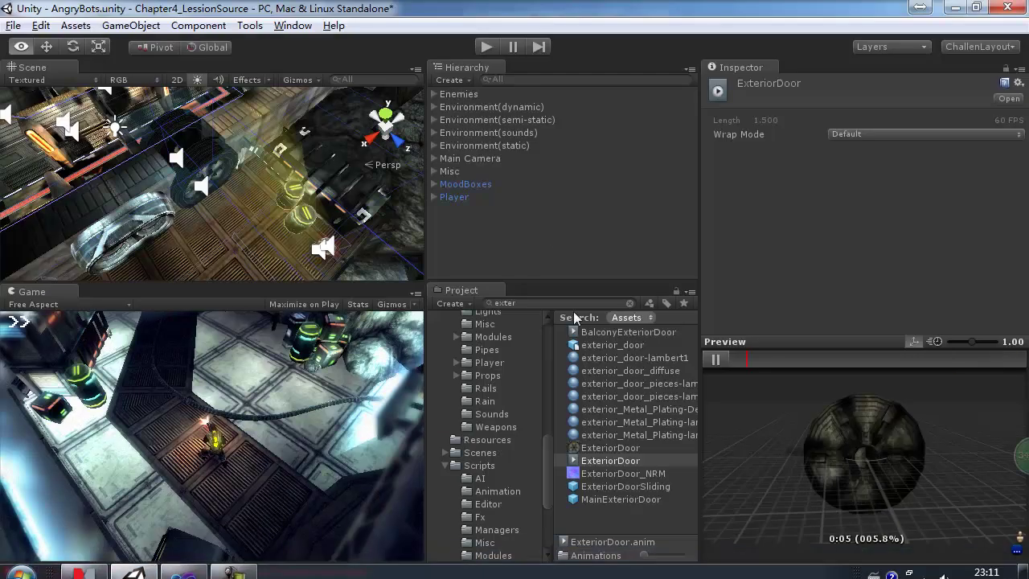
- Select and expand MoodBoxes, and reopen DoorsAirlock under Environment(semi-static) to examine the first PlayerSlideDoor's trigger and scripts
click(444, 187)
click(435, 184)
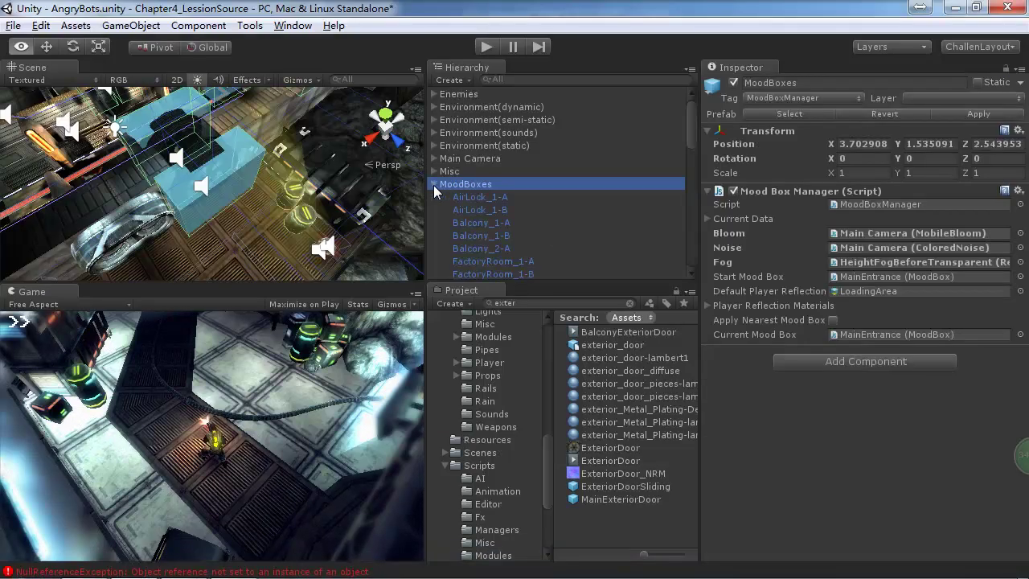
click(435, 119)
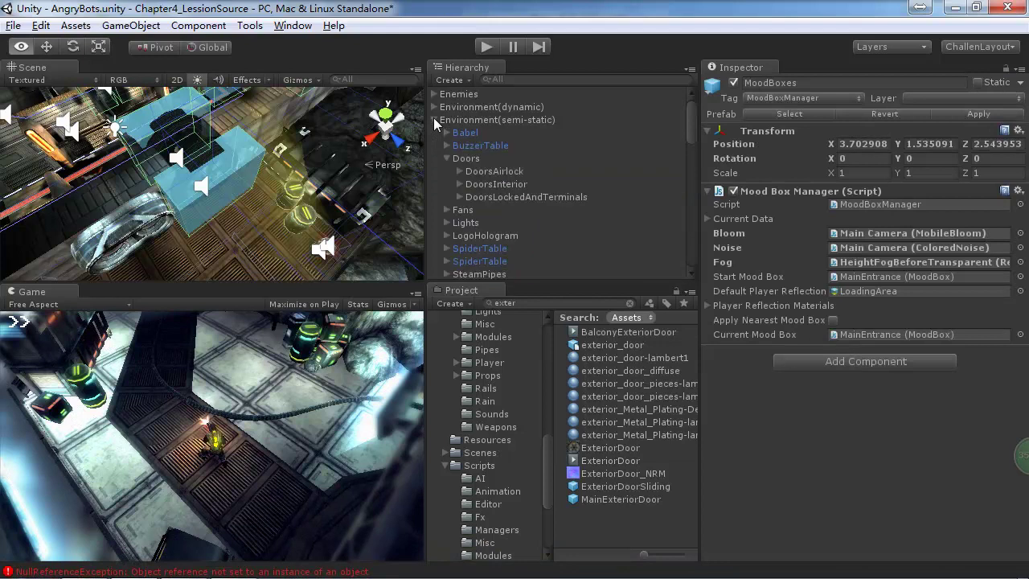
click(464, 158)
click(459, 170)
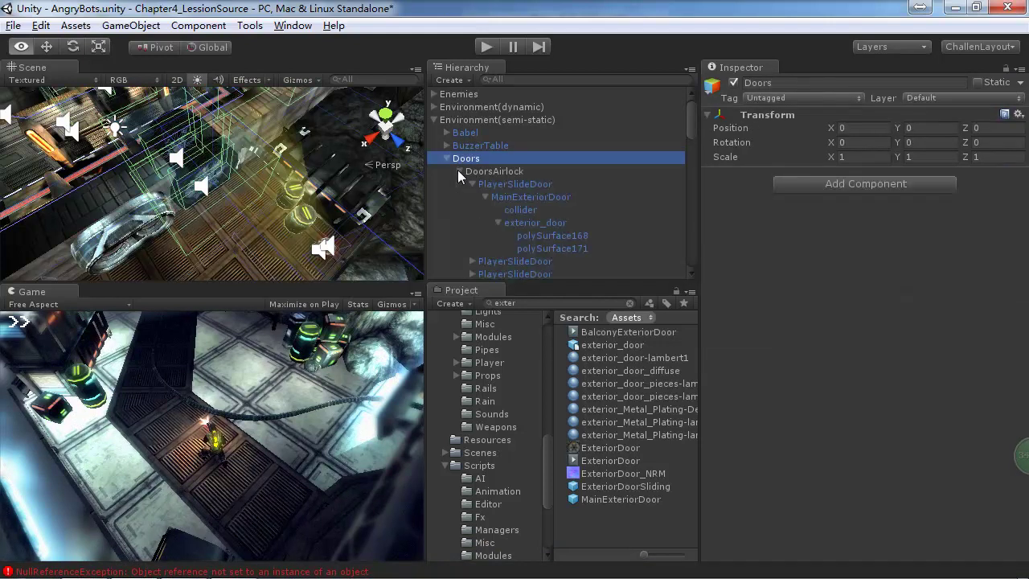
click(515, 184)
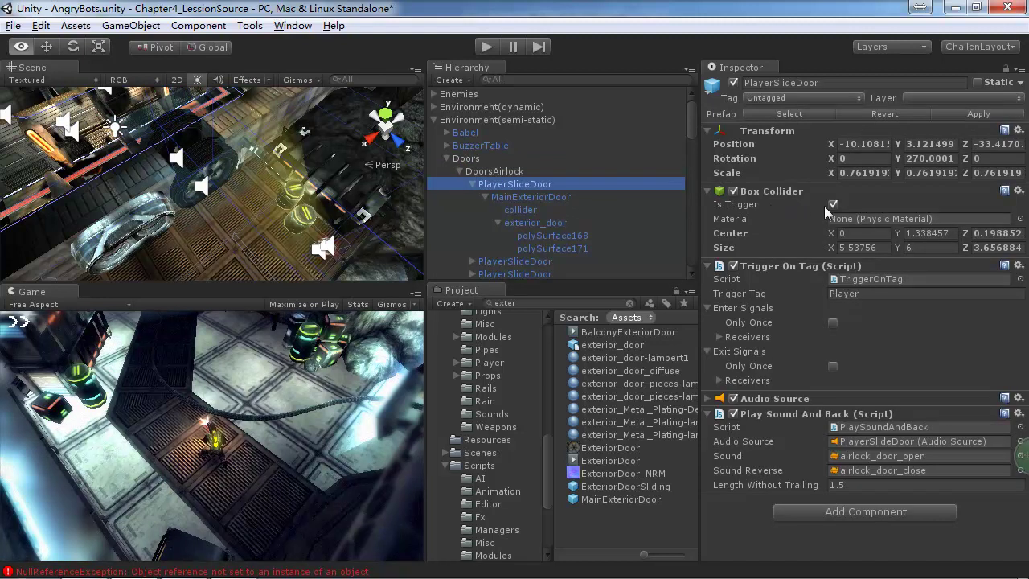
- Collapse the first PlayerSlideDoor, and frame the first interiorDoorSliding under DoorsInterior to examine it in the scene
key(Left)
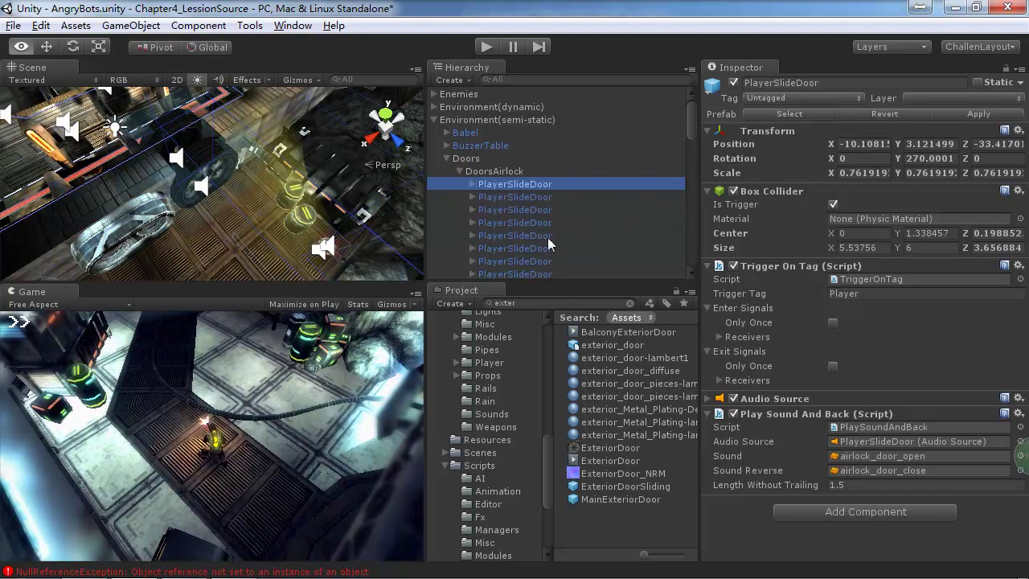
scroll(558, 195, down, 3)
scroll(561, 193, up, 1)
click(459, 217)
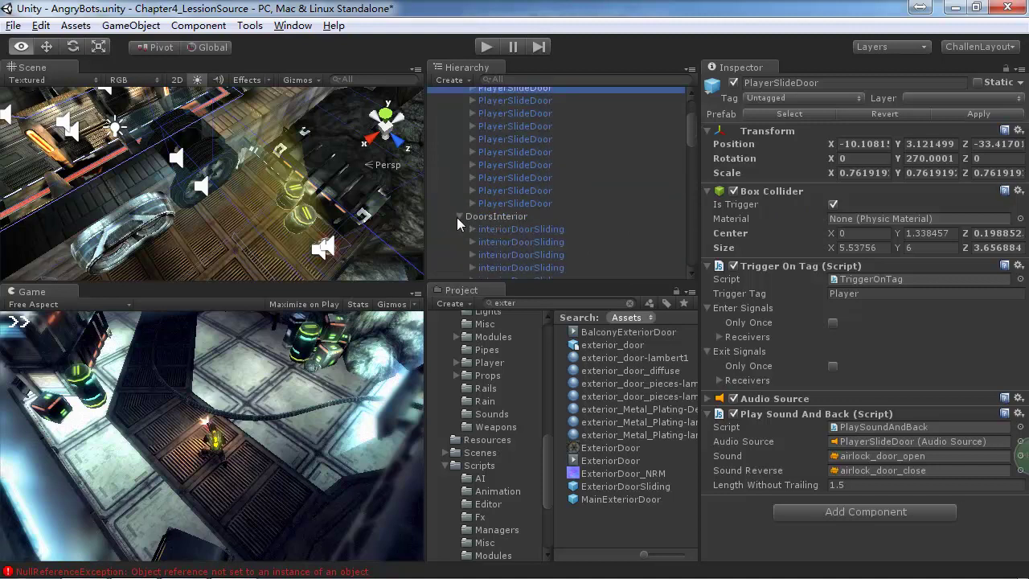
double_click(500, 226)
alt+drag(284, 70, 370, 185)
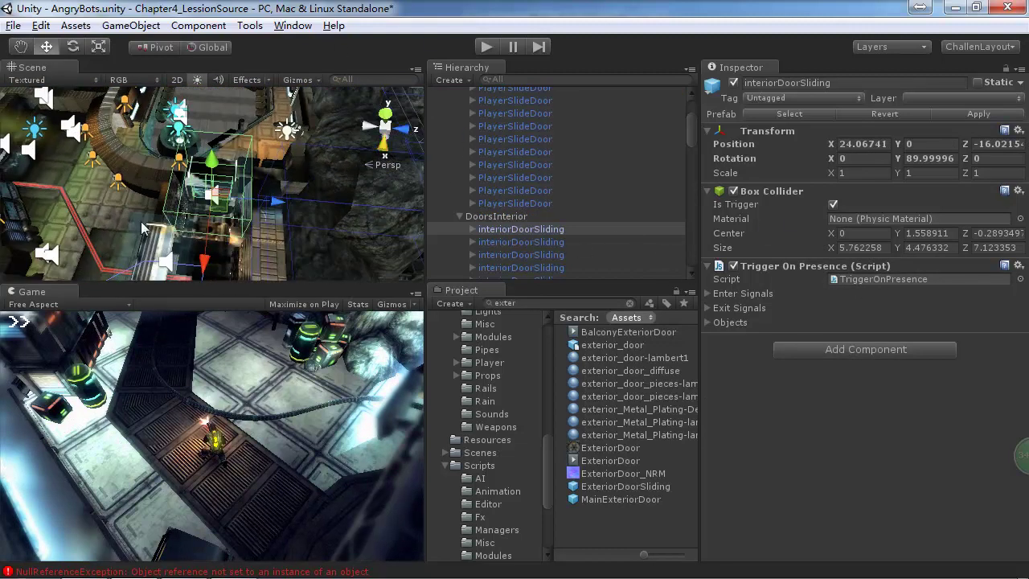
alt+drag(256, 232, 324, 215)
middle_drag(214, 199, 253, 128)
alt+drag(254, 129, 519, 73)
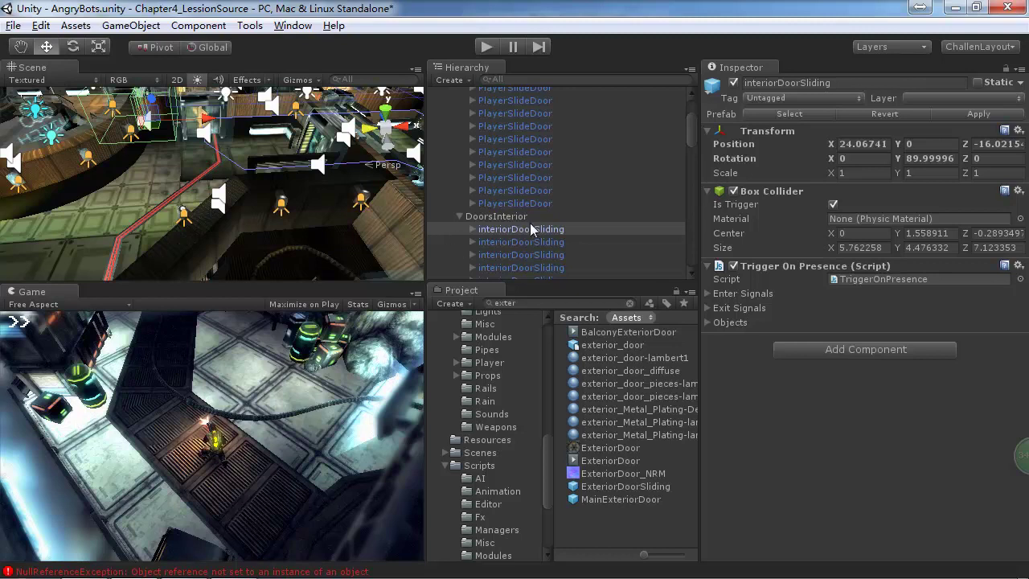
- Switch to the Mindjet topic notes on character shooting and collision detection
click(84, 562)
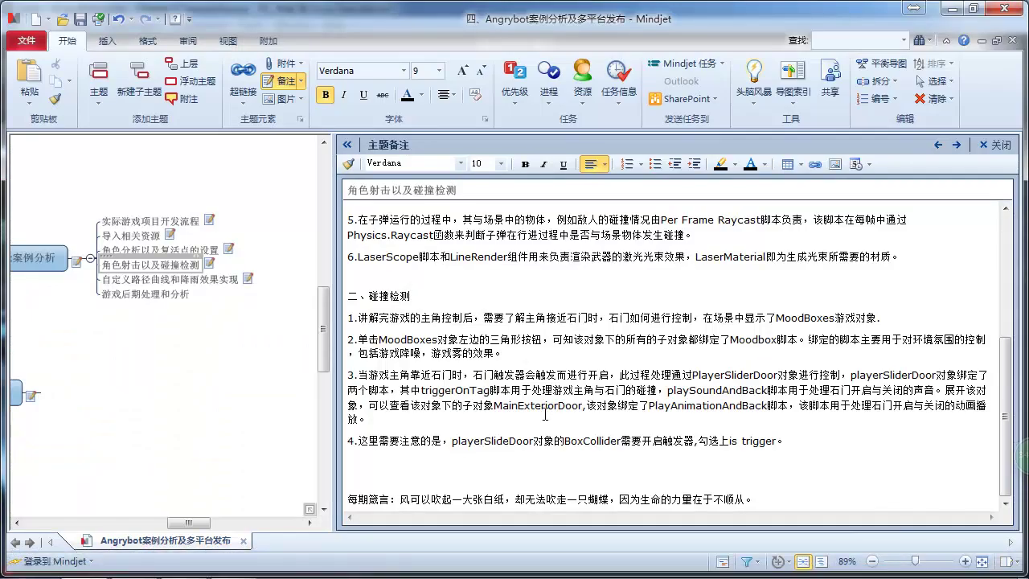